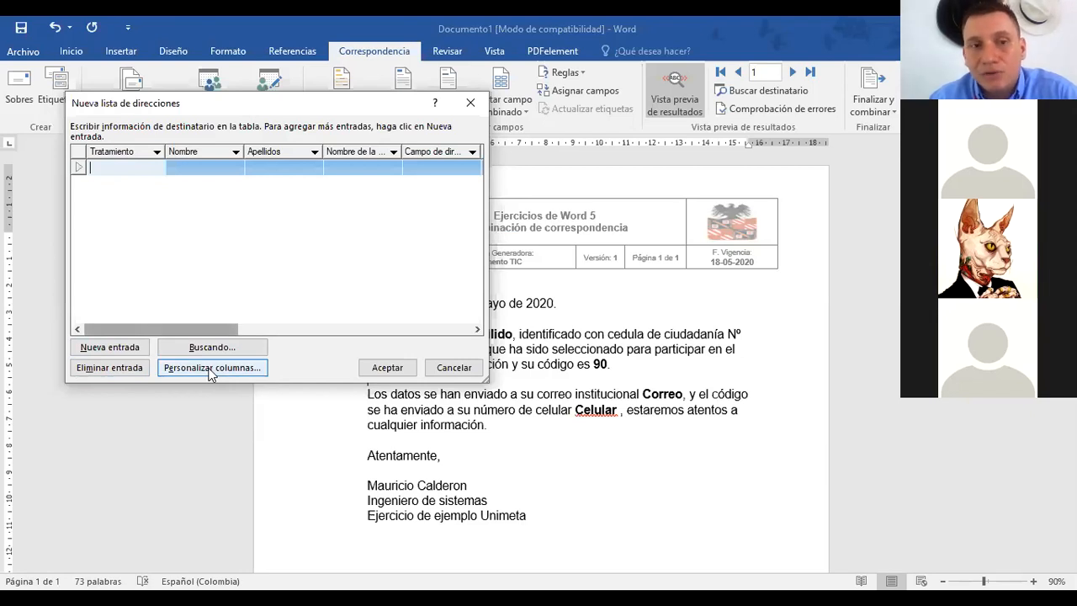
Step: Delete the Tratamiento column from the recipient list, then select Nombre de la organización
click(211, 374)
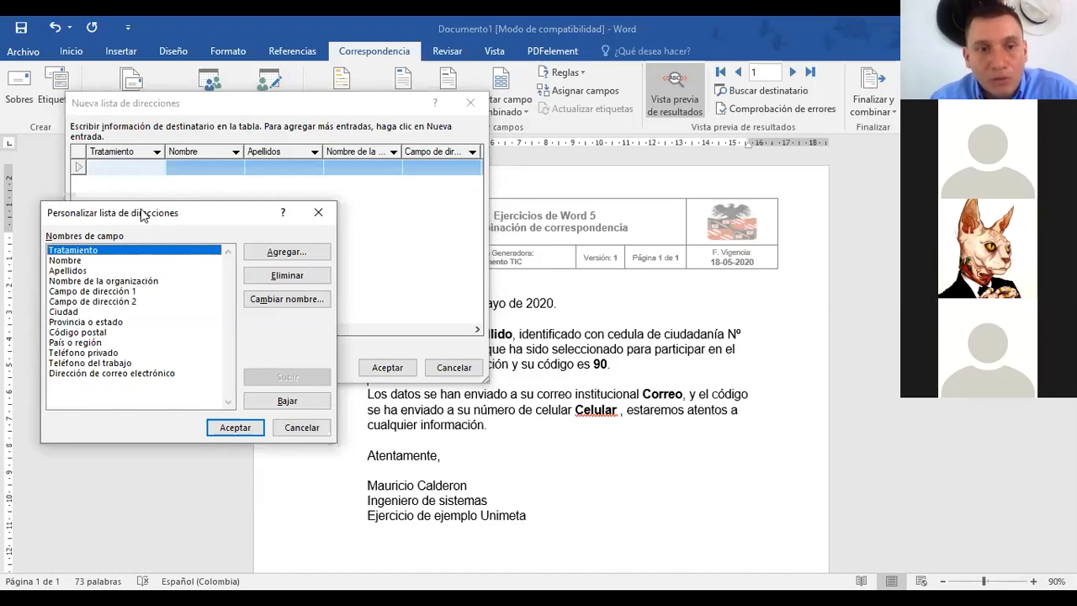
drag(143, 216, 269, 137)
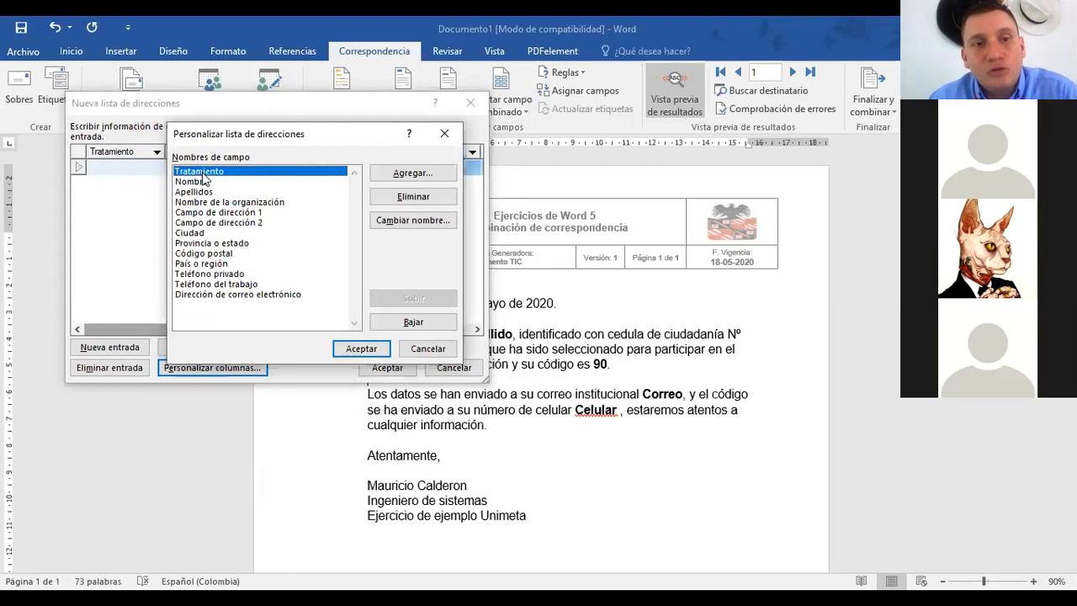
click(401, 201)
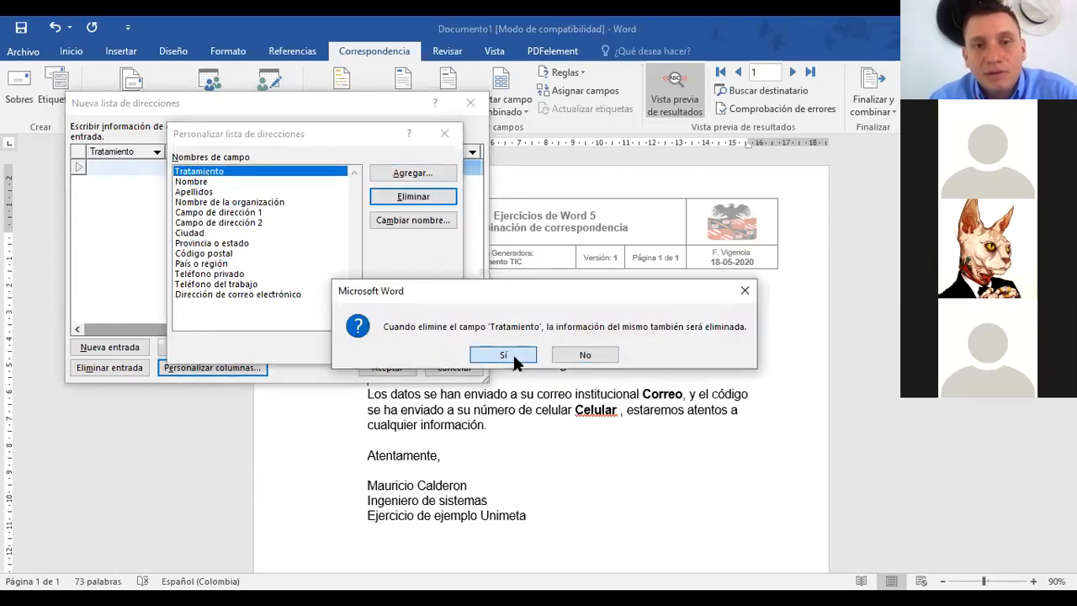
click(513, 351)
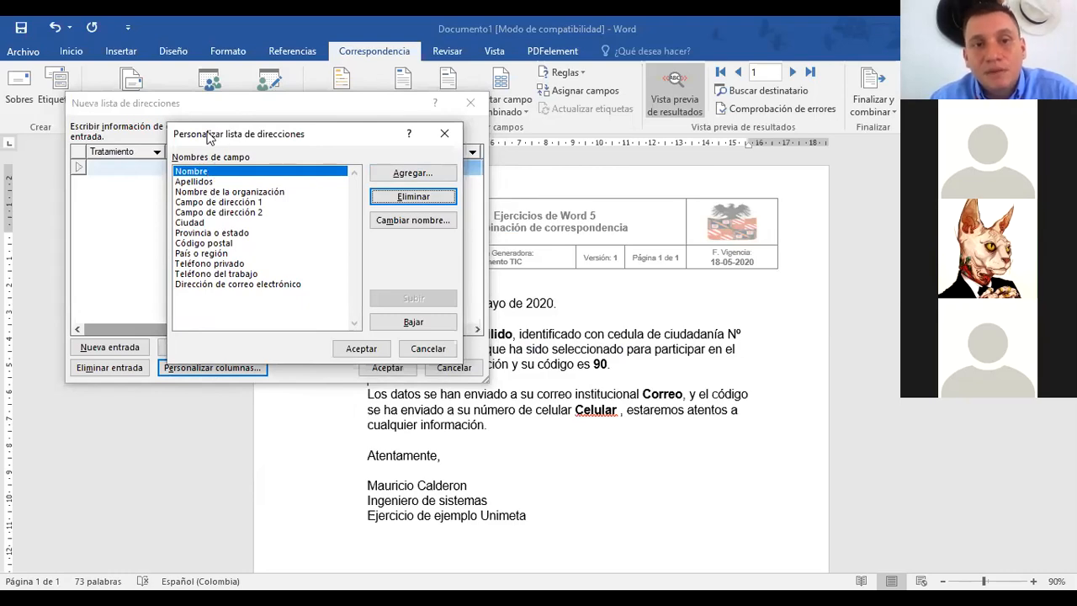
drag(216, 134, 159, 122)
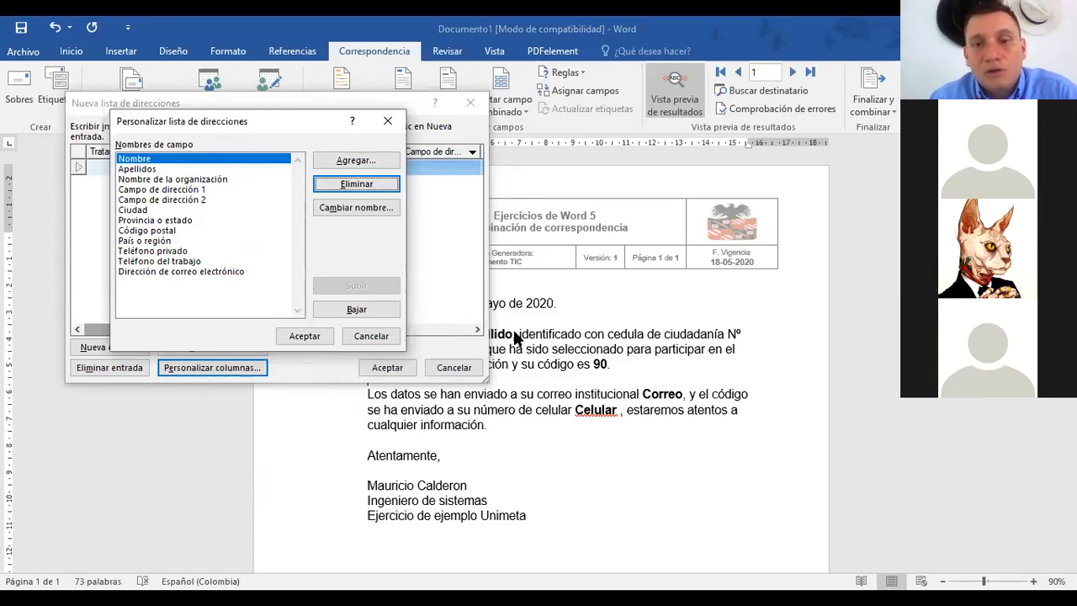
click(147, 181)
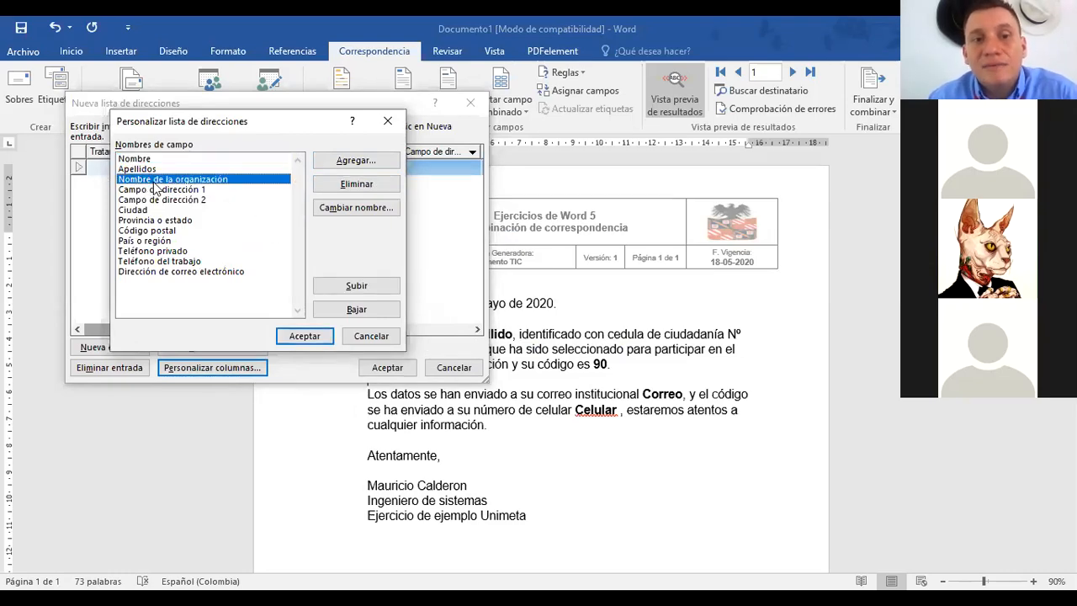
Step: Rename Nombre de la organización to Cedula and Campo de dirección 1 to Codigo
click(341, 210)
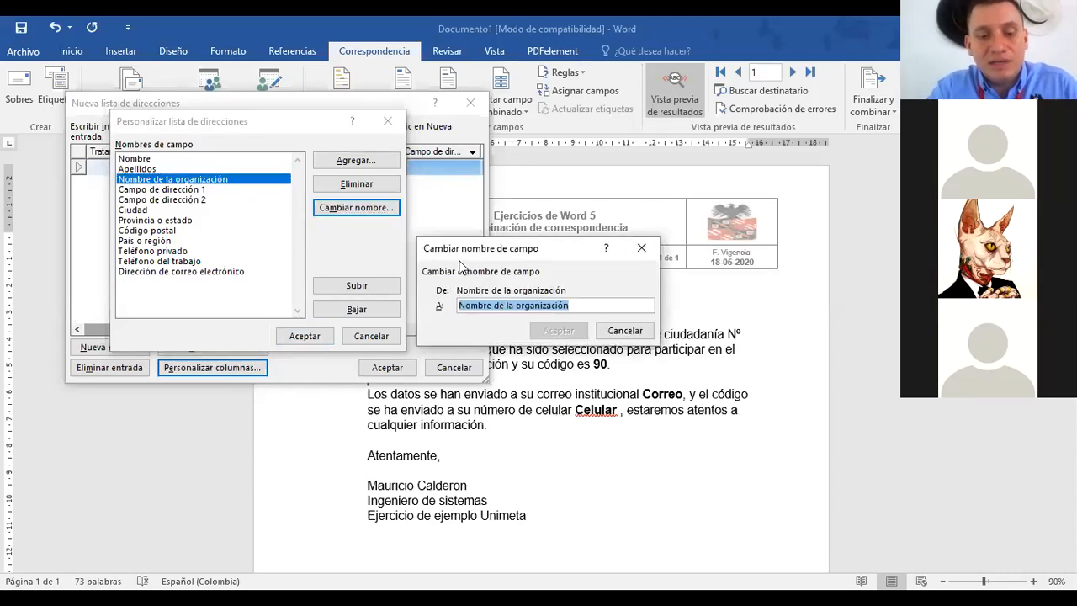
text(Cedula)
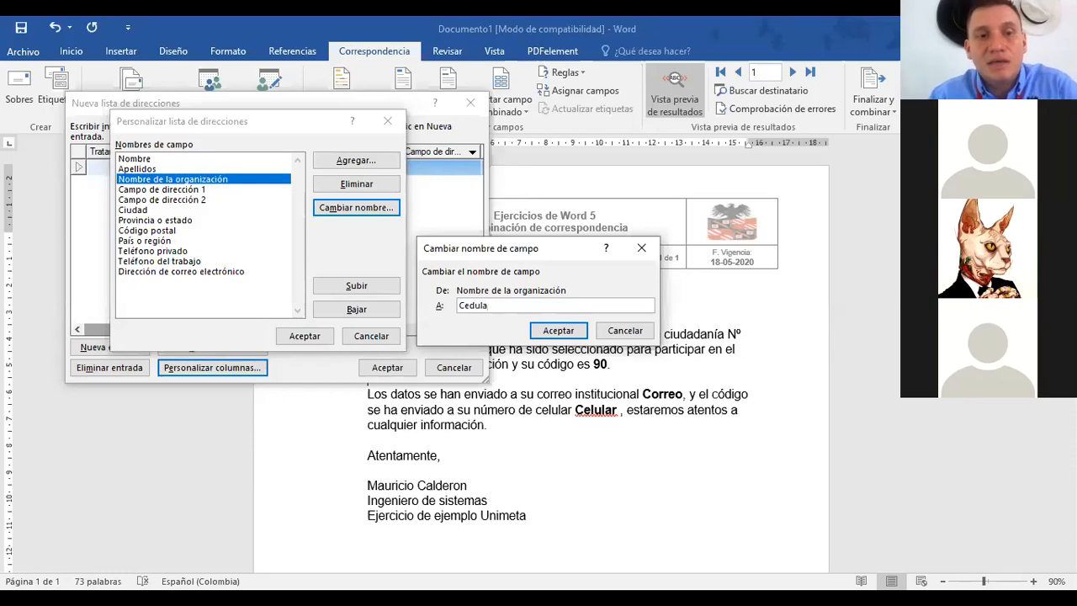
click(565, 332)
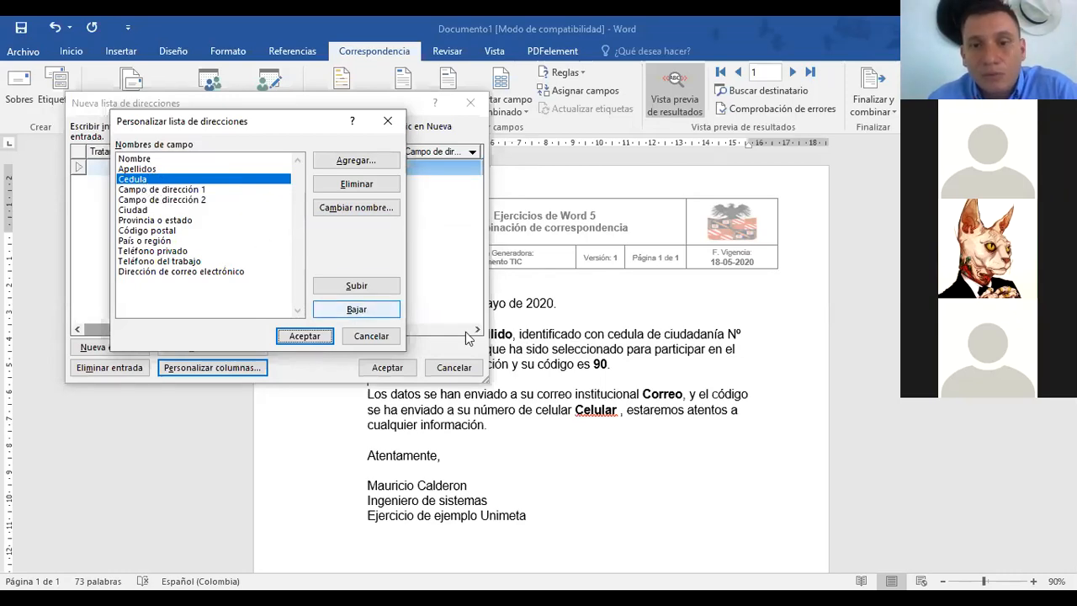
click(169, 189)
click(353, 210)
text(C)
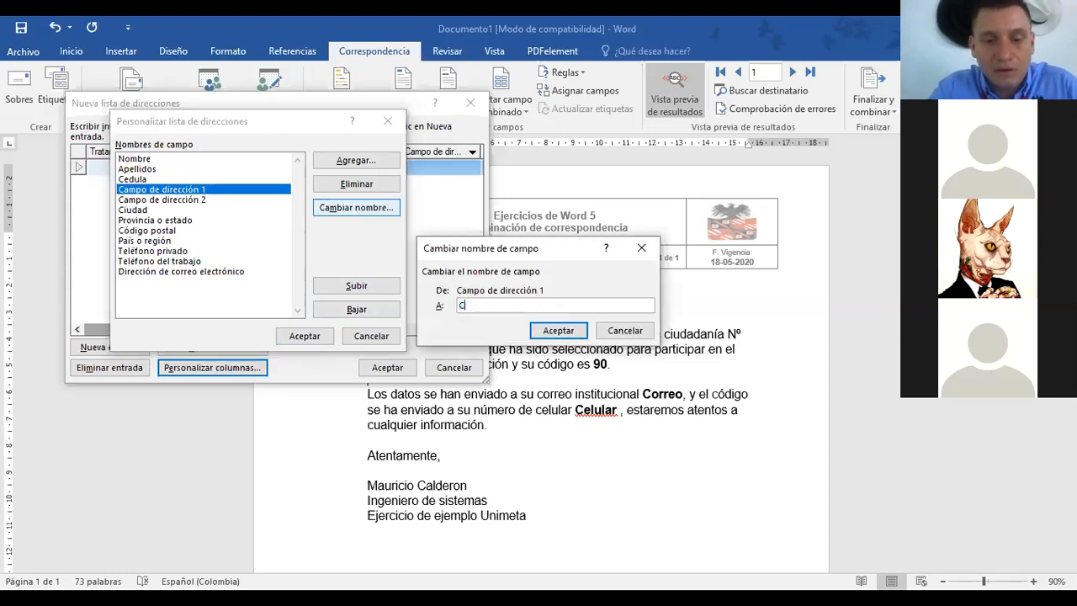
text(odigo)
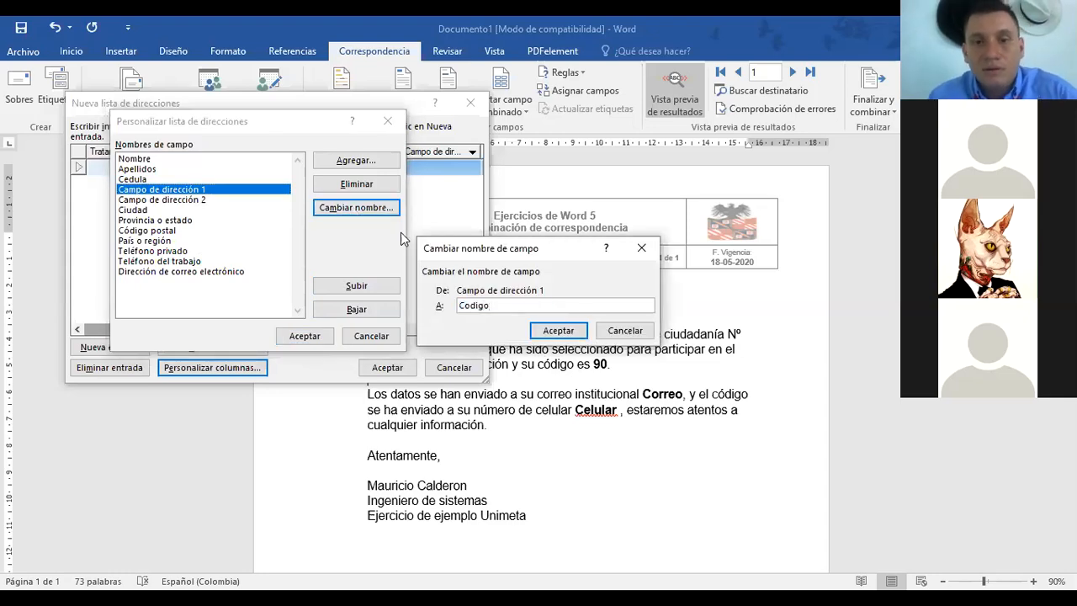
click(559, 330)
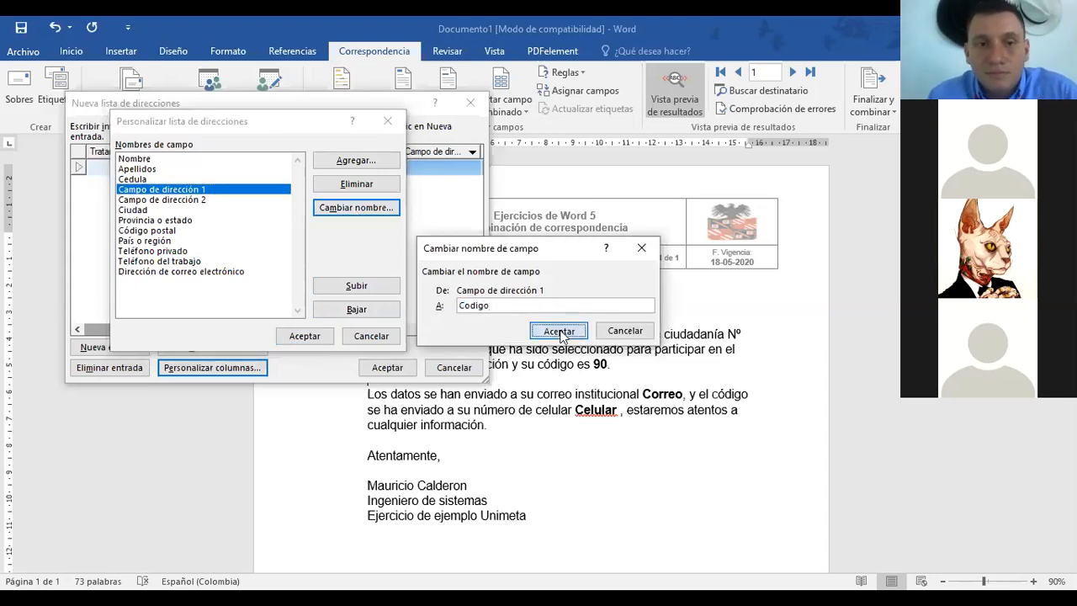
Step: Rename Campo de dirección 2 to Correo and Ciudad to Celular
click(166, 201)
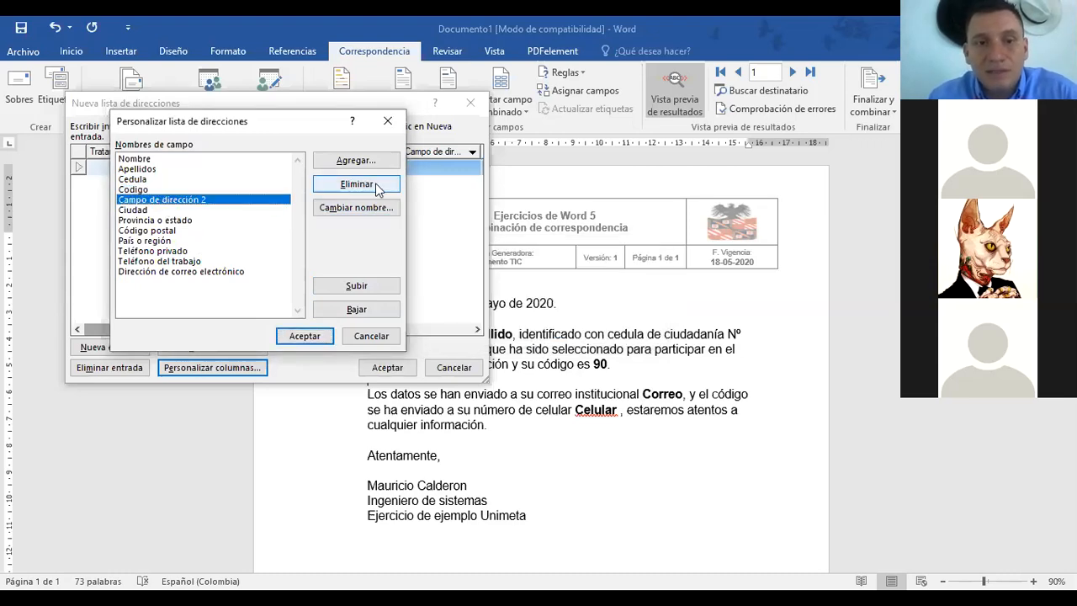
click(355, 206)
text(Correo)
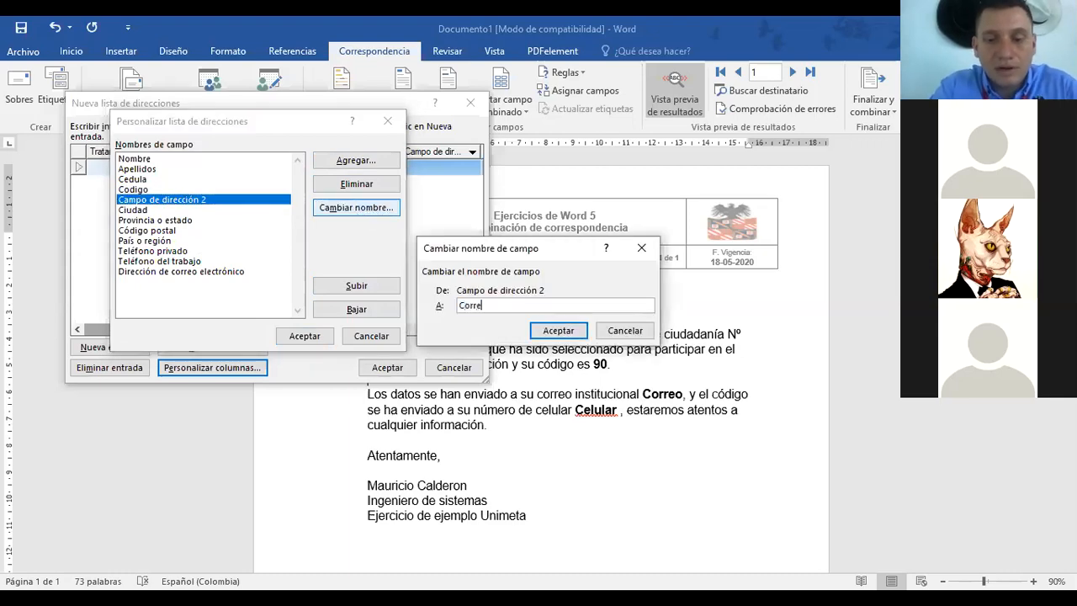
click(559, 331)
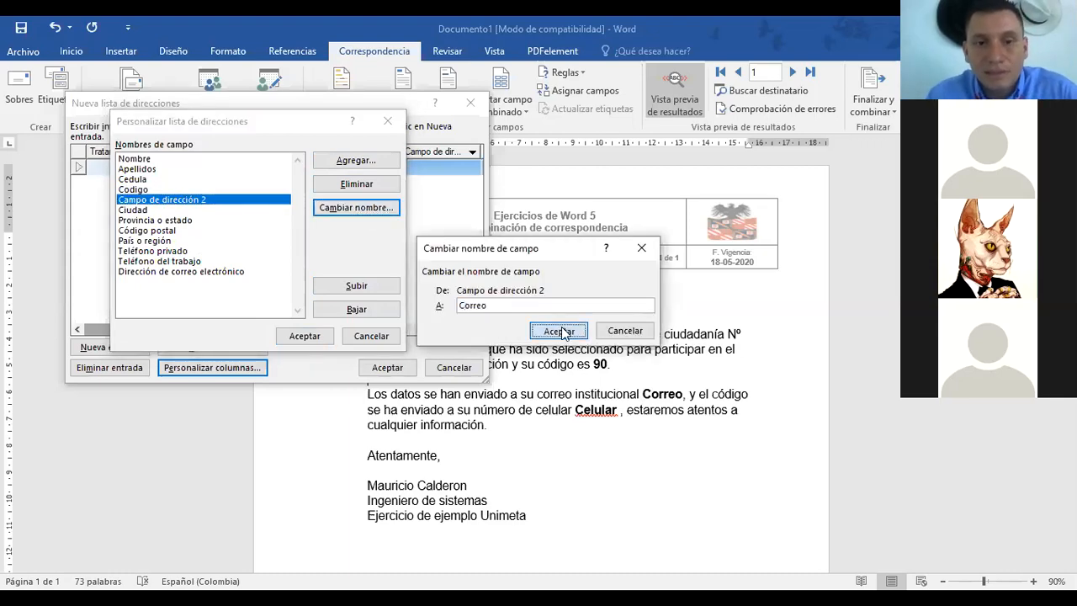
click(151, 209)
click(353, 208)
text(Celular)
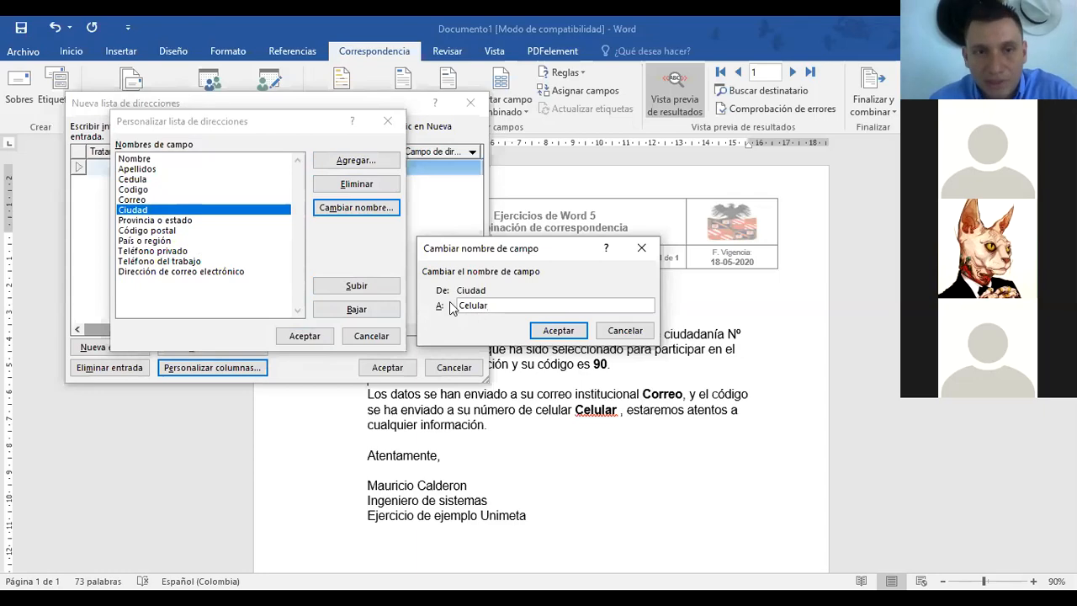
click(558, 331)
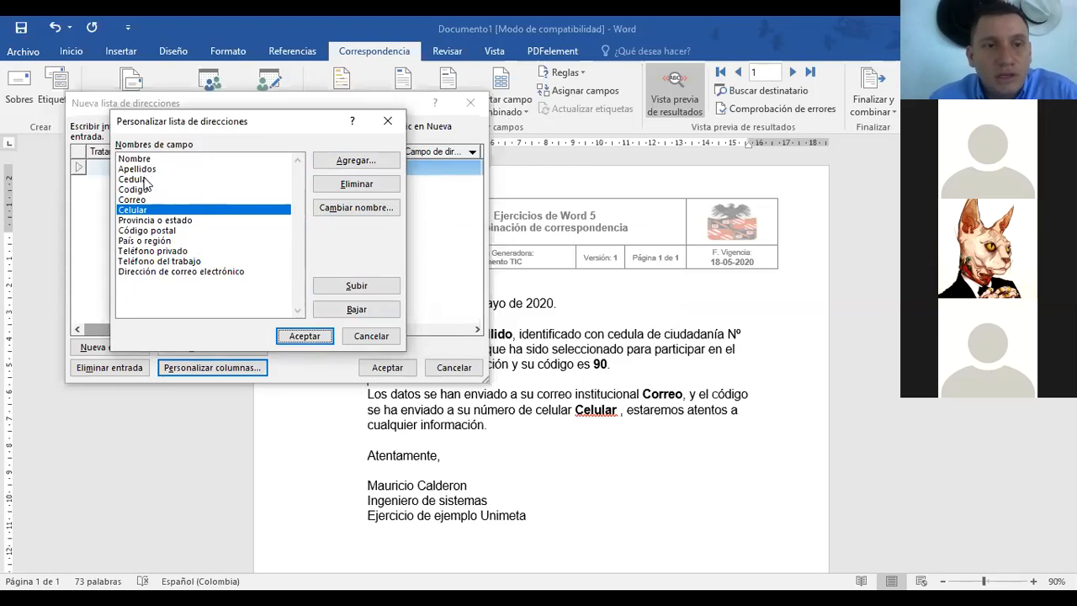
Step: Delete the Provincia o estado, Código postal and País o región fields
click(148, 220)
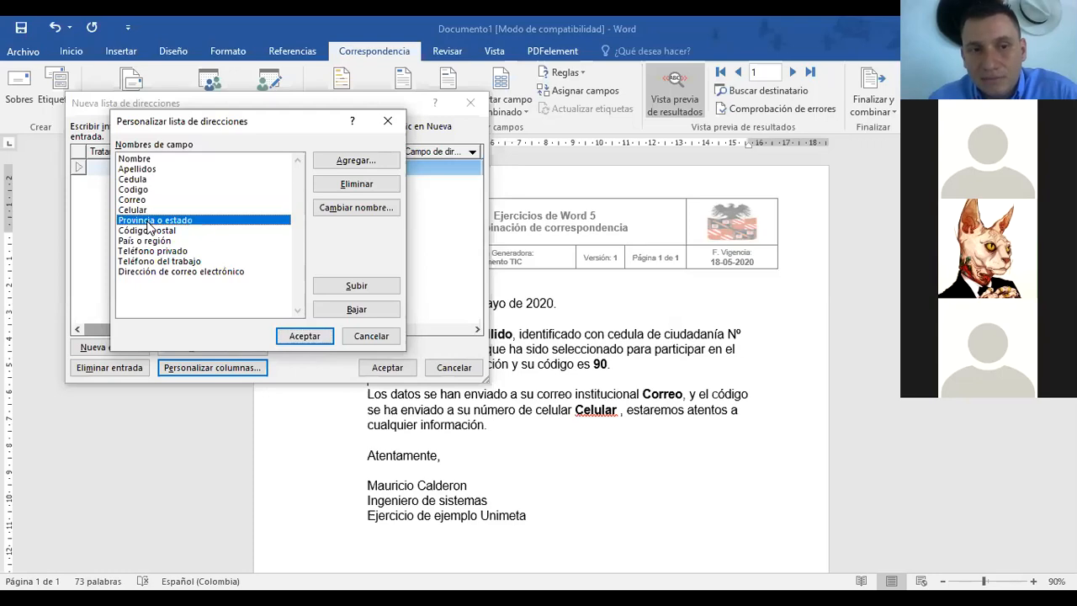
click(328, 184)
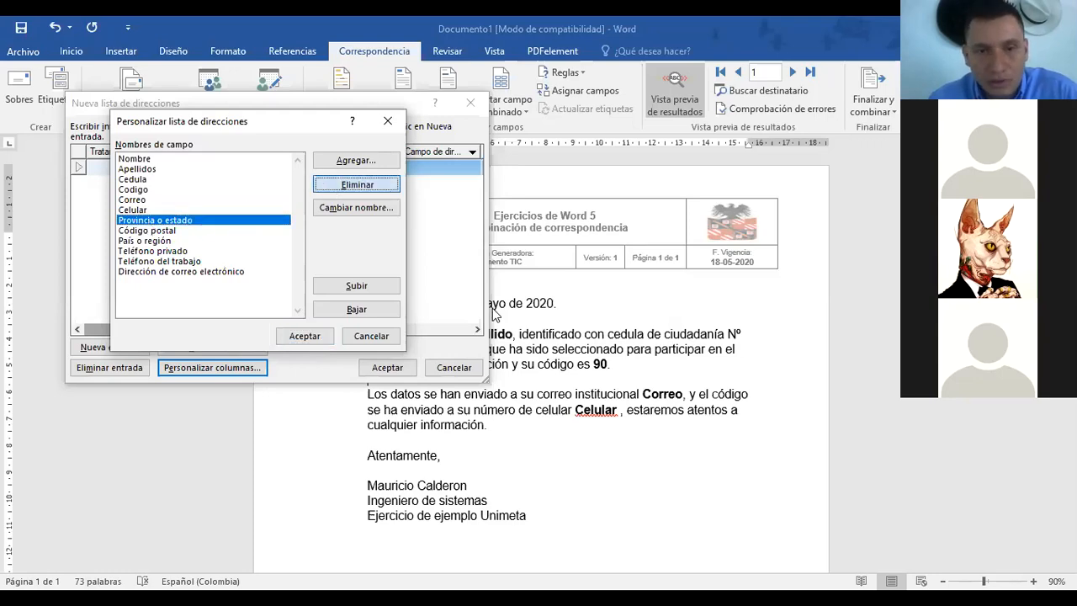
click(507, 357)
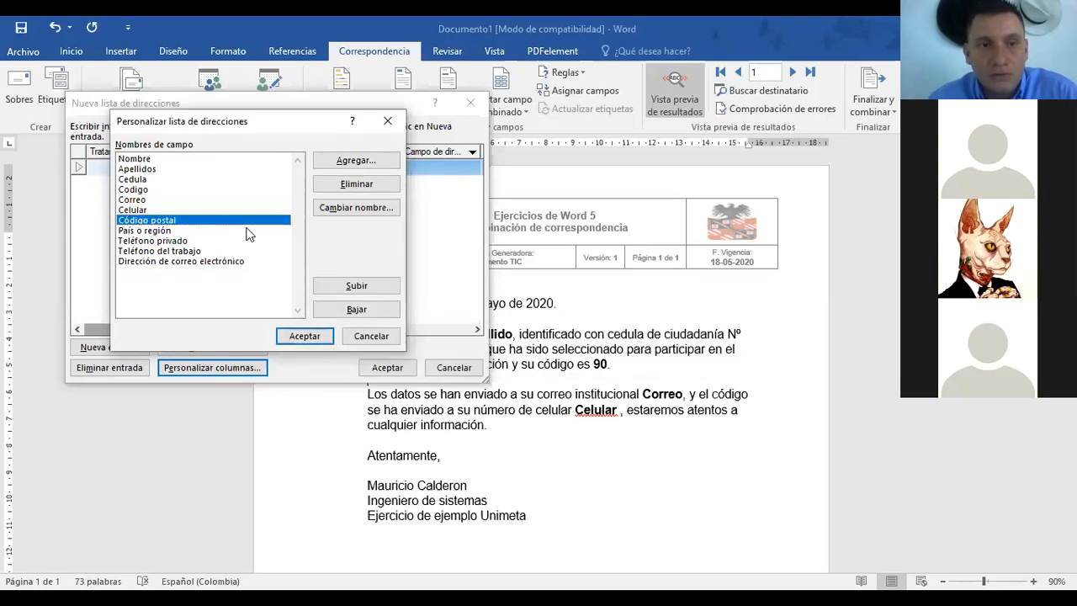
click(339, 185)
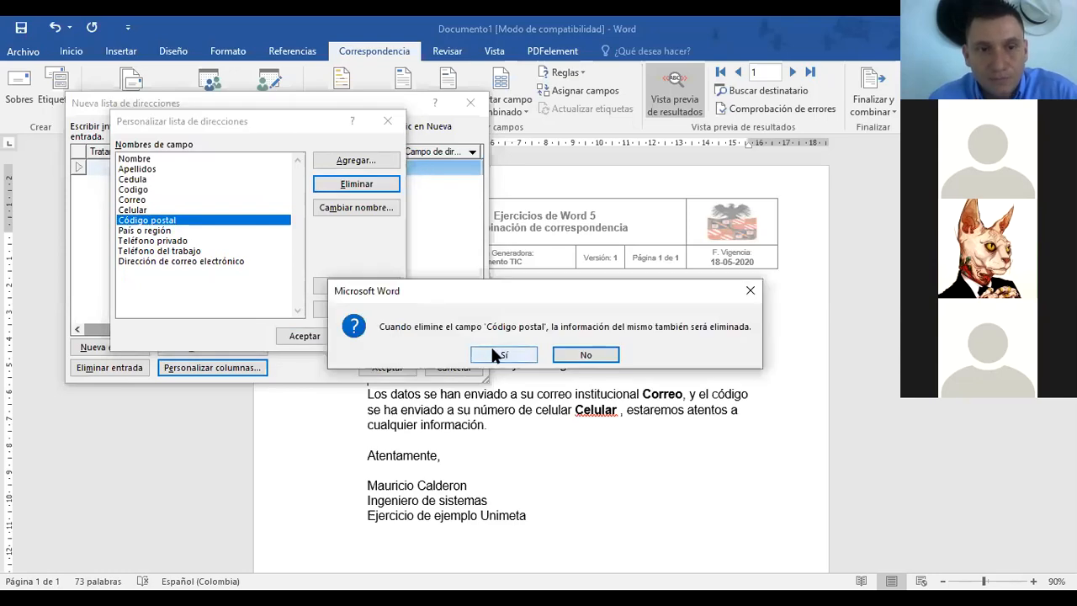
click(495, 351)
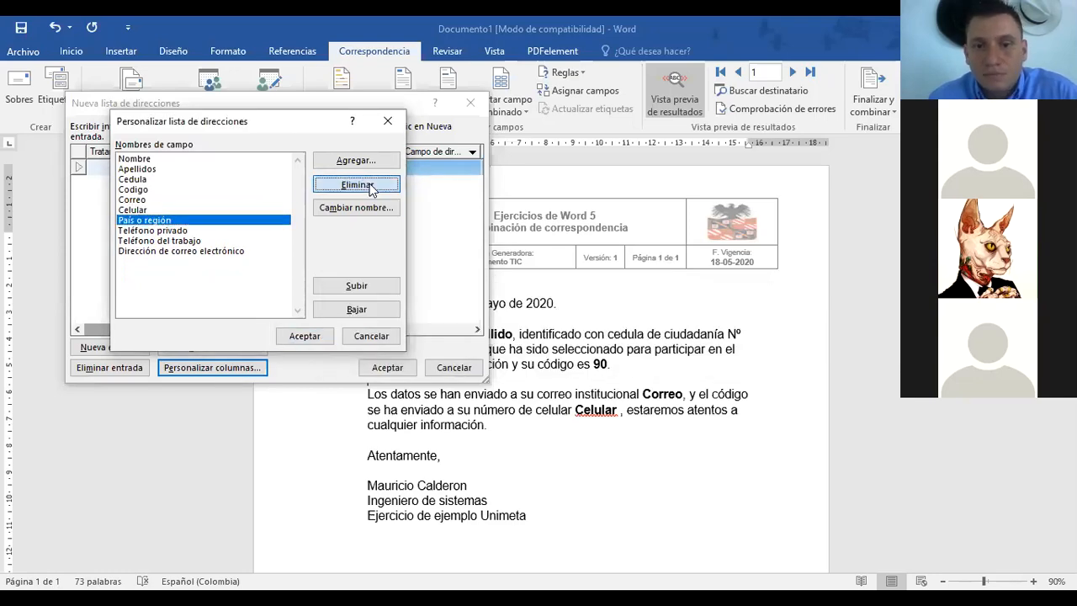
click(373, 185)
click(519, 353)
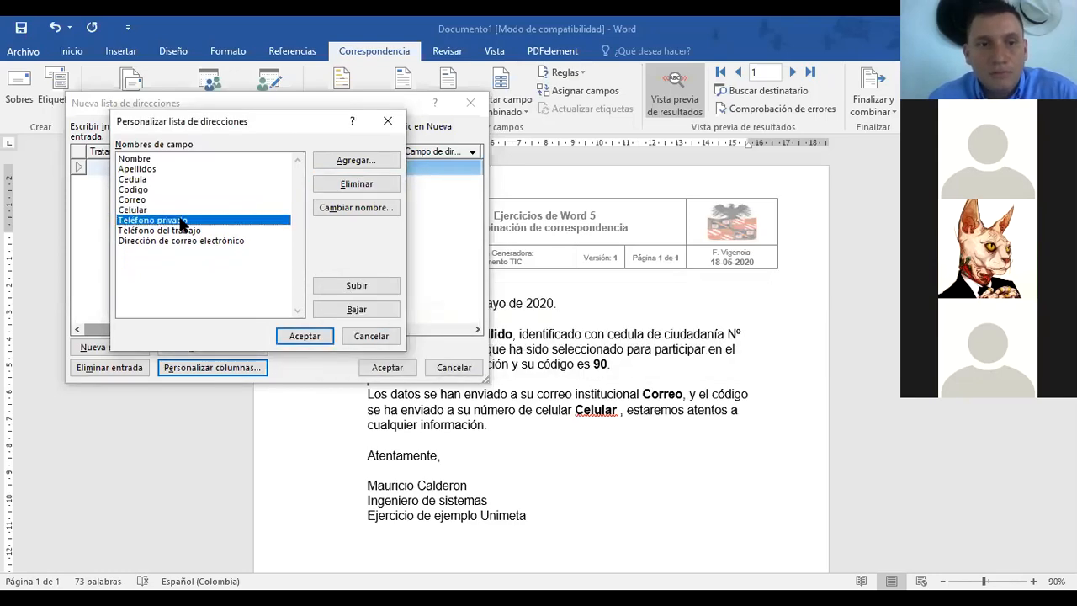
Step: Delete Teléfono privado, Teléfono del trabajo and the e-mail address field
click(345, 186)
click(506, 356)
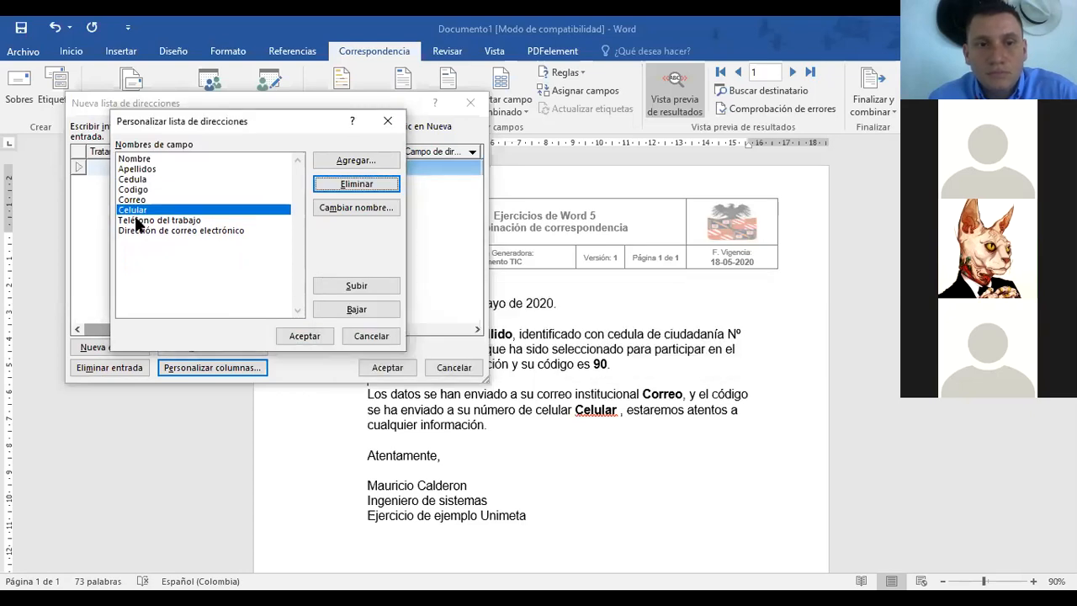
click(339, 186)
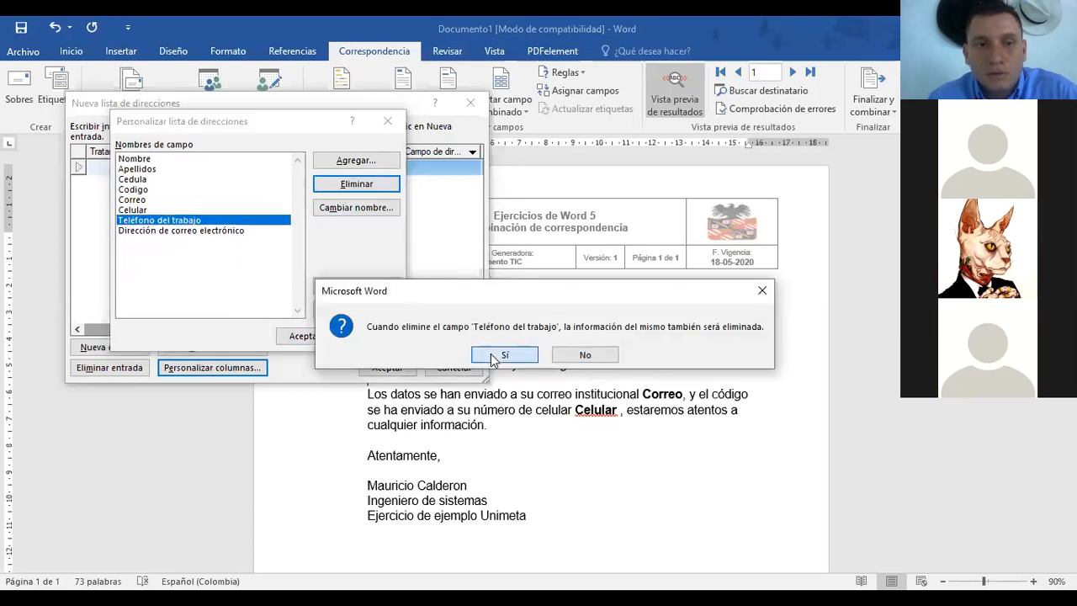
click(497, 355)
click(347, 186)
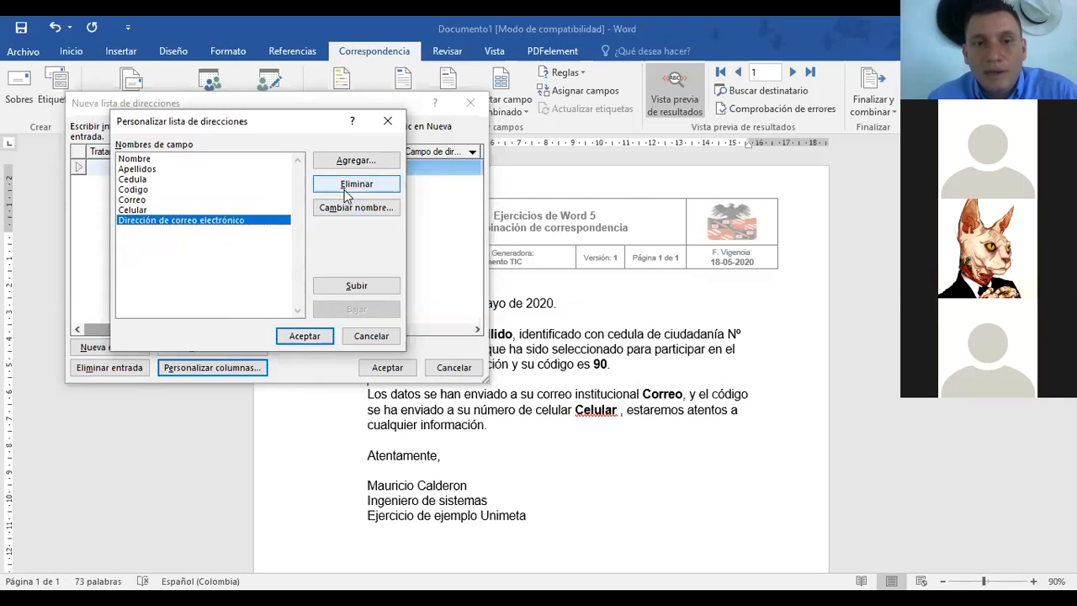
click(508, 355)
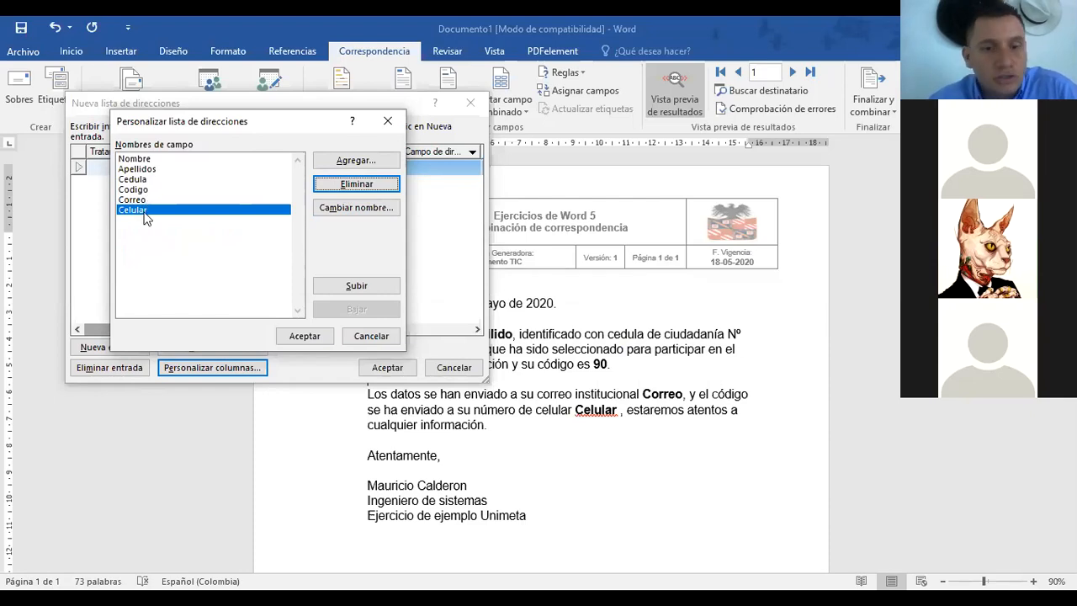
Step: Apply the customized columns Nombre, Apellidos, Cedula, Codigo and Correo to the new address list
click(304, 335)
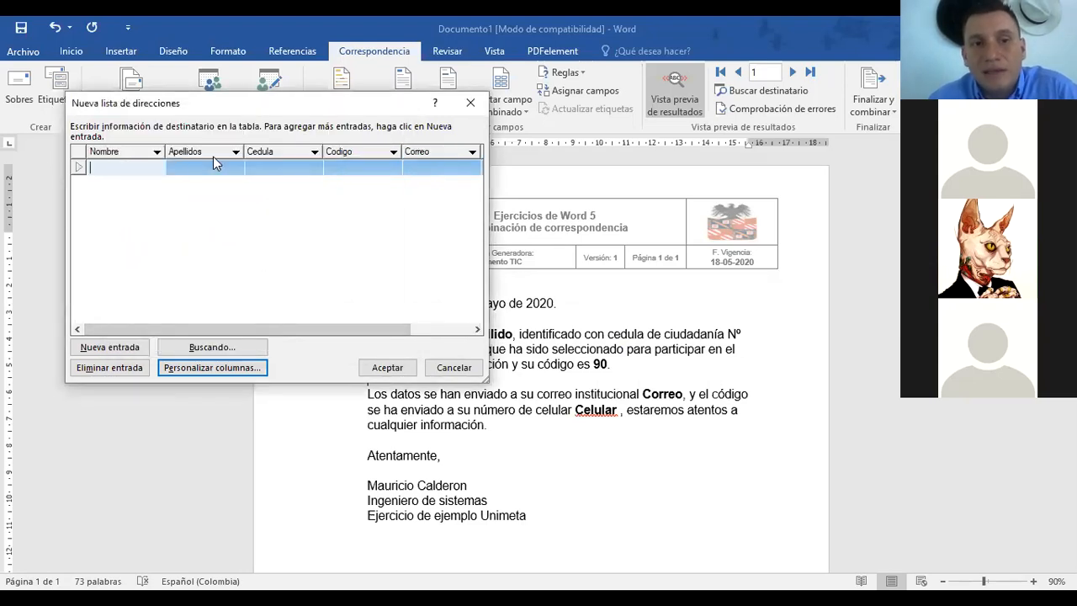
mouse_move(360, 330)
mouse_down()
mouse_move(413, 328)
mouse_move(353, 329)
mouse_up()
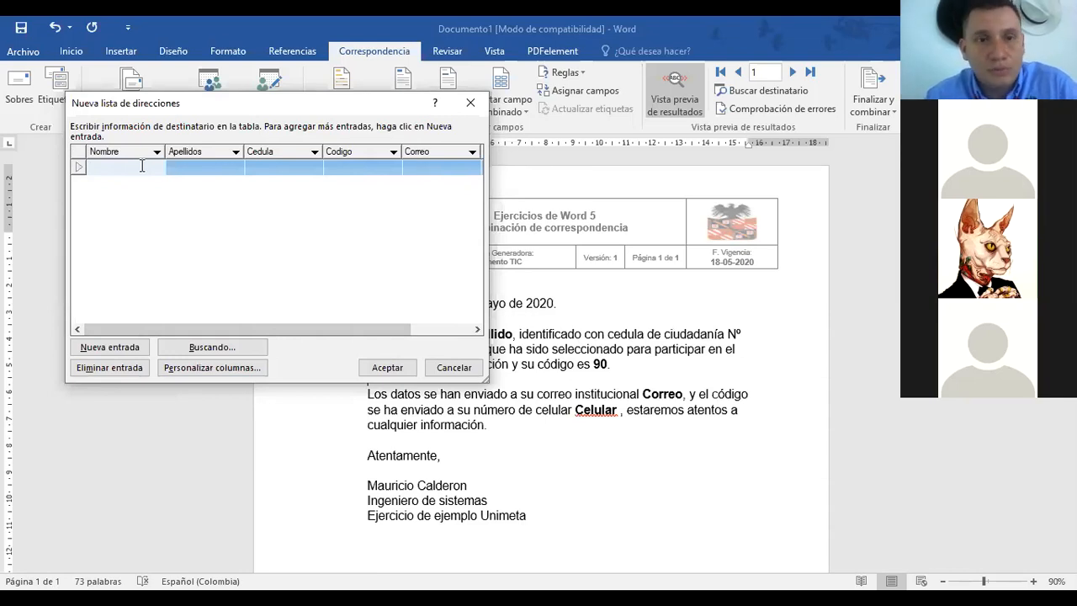
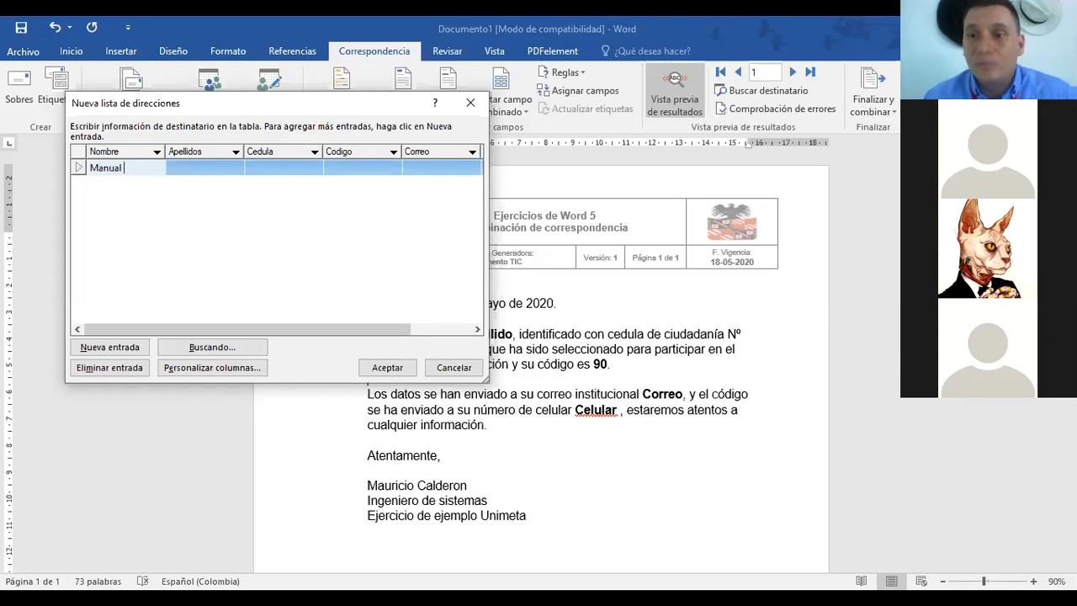
Step: Enter the first recipient's first name, surname, ID number and code 150
click(203, 168)
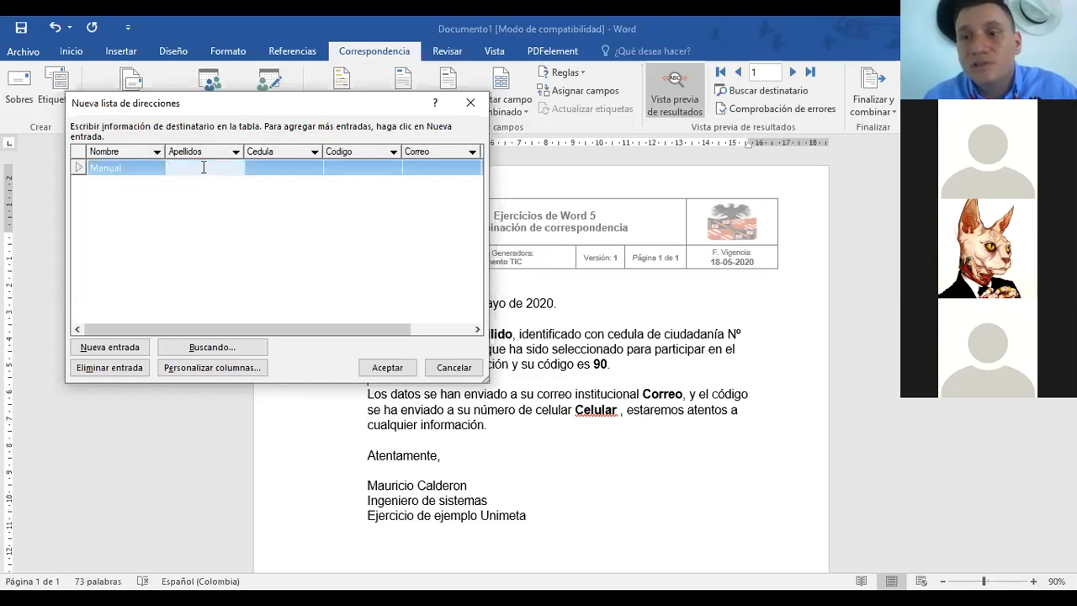
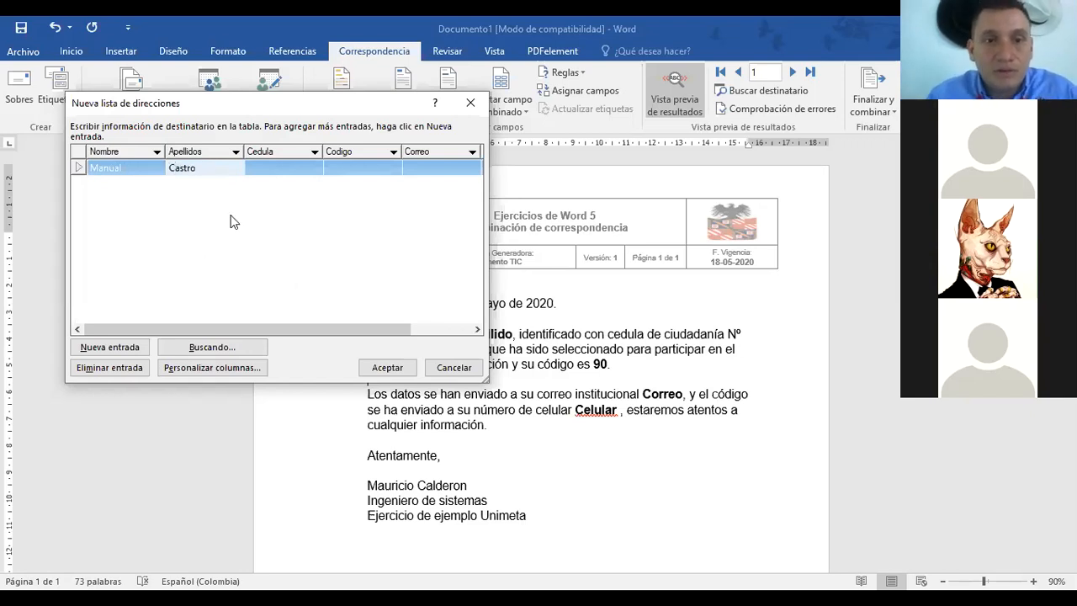
click(274, 171)
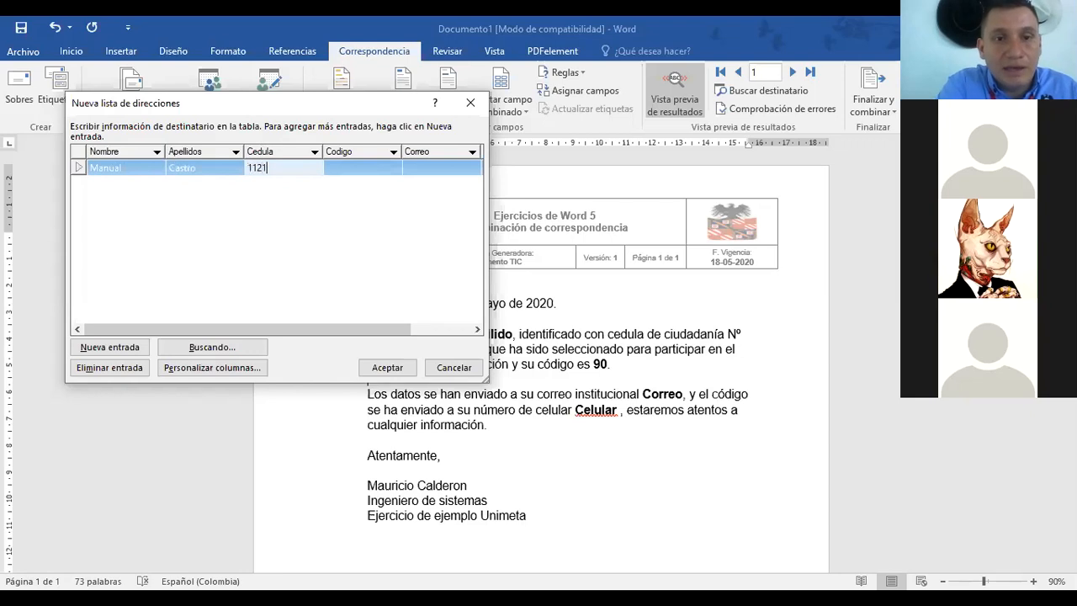
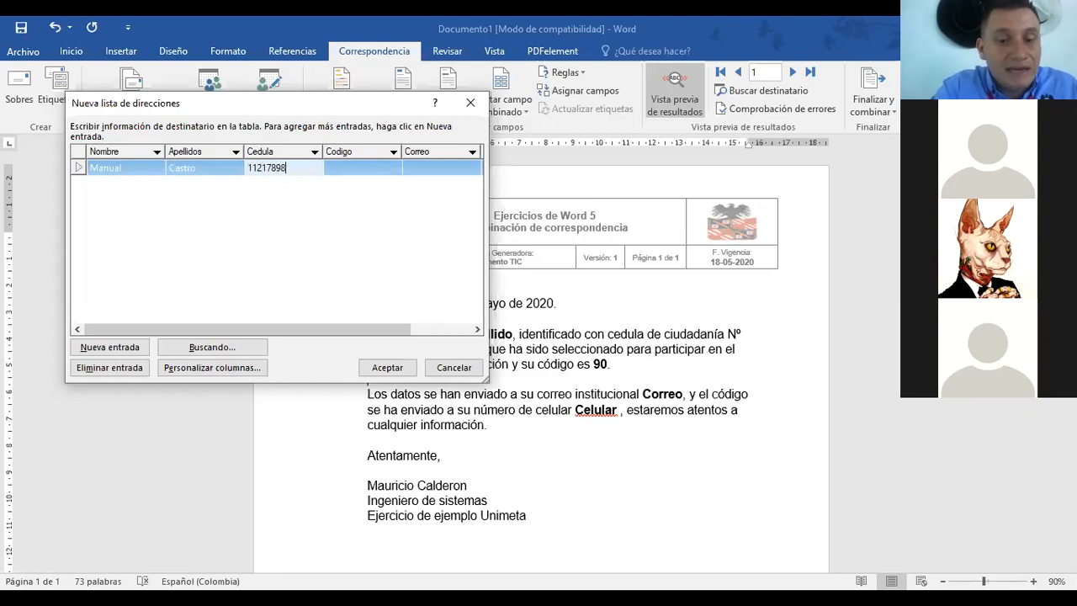
click(378, 167)
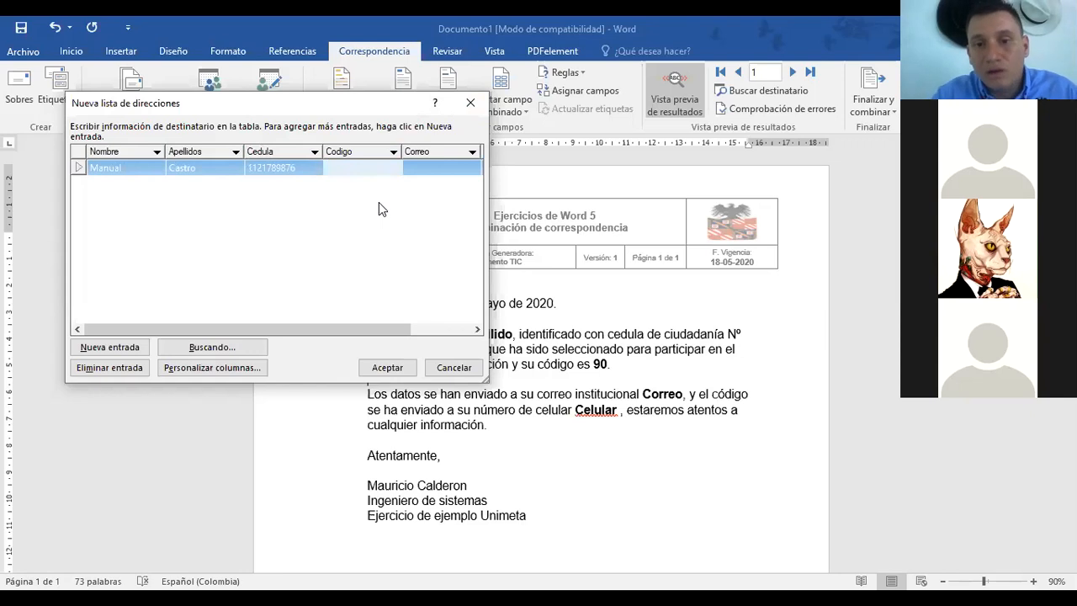
text(150)
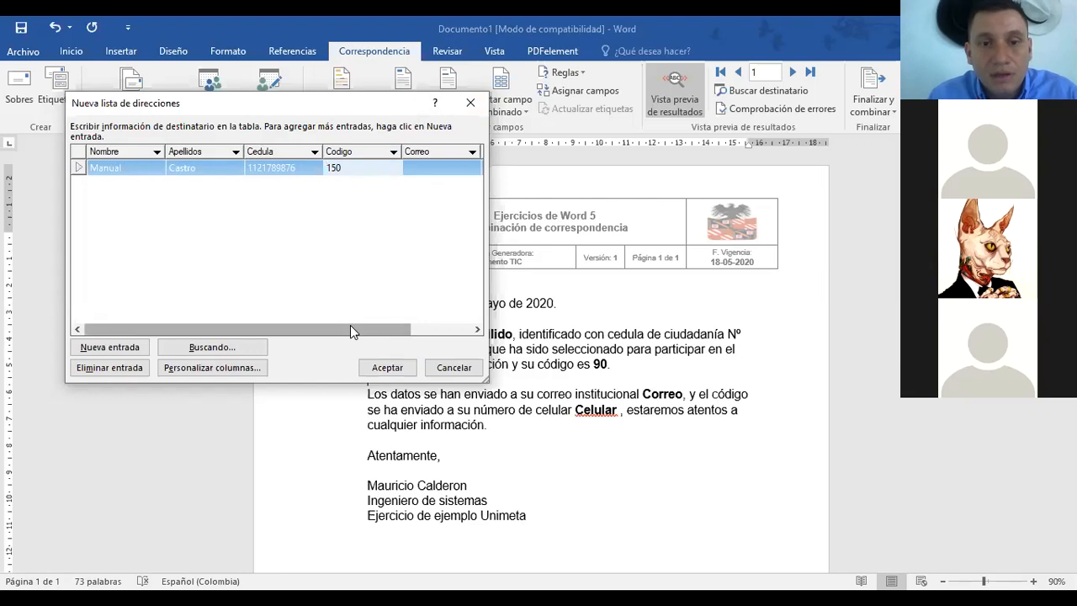
drag(352, 331, 415, 329)
Step: Correct the first recipient's first name and add their e-mail address and mobile number
click(351, 167)
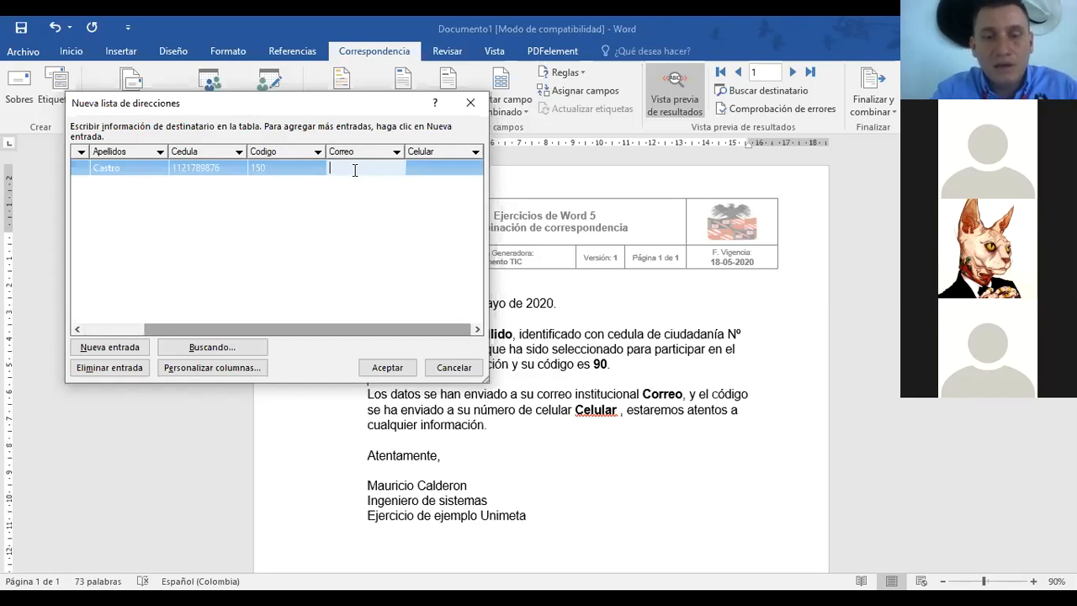
drag(315, 327, 242, 328)
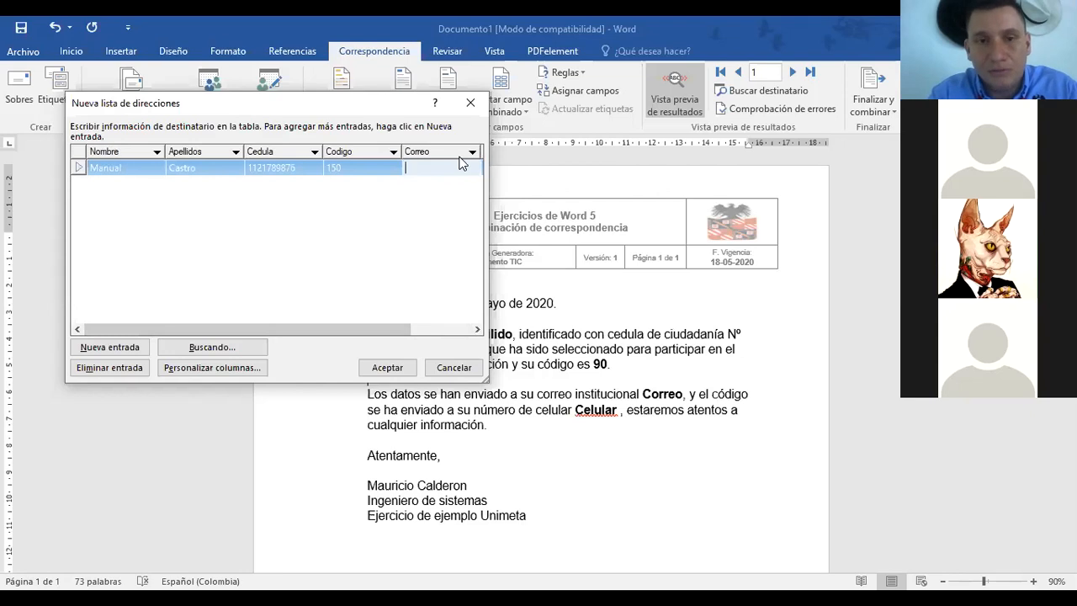
text(manu)
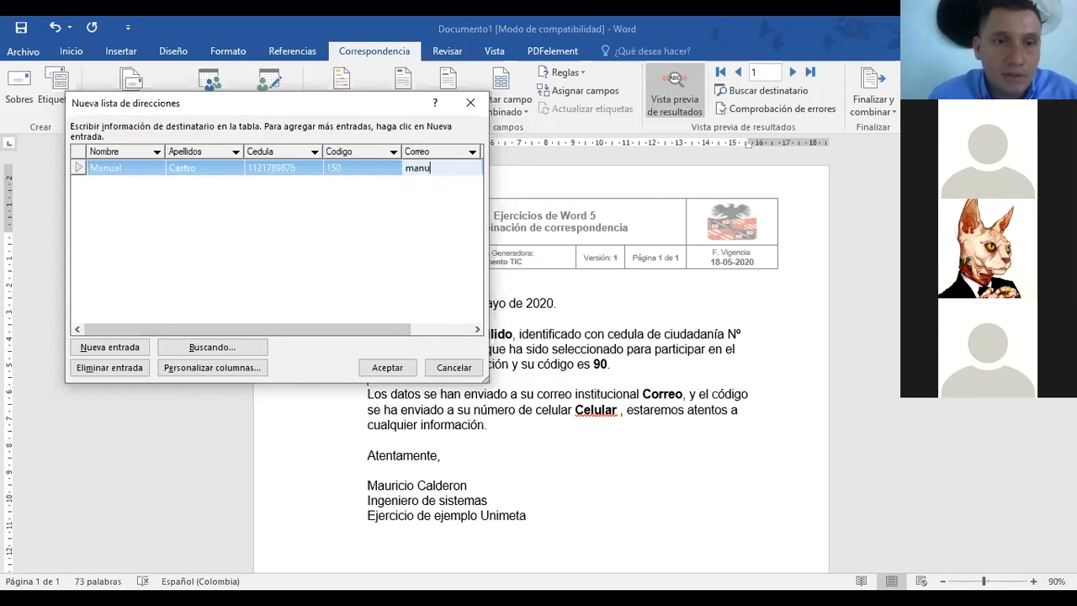
click(127, 168)
click(127, 168)
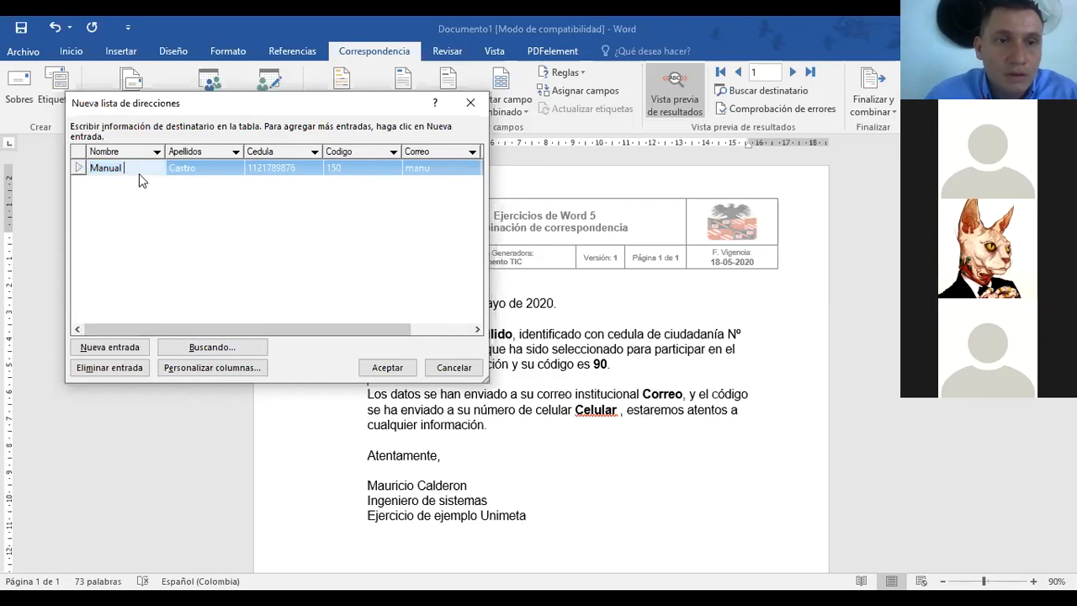
key(BackSpace)
key(BackSpace)
text(el)
click(431, 168)
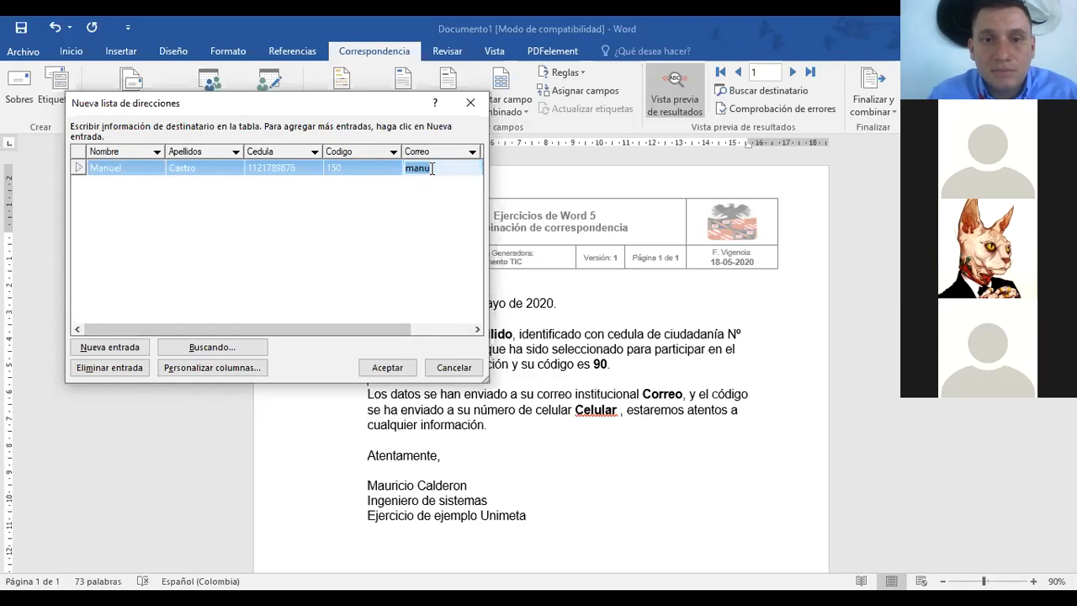
key(End)
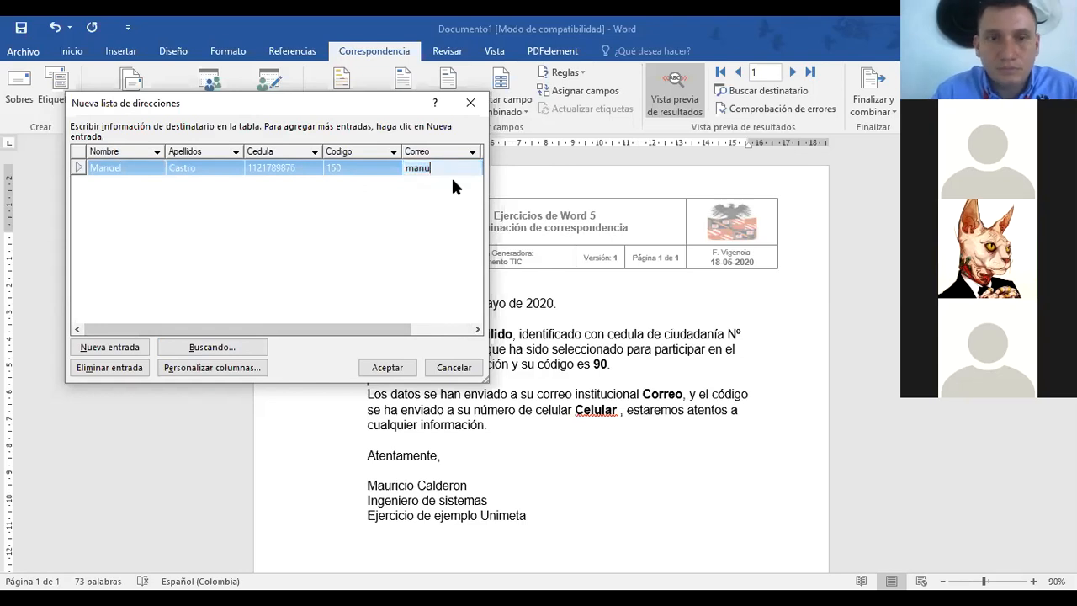
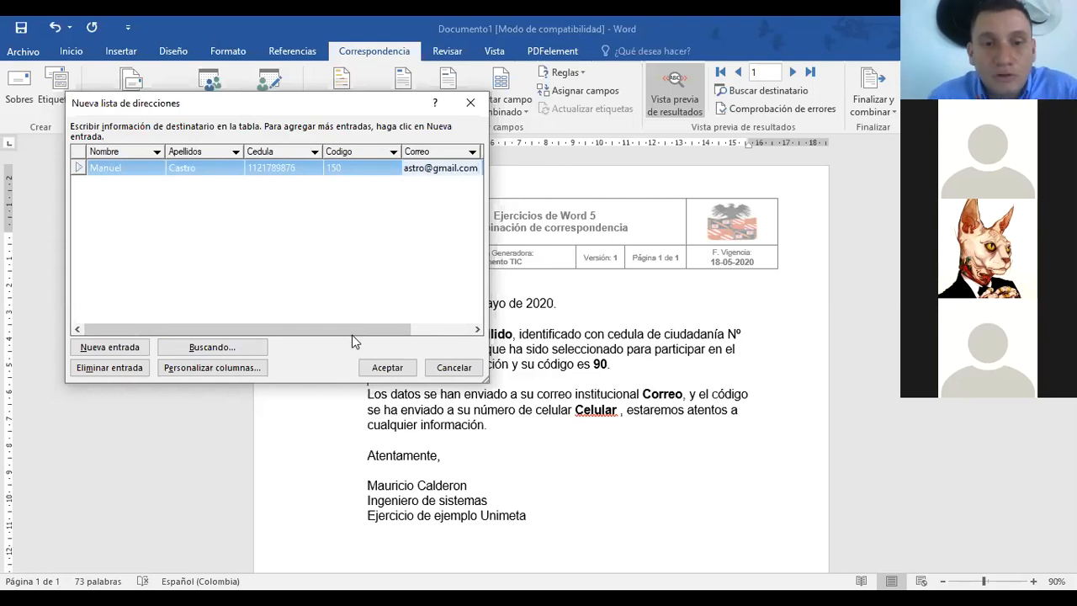
drag(353, 331, 413, 329)
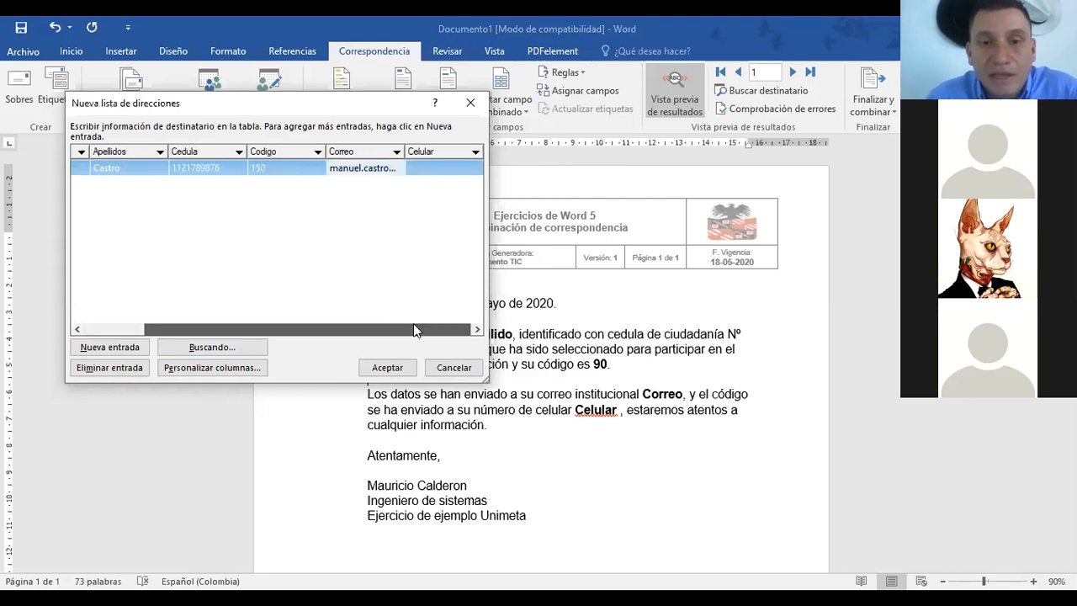
click(427, 166)
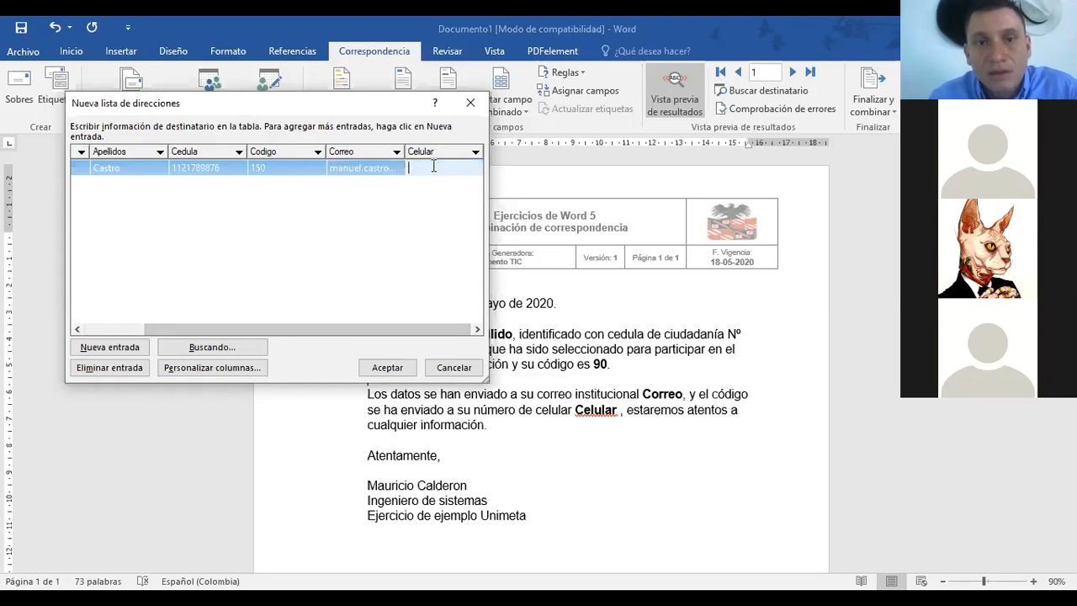
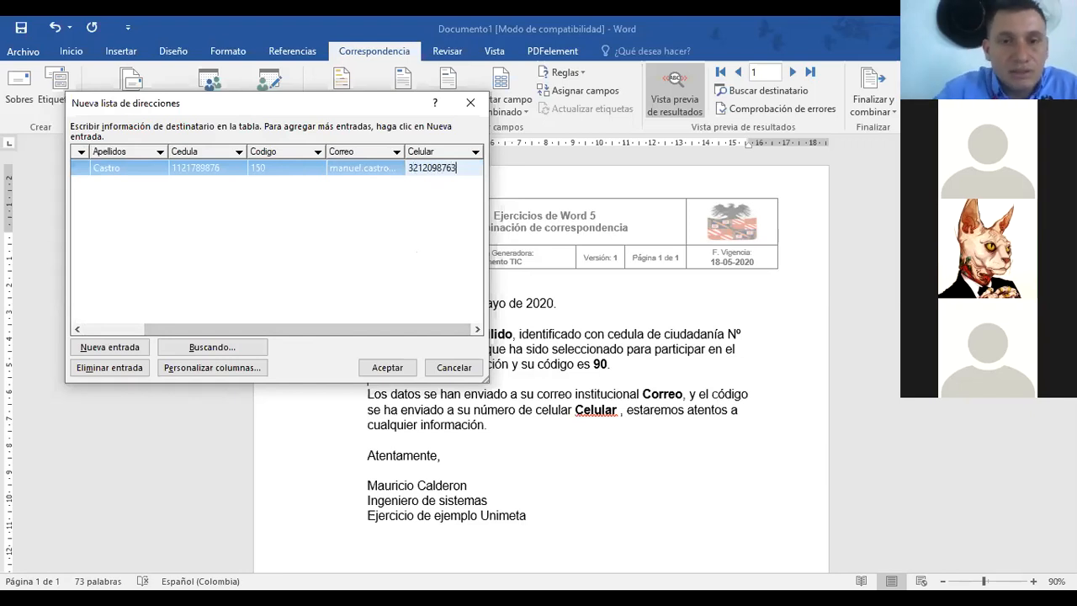
drag(364, 328, 272, 326)
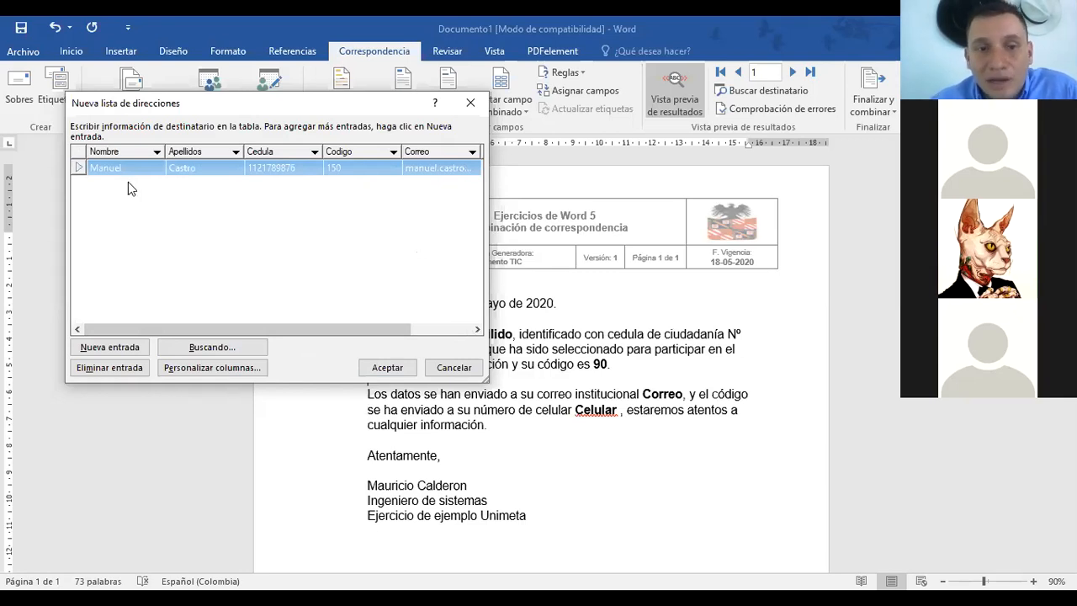
Step: Add empty rows and enter the second recipient's first name and surname
click(105, 348)
click(106, 347)
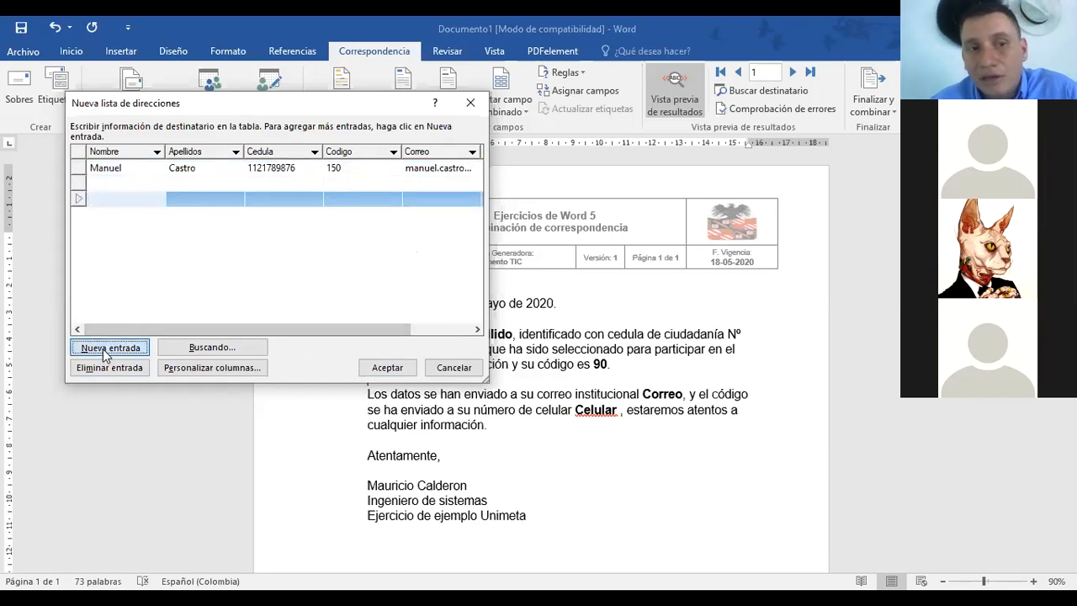
click(105, 348)
click(106, 349)
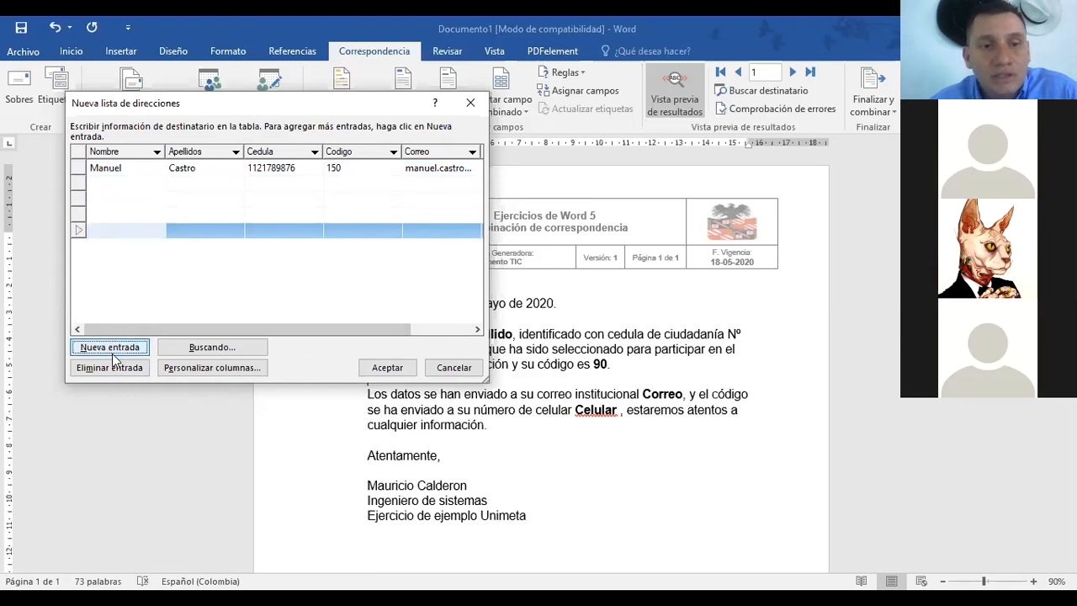
click(118, 185)
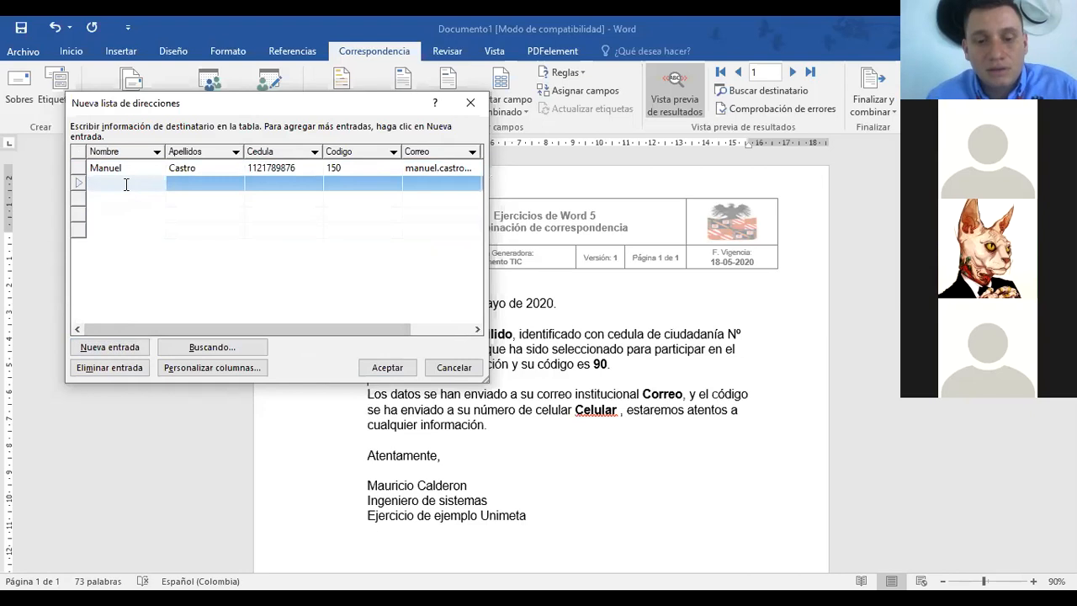
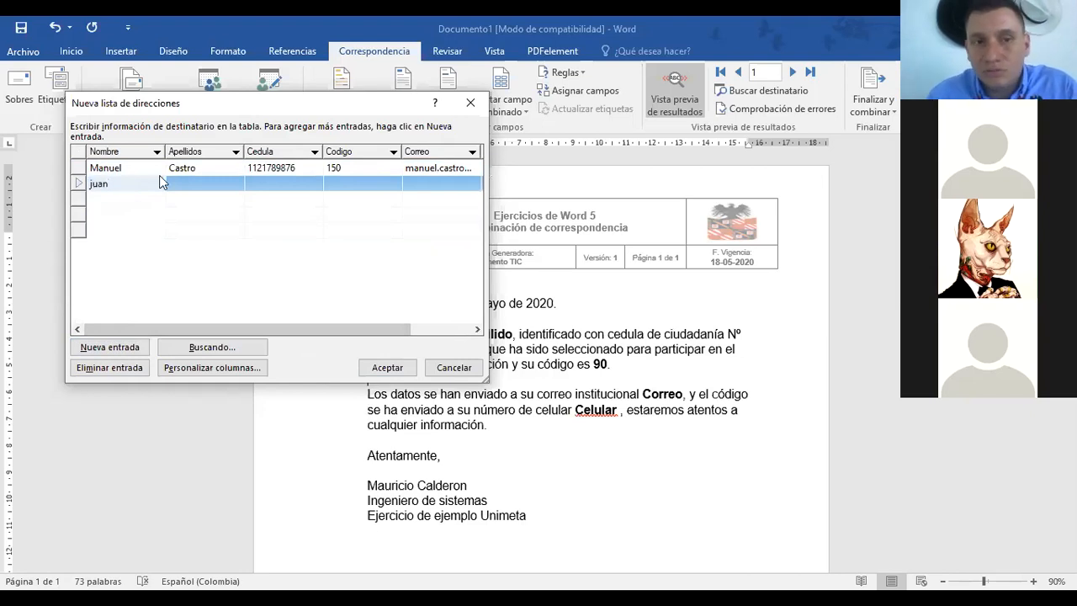
click(188, 181)
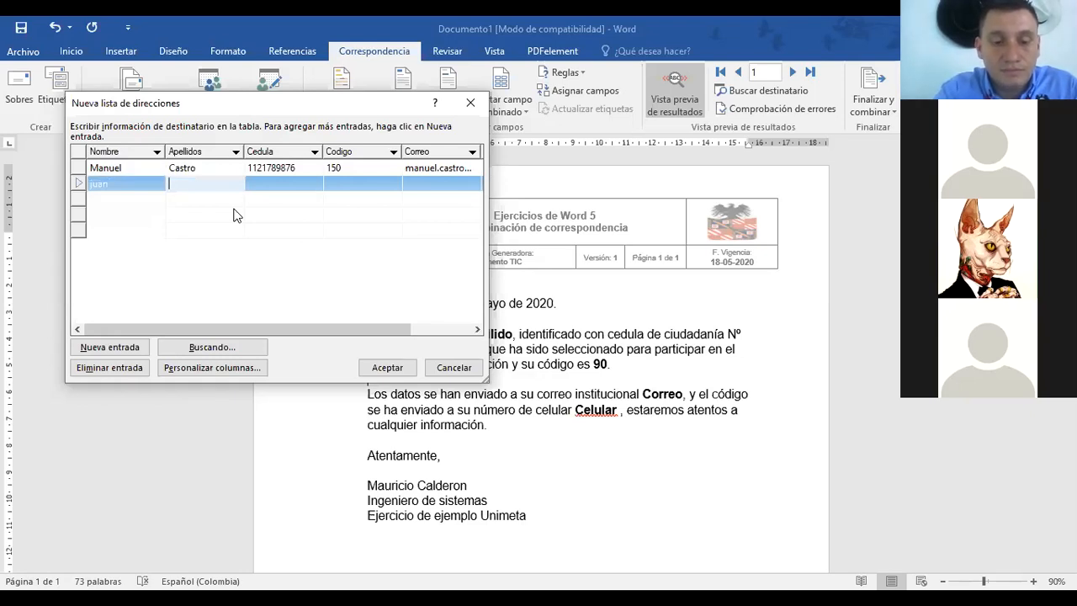
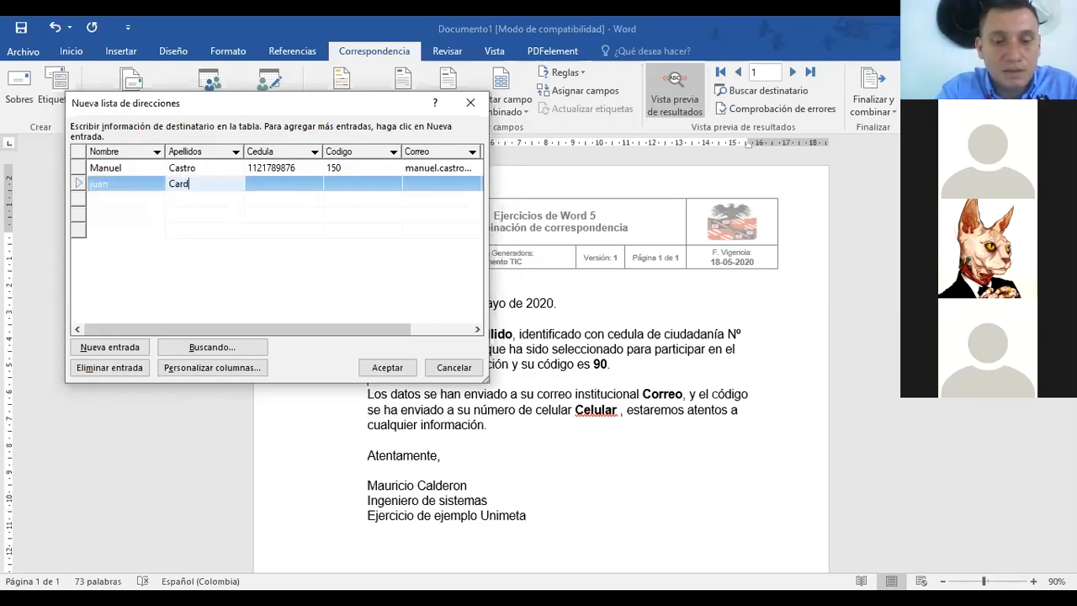
Step: Fill in the second recipient's ID number, code 155, e-mail and mobile number
click(273, 184)
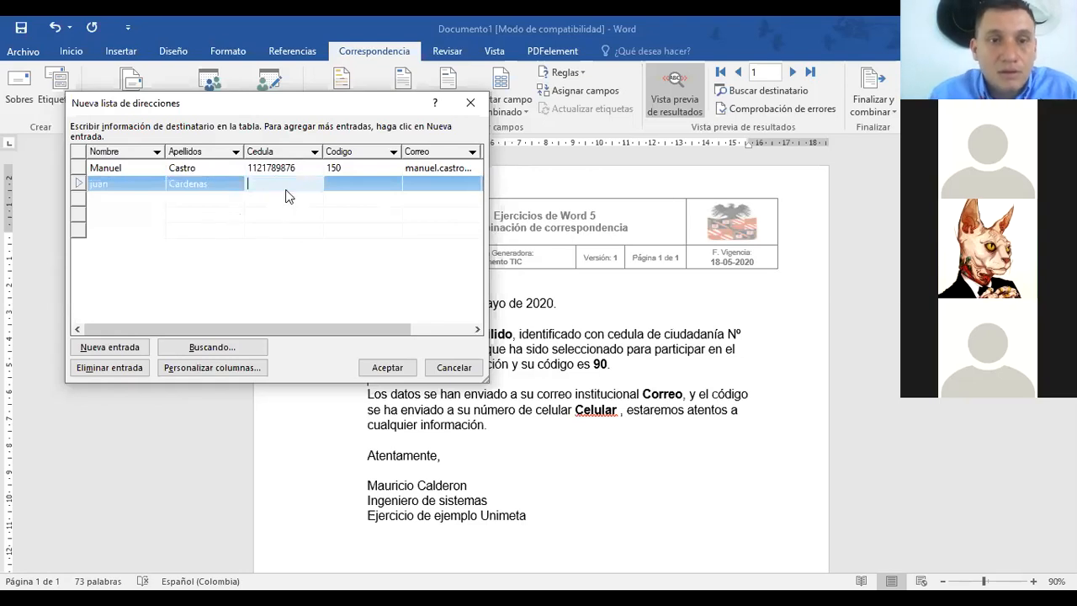
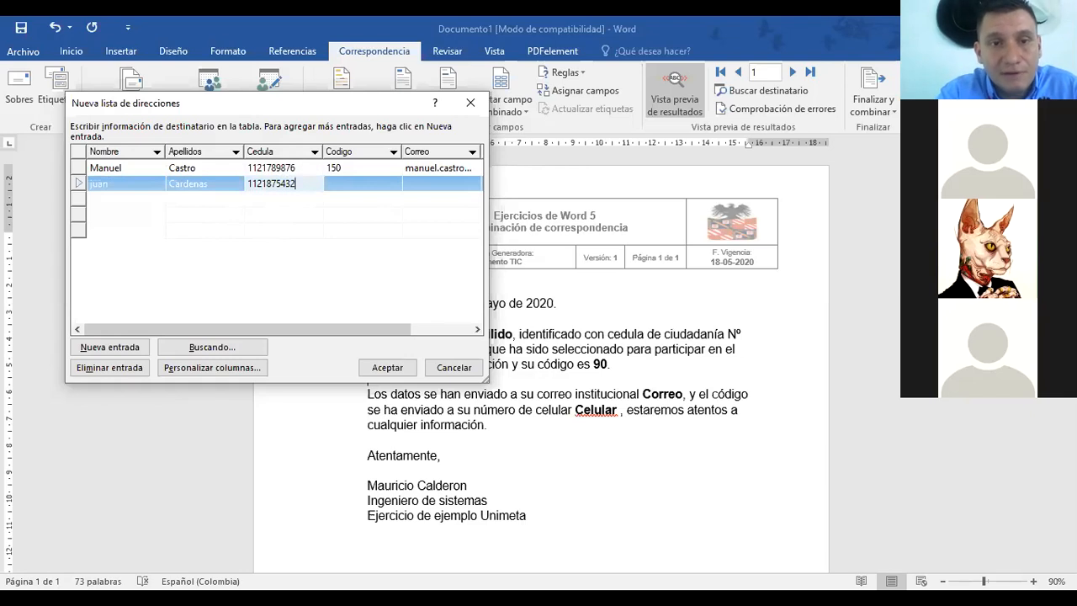
click(349, 185)
text(155)
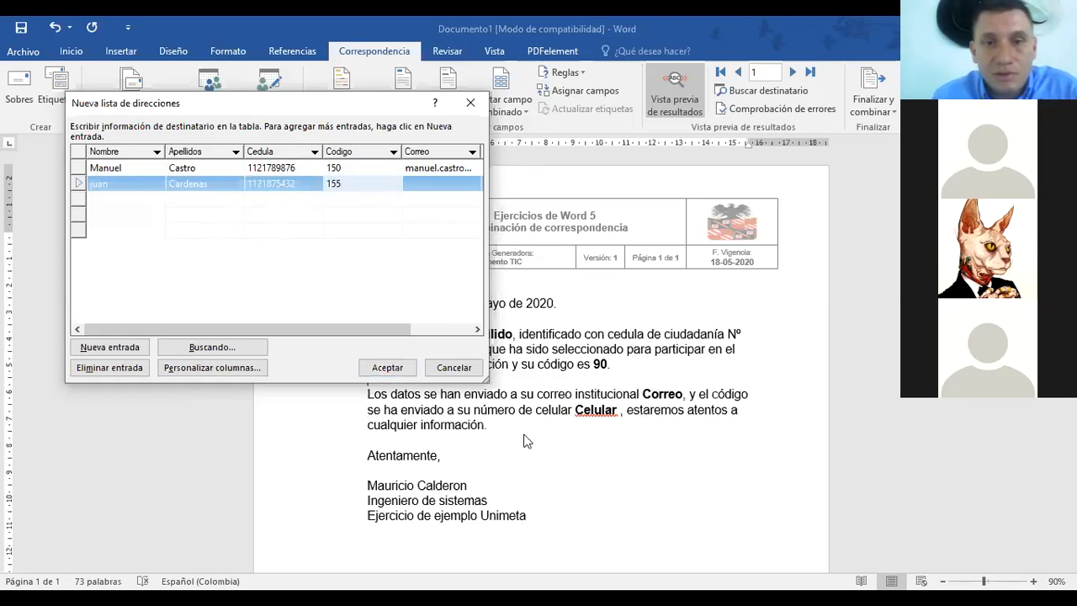
click(440, 183)
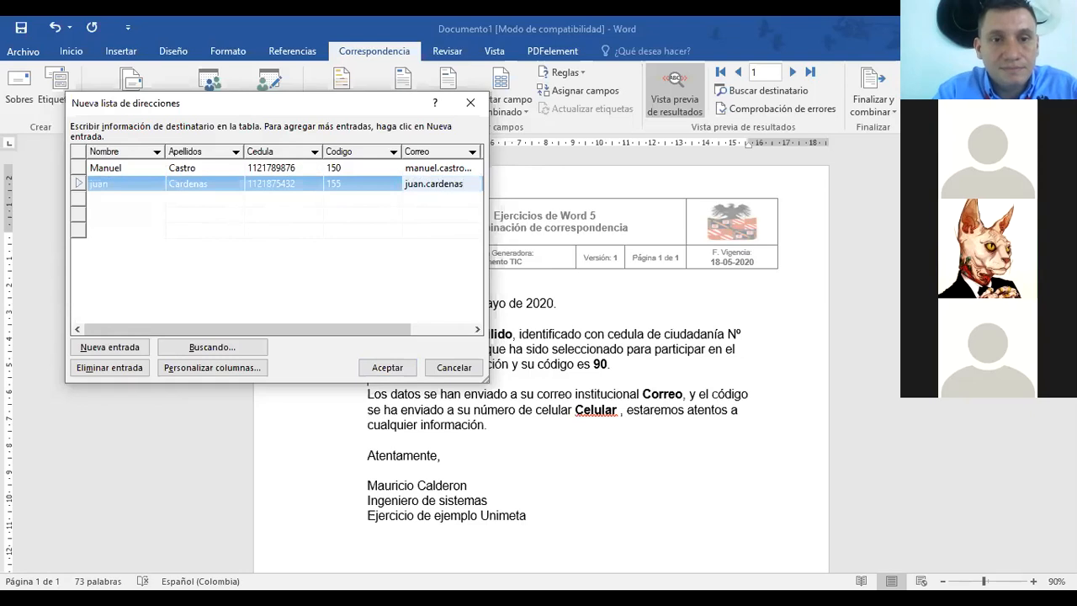
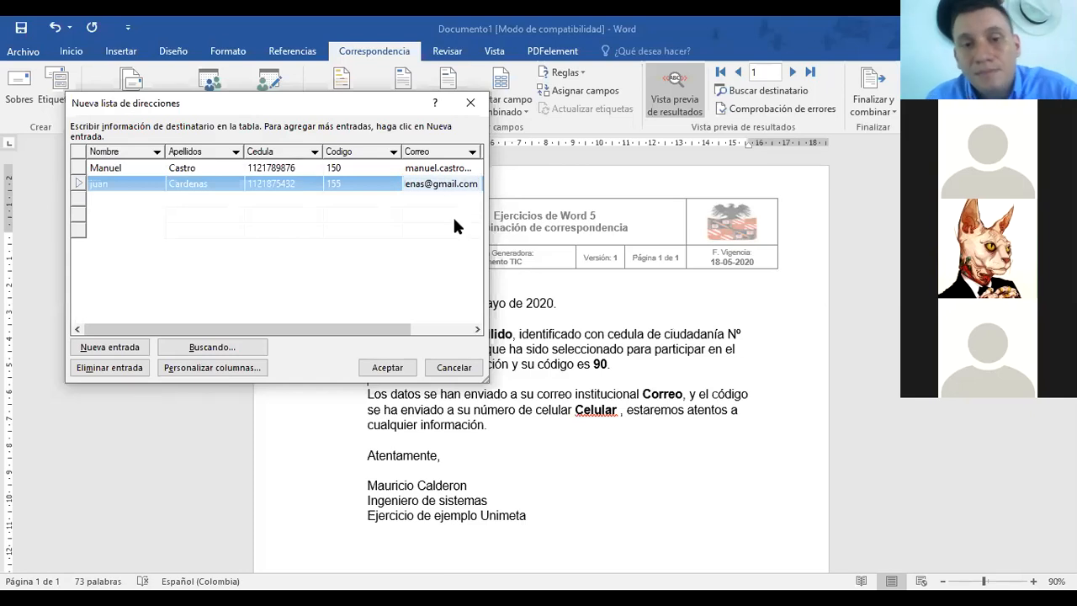
key(Tab)
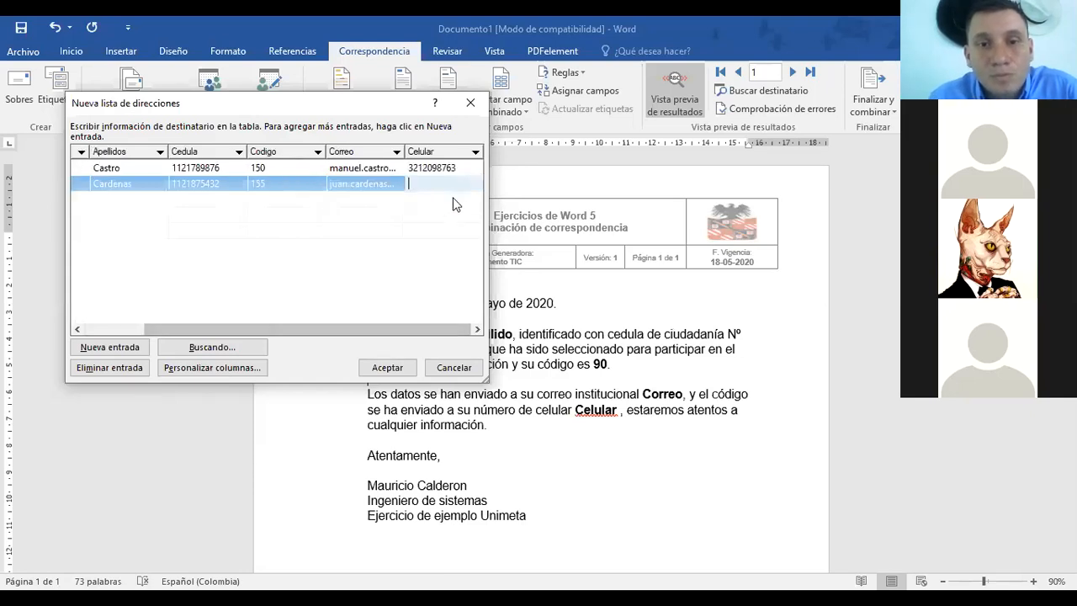
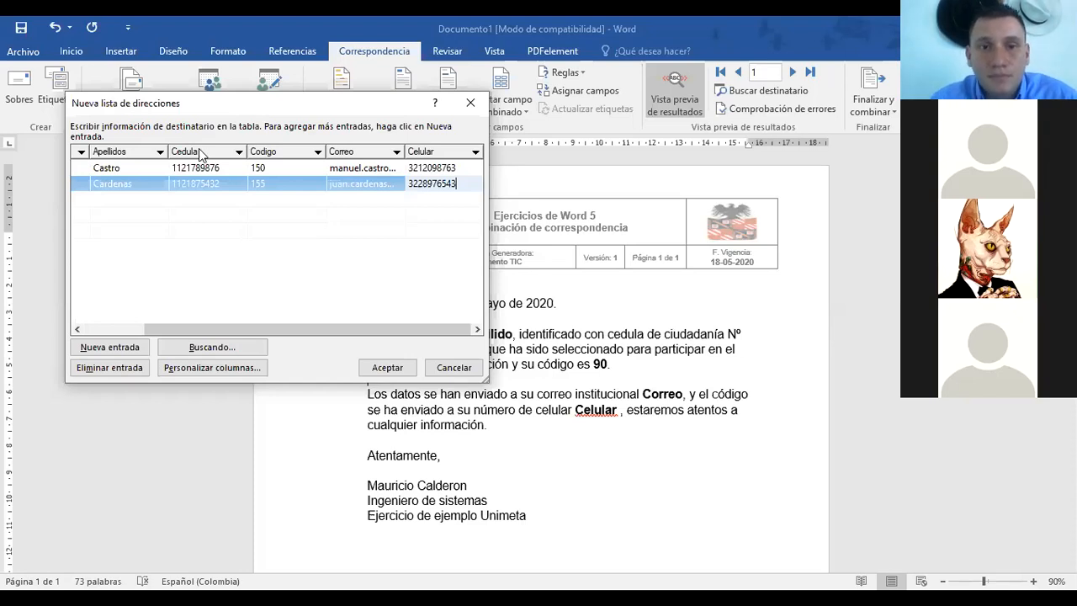
drag(336, 332, 227, 332)
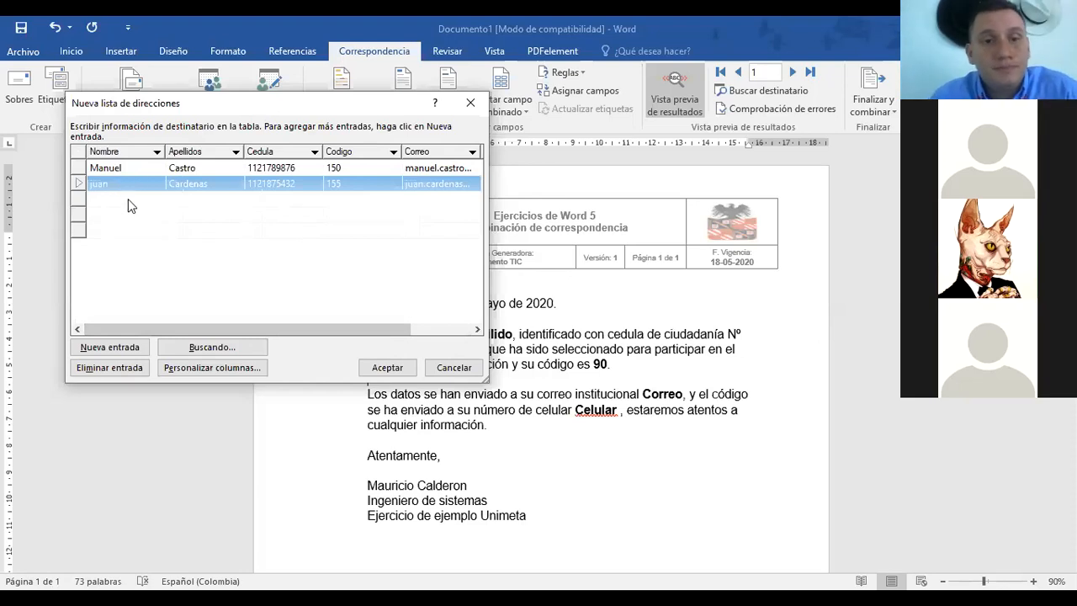
Step: Enter the third recipient's first name, surname, ID number and code 160
drag(302, 335, 151, 223)
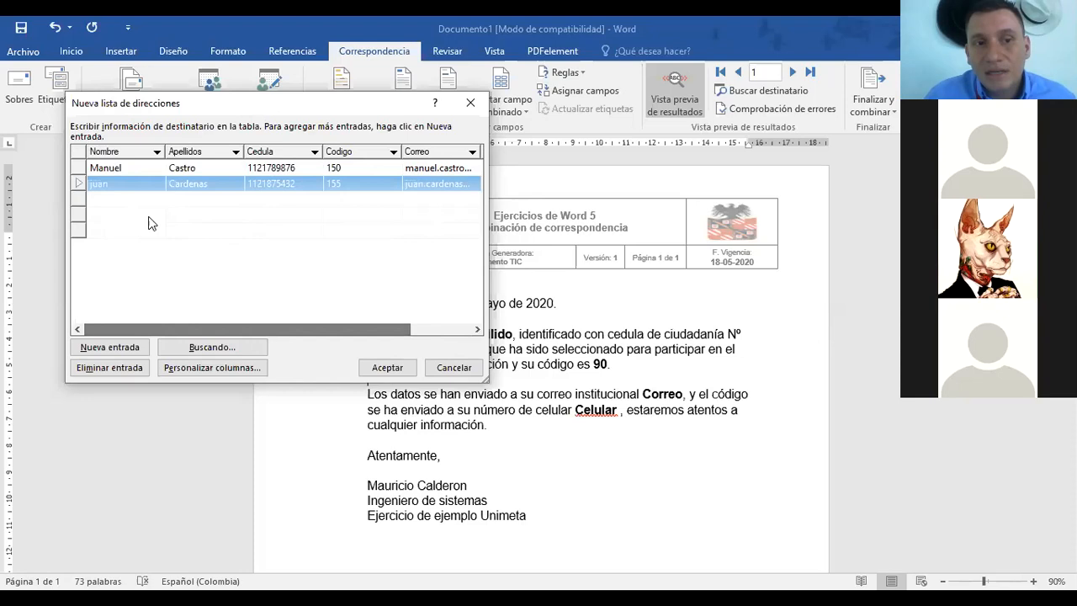
click(148, 208)
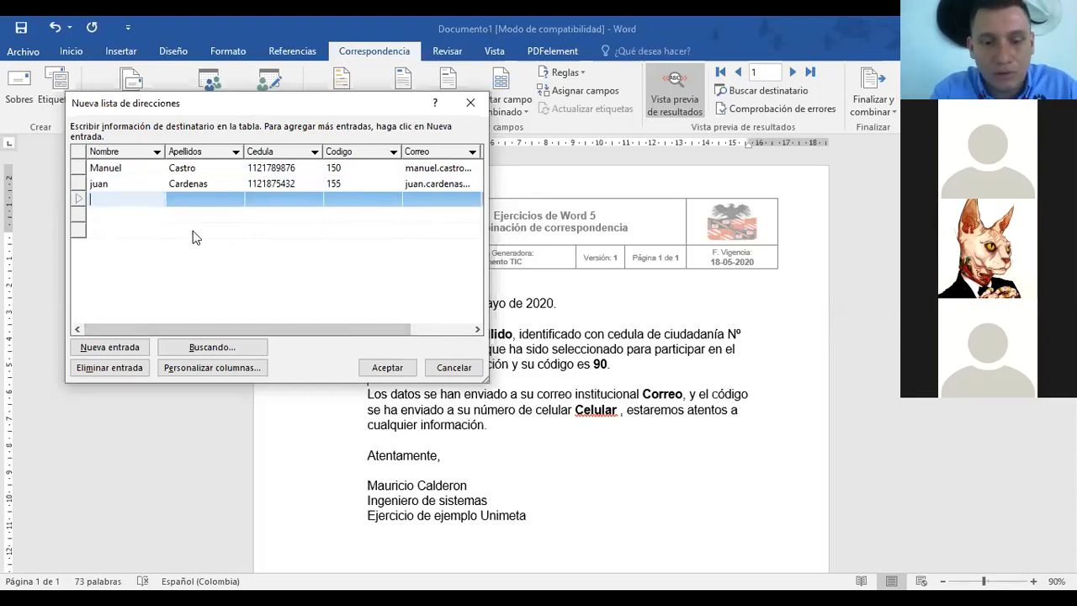
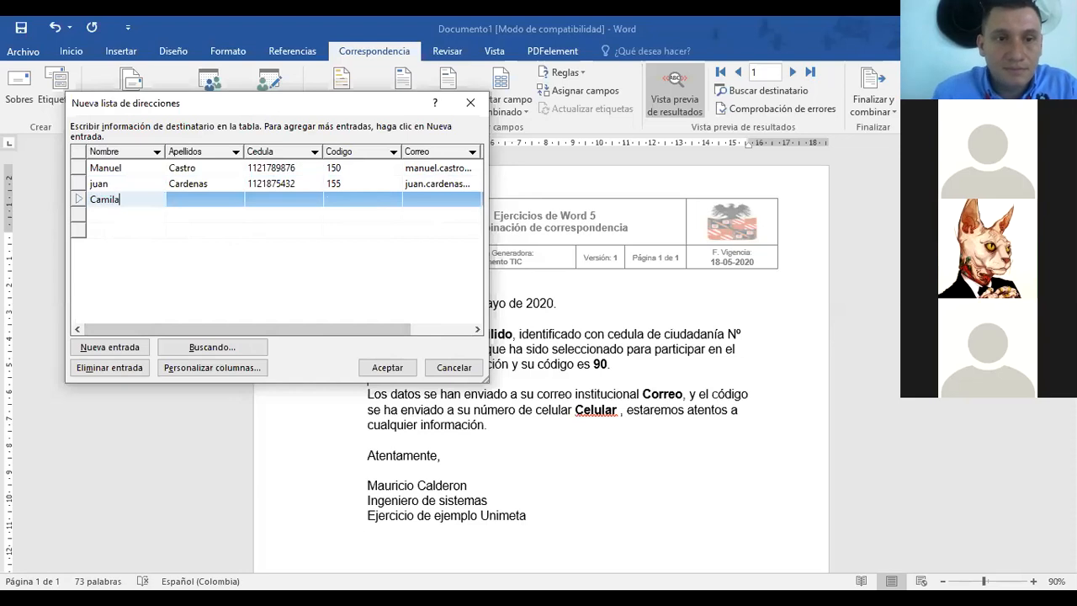
click(212, 202)
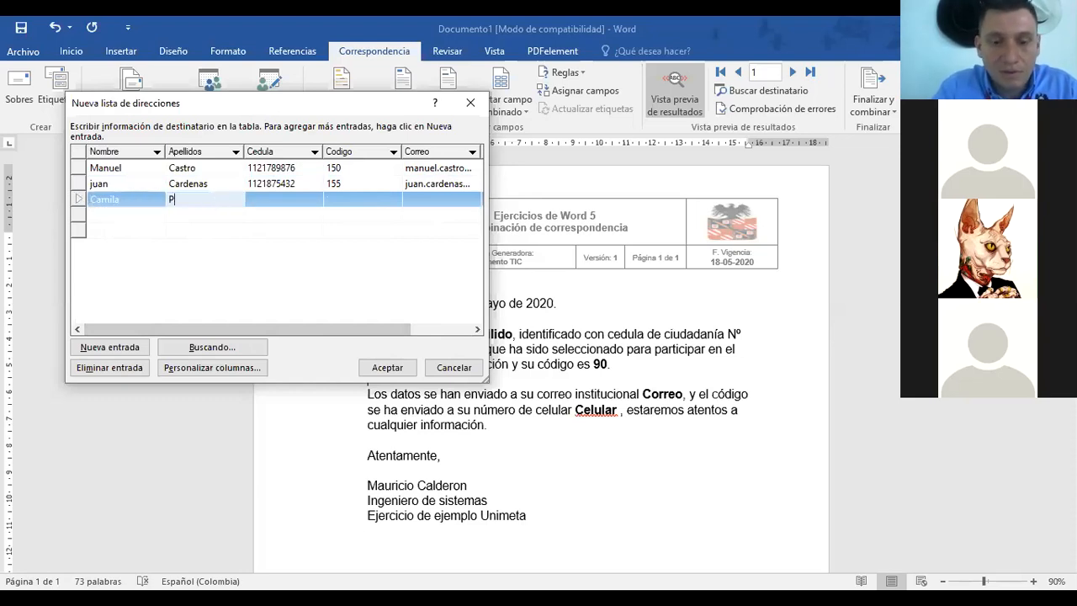
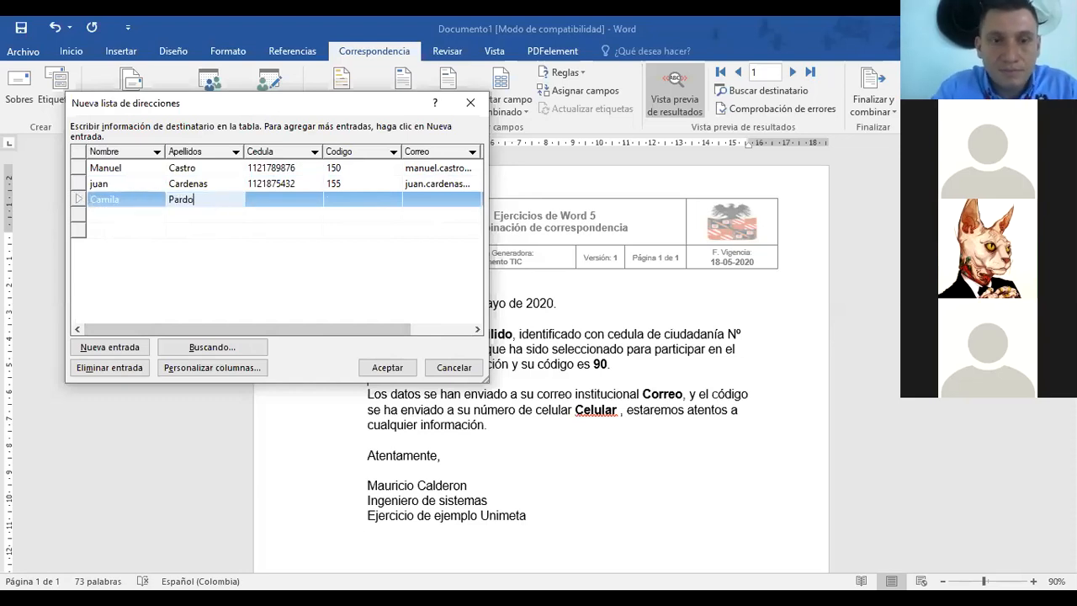
click(298, 200)
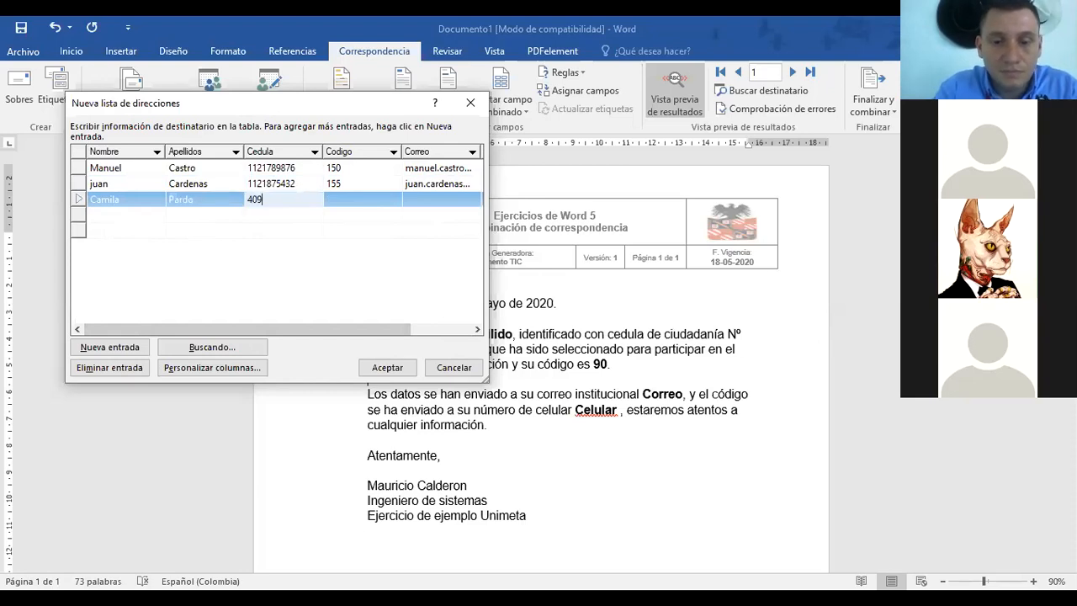
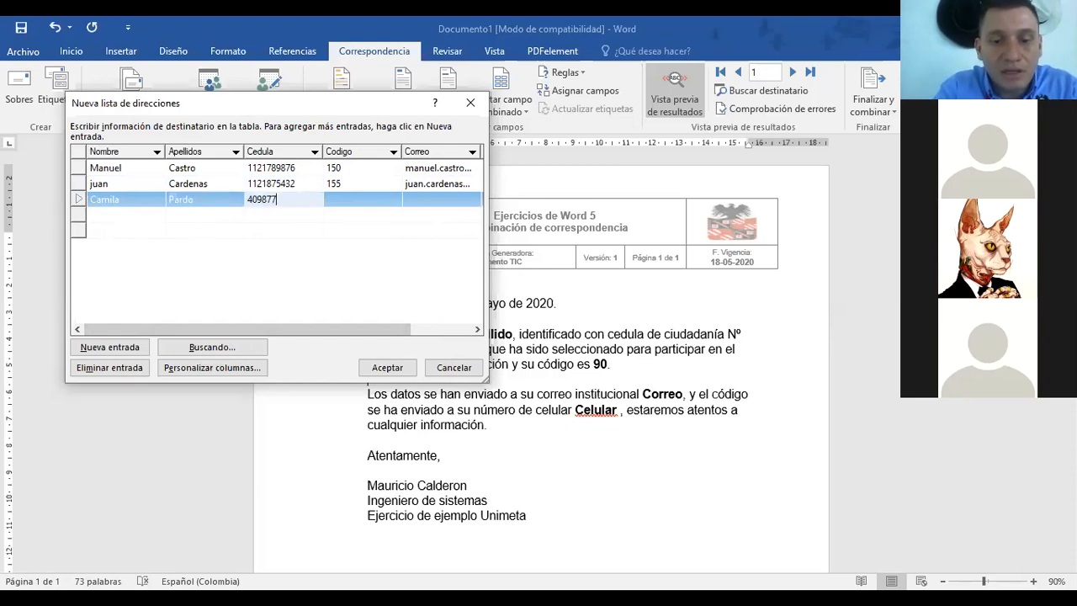
click(370, 202)
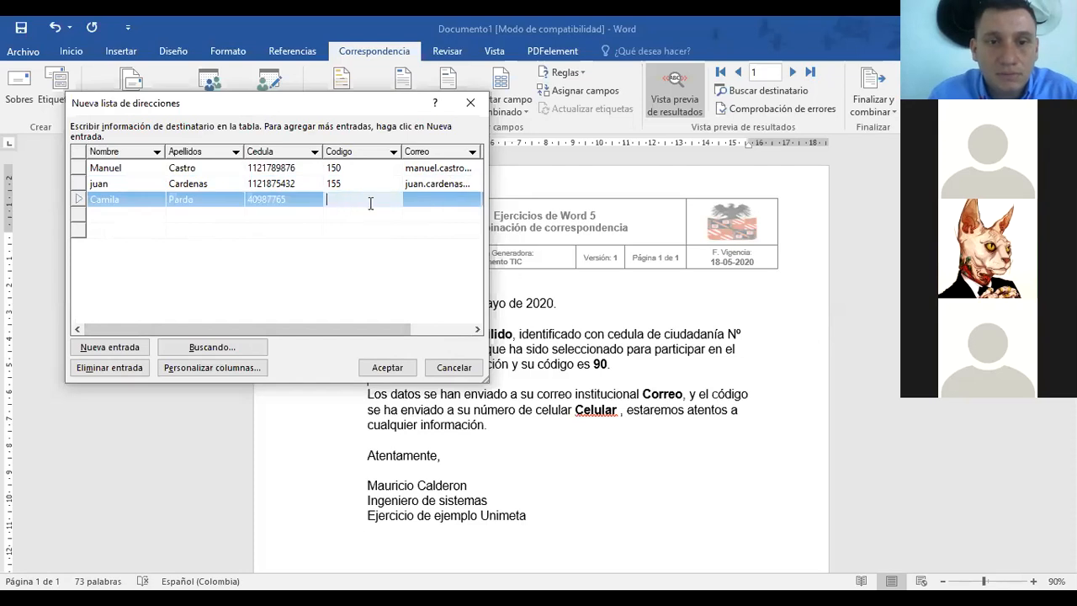
text(160)
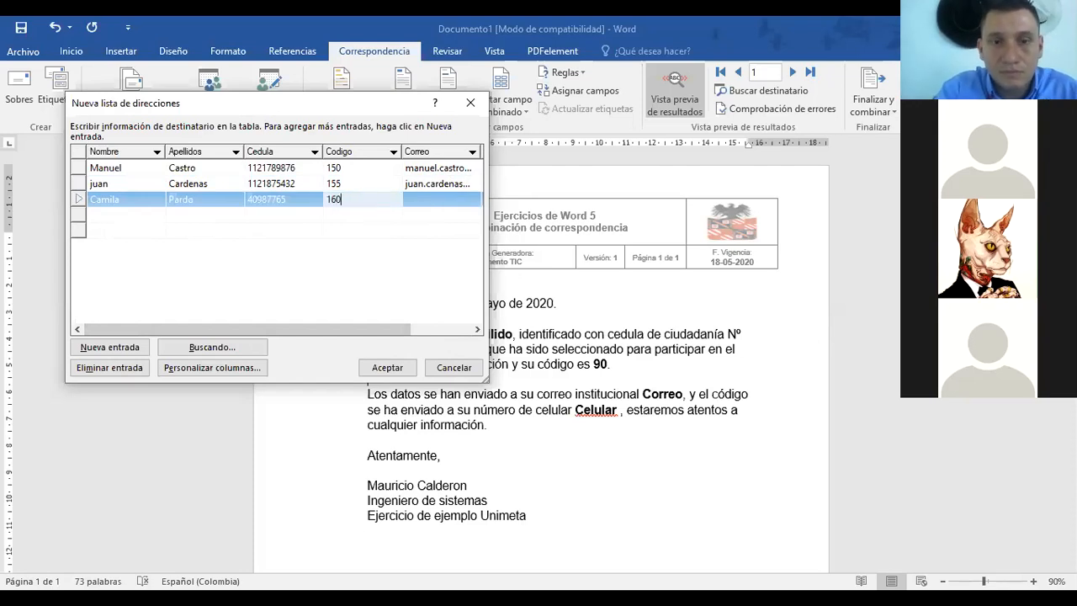
Step: Add the third recipient's e-mail address and mobile number
click(447, 198)
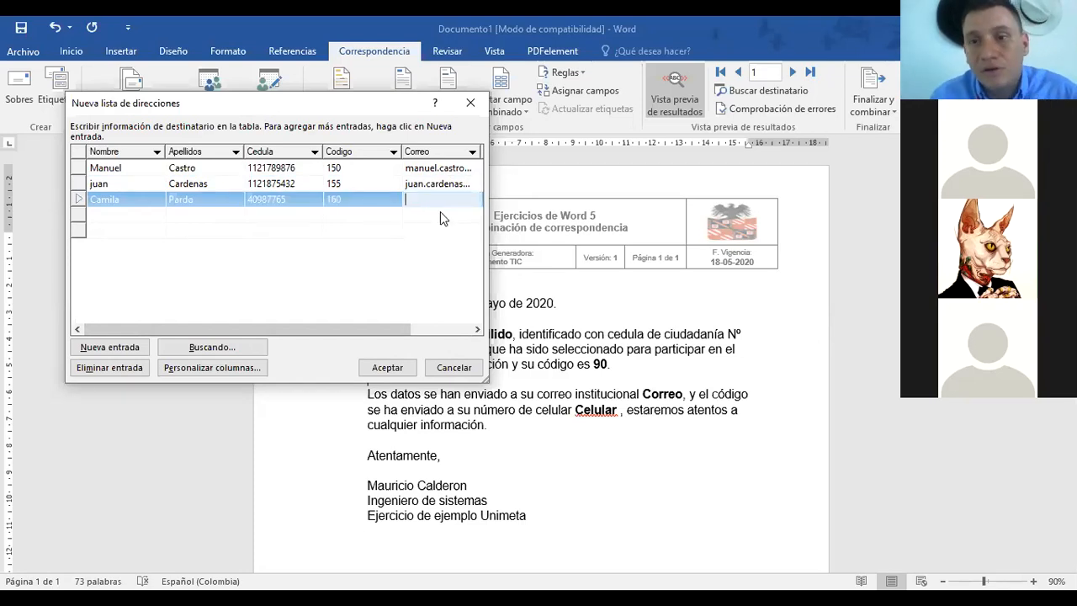
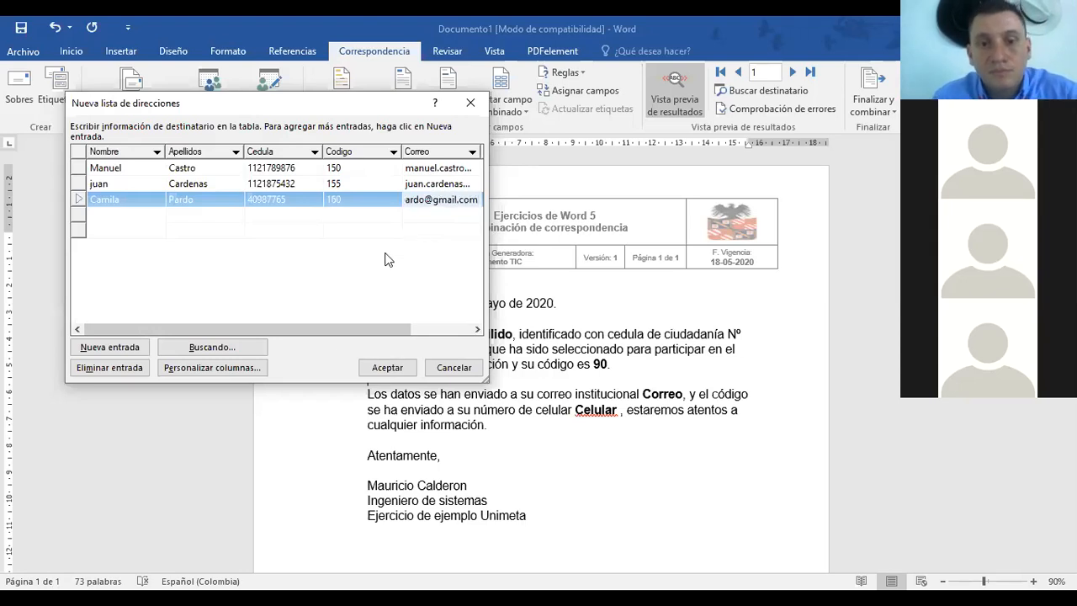
drag(334, 330, 422, 341)
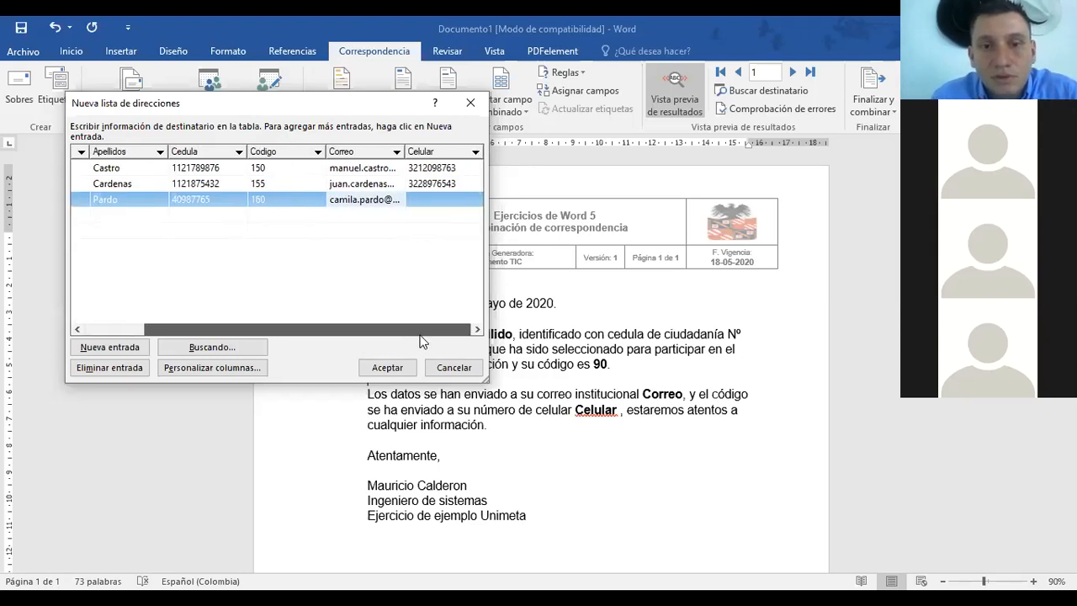
click(436, 200)
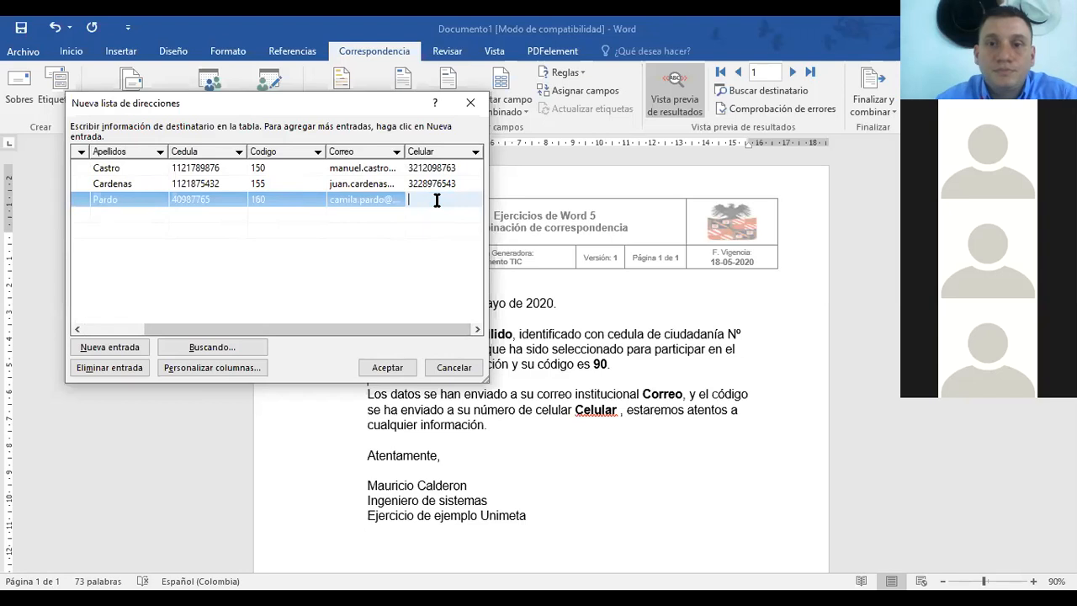
drag(331, 105, 304, 189)
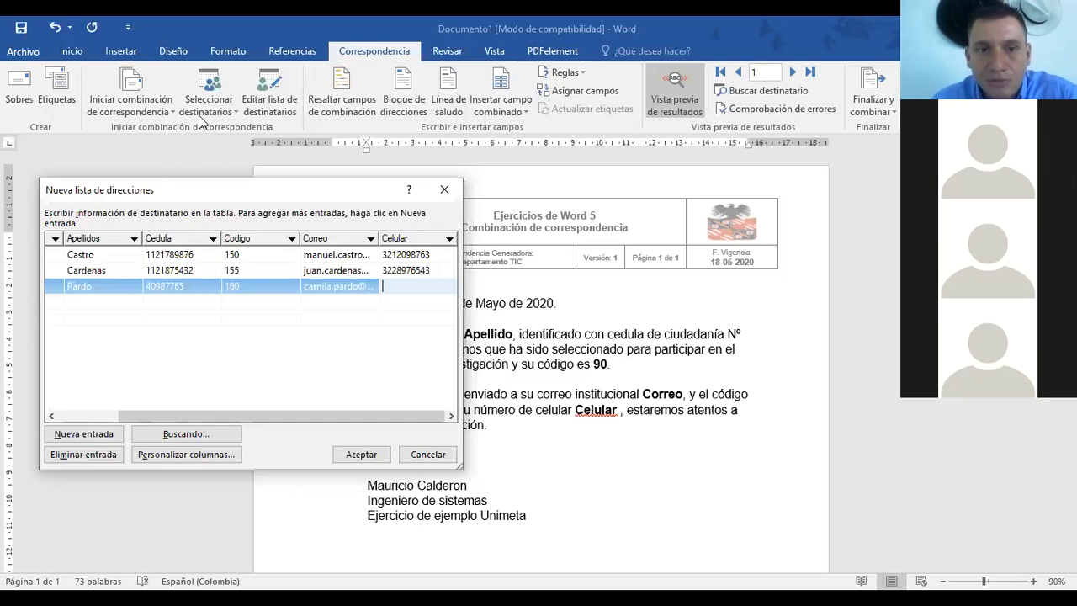
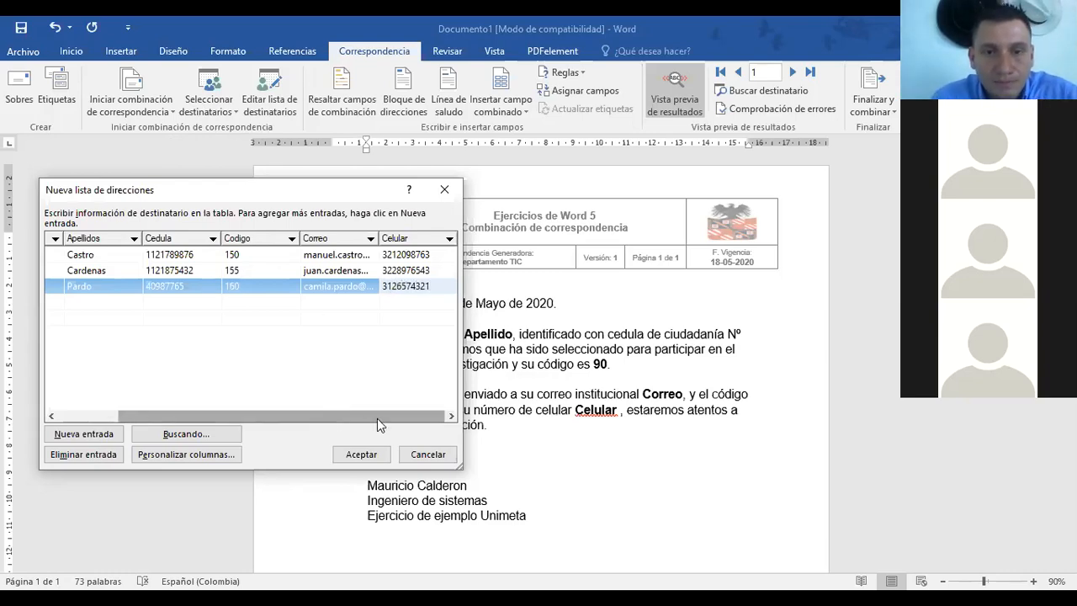
drag(328, 415, 269, 415)
Step: Enter the fourth recipient's first name, surname, ID number and code 165
click(95, 302)
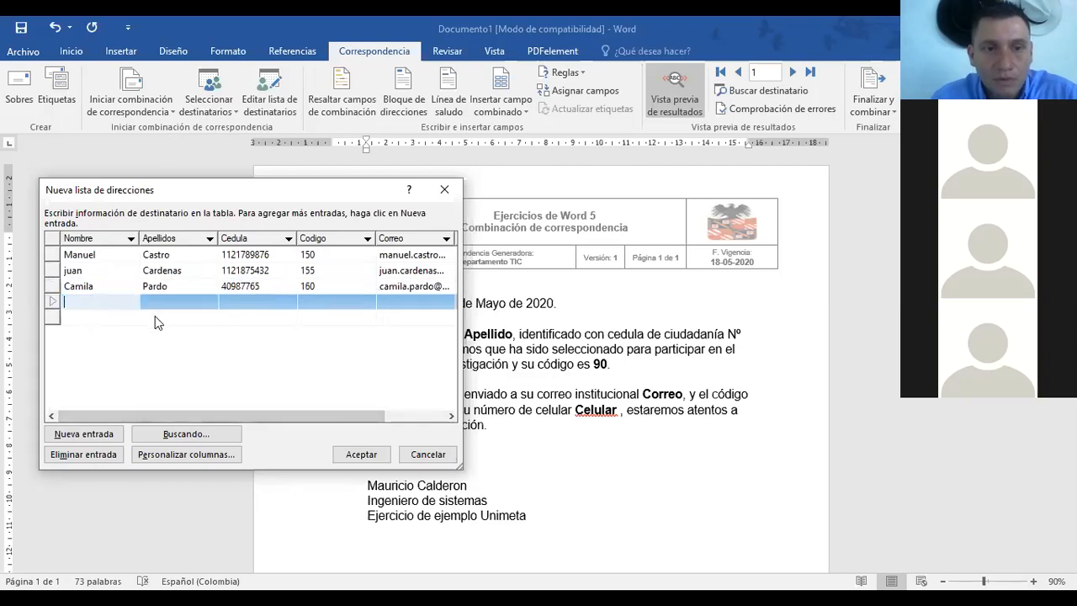
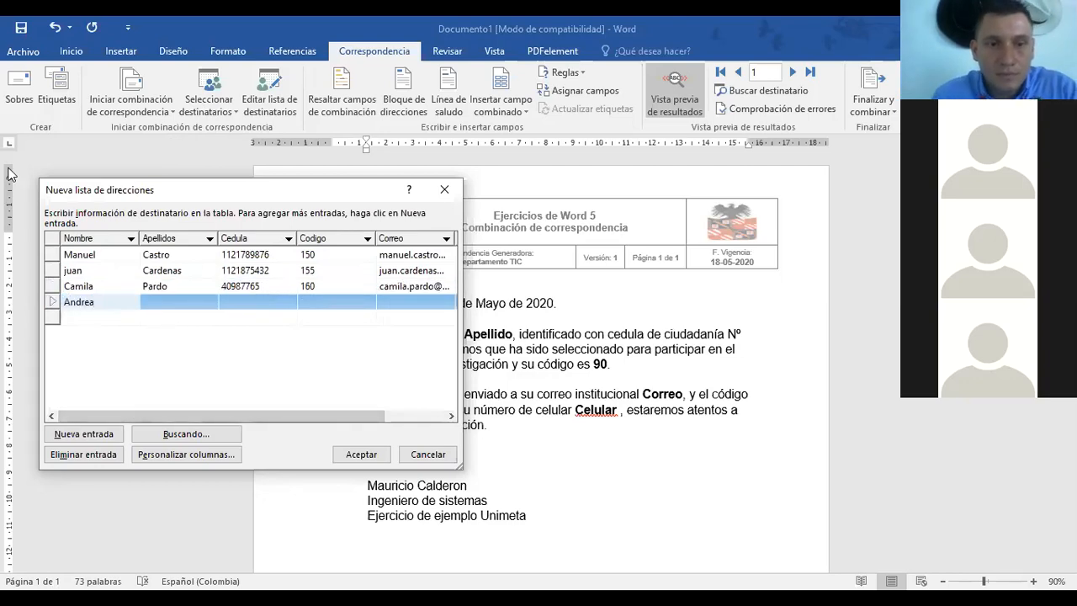
click(162, 306)
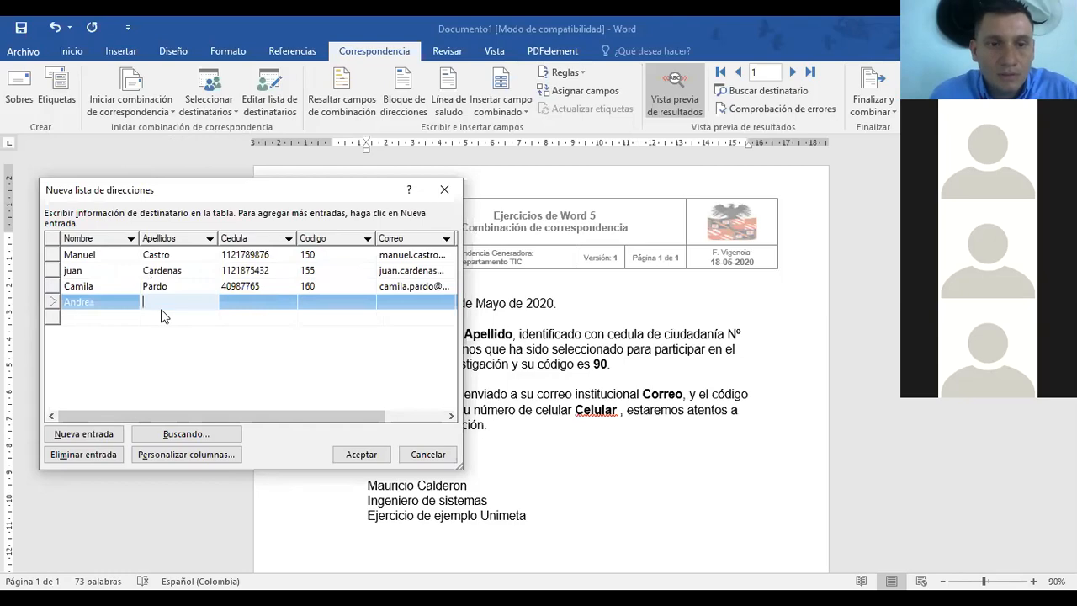
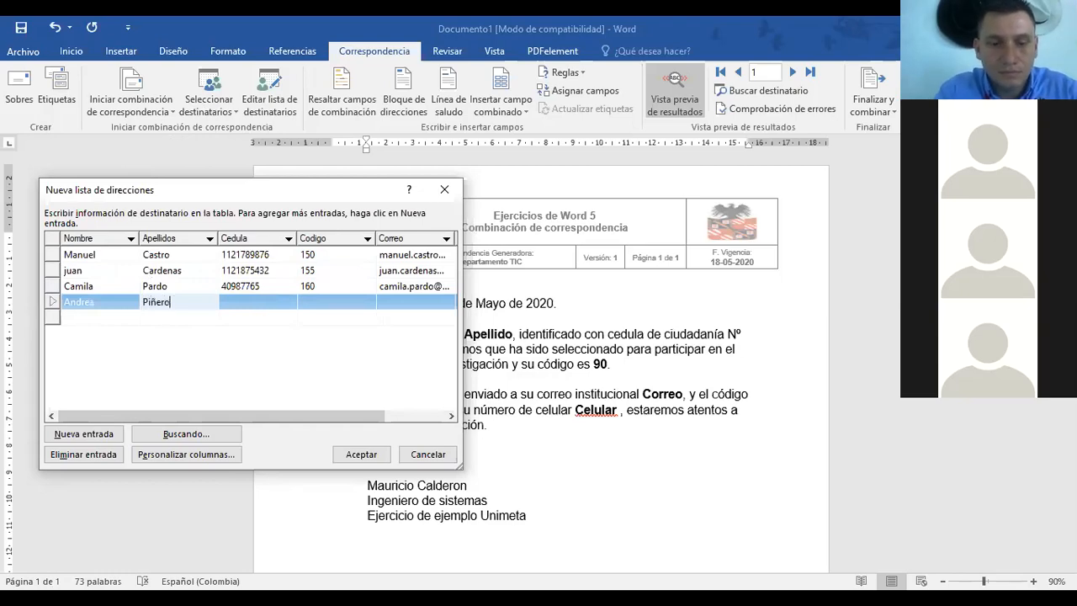
click(265, 302)
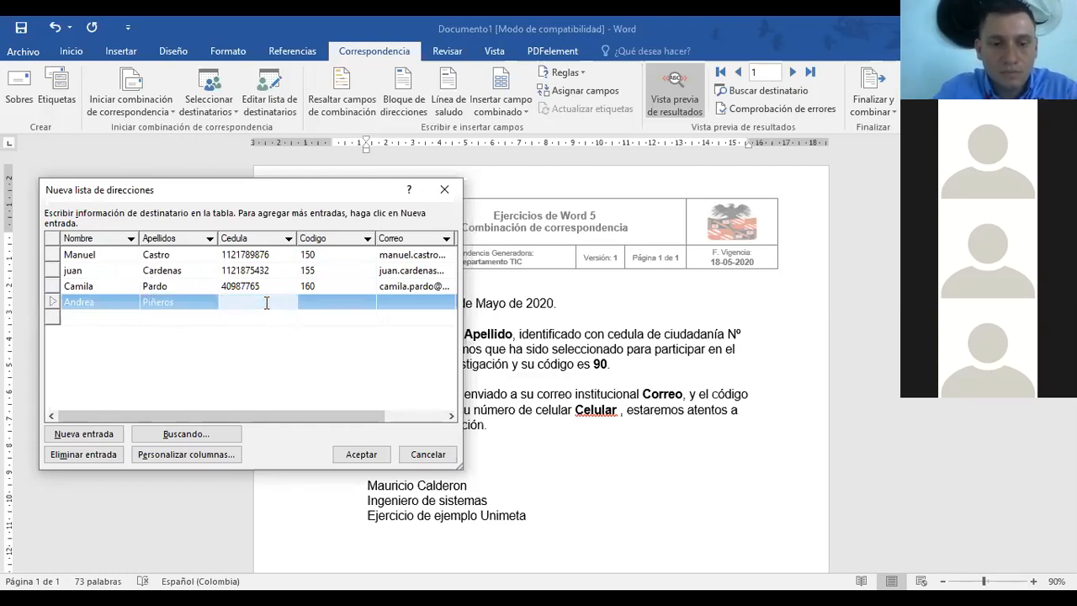
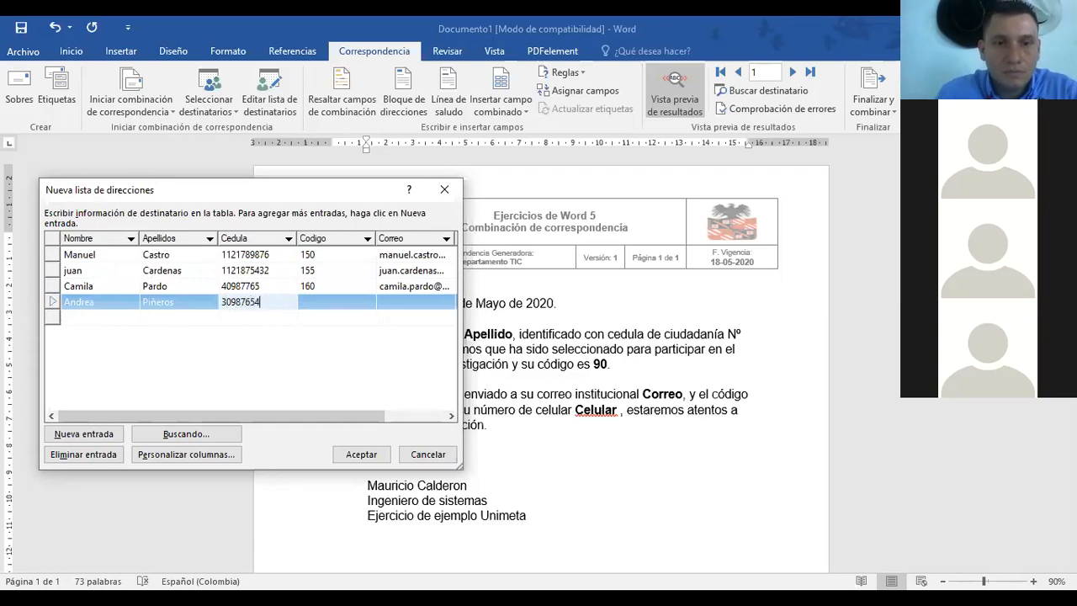
click(335, 313)
click(335, 302)
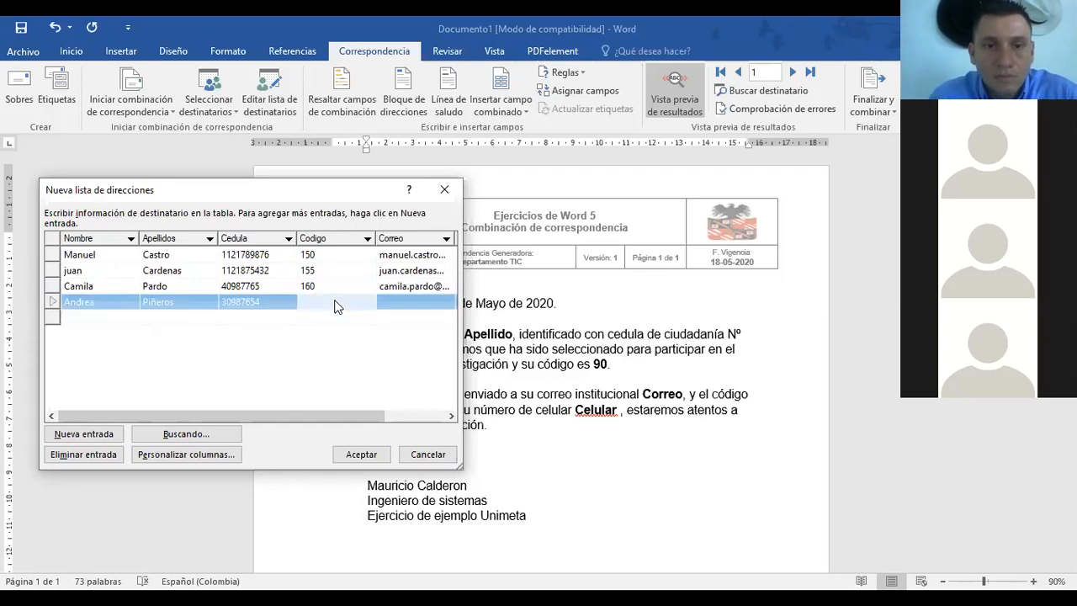
text(165)
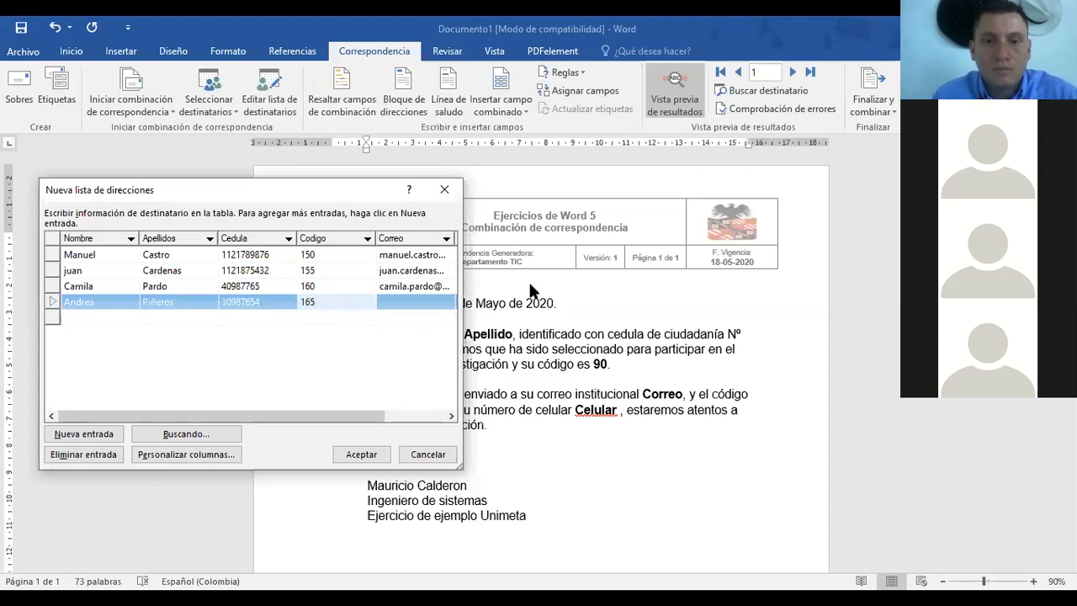
Step: Add the fourth recipient's e-mail address and mobile number
key(Tab)
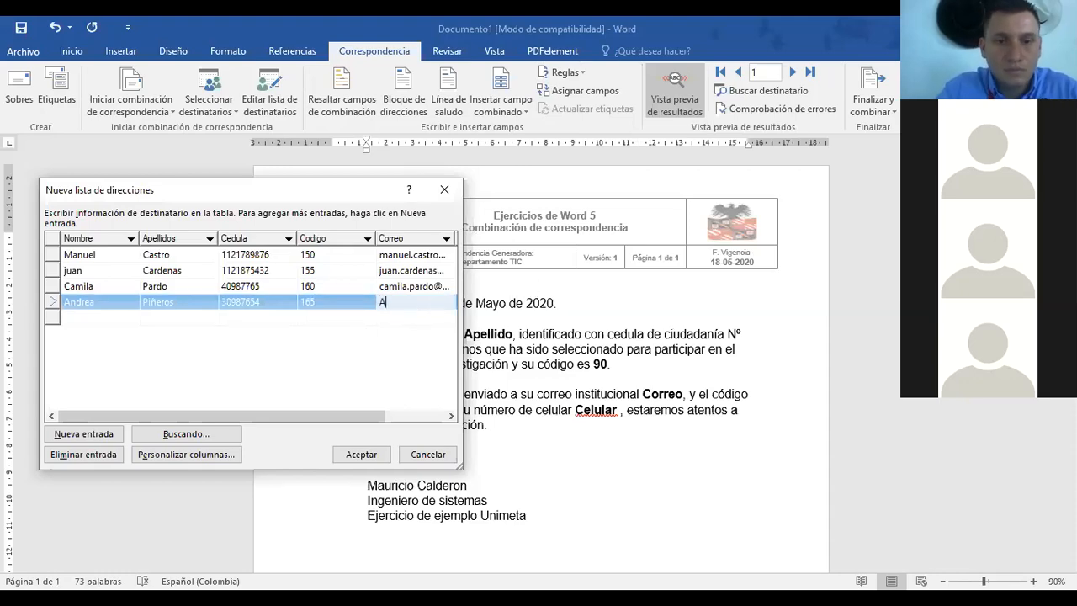
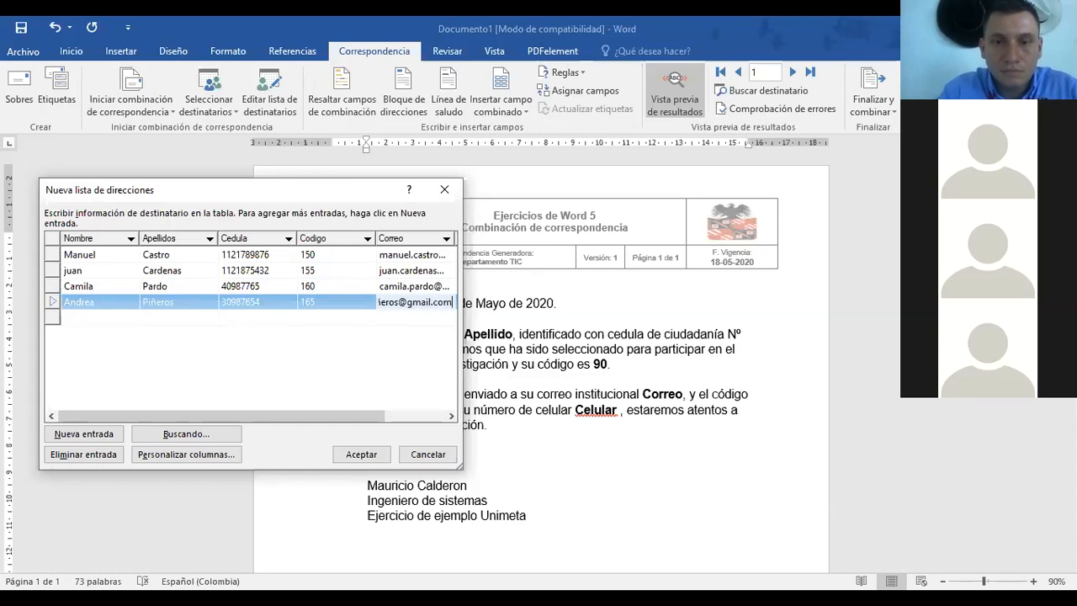
drag(374, 415, 431, 423)
click(413, 306)
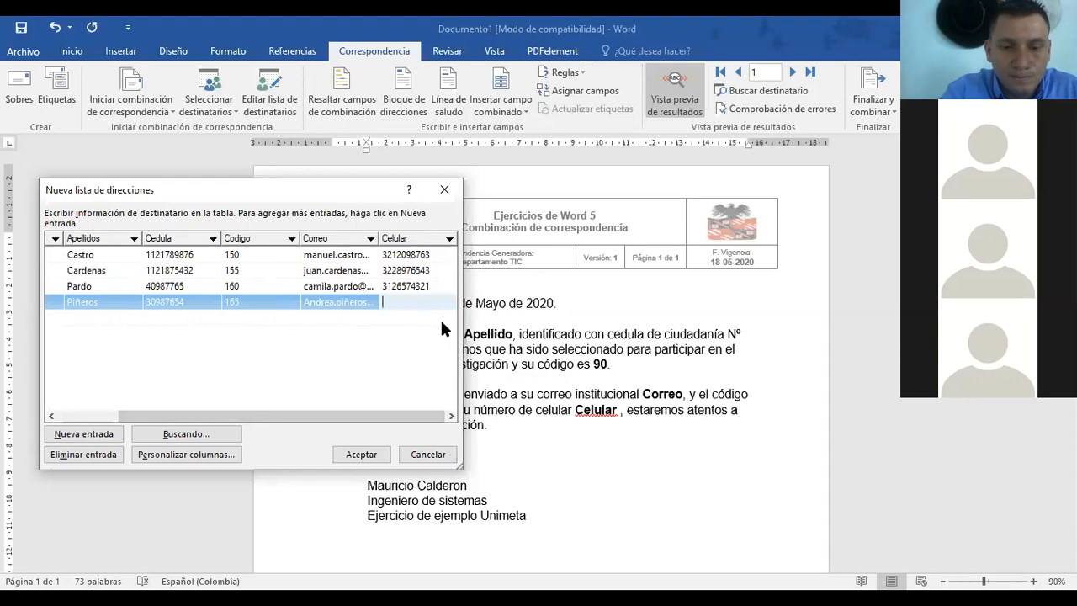
text(6645321)
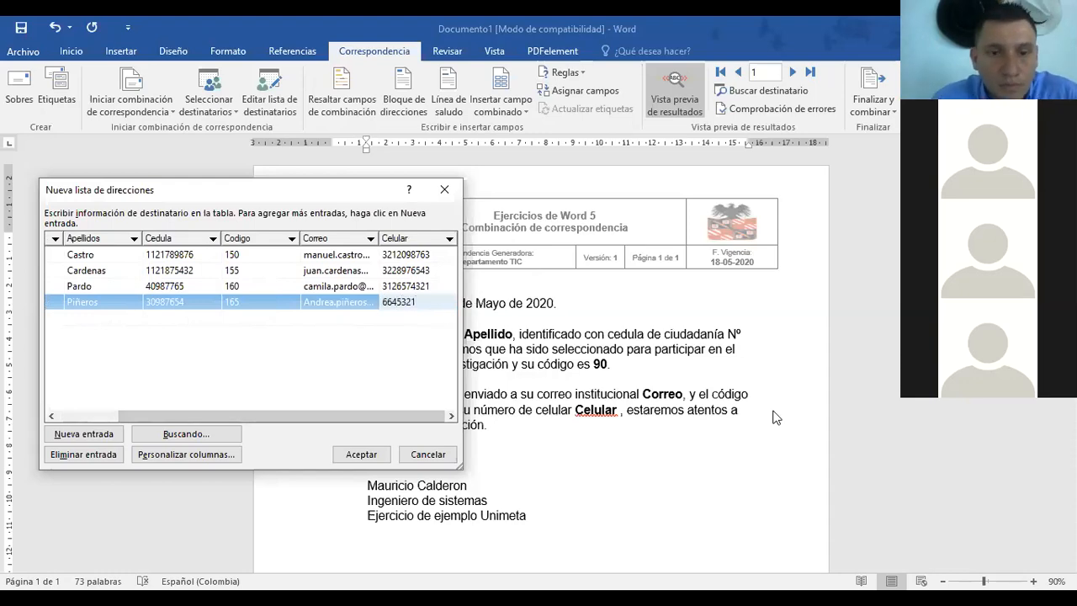
drag(302, 415, 149, 385)
Step: Start a fifth row with the recipient's first name, surname, ID number and code 170
click(98, 319)
click(99, 319)
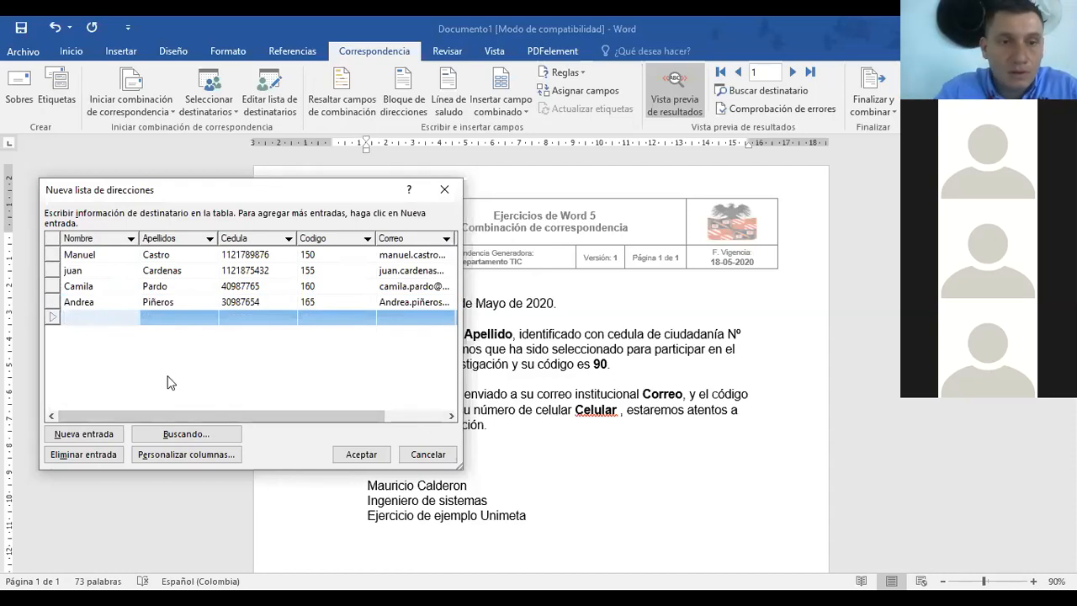
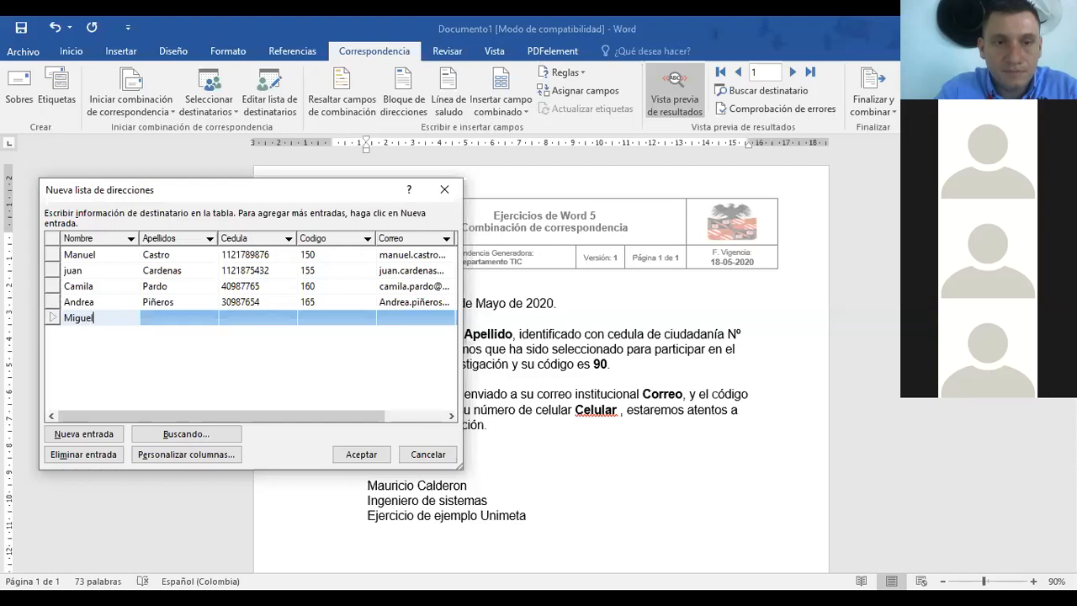
click(177, 313)
click(255, 313)
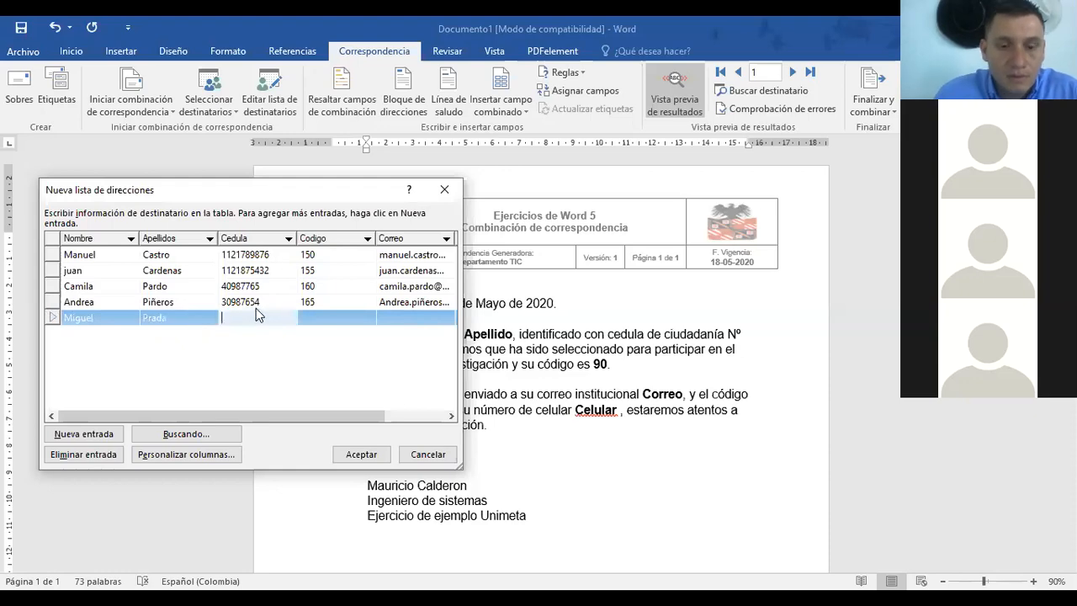
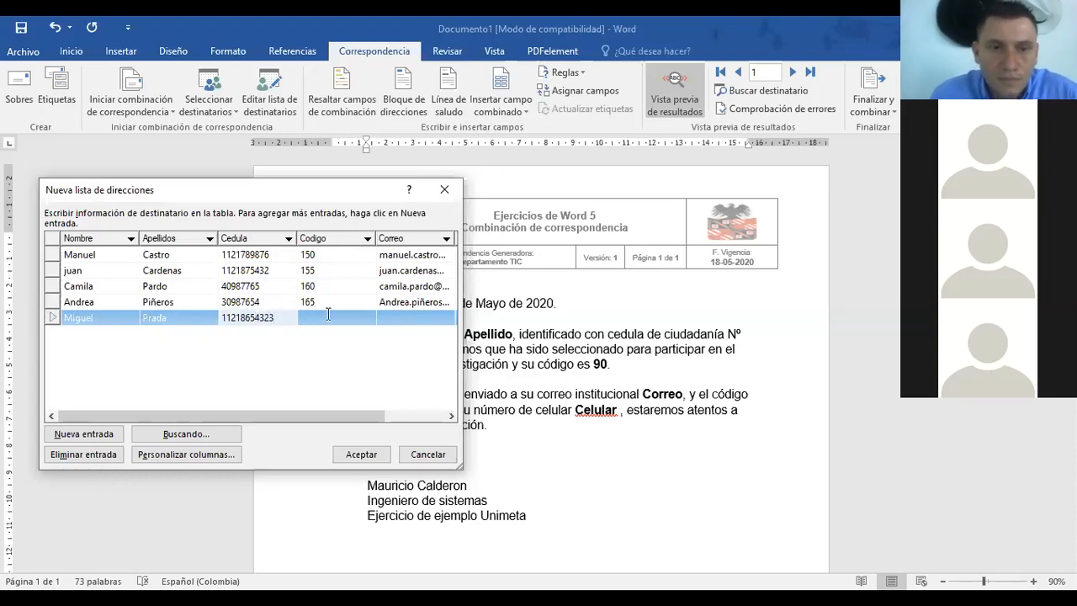
click(328, 313)
text(170)
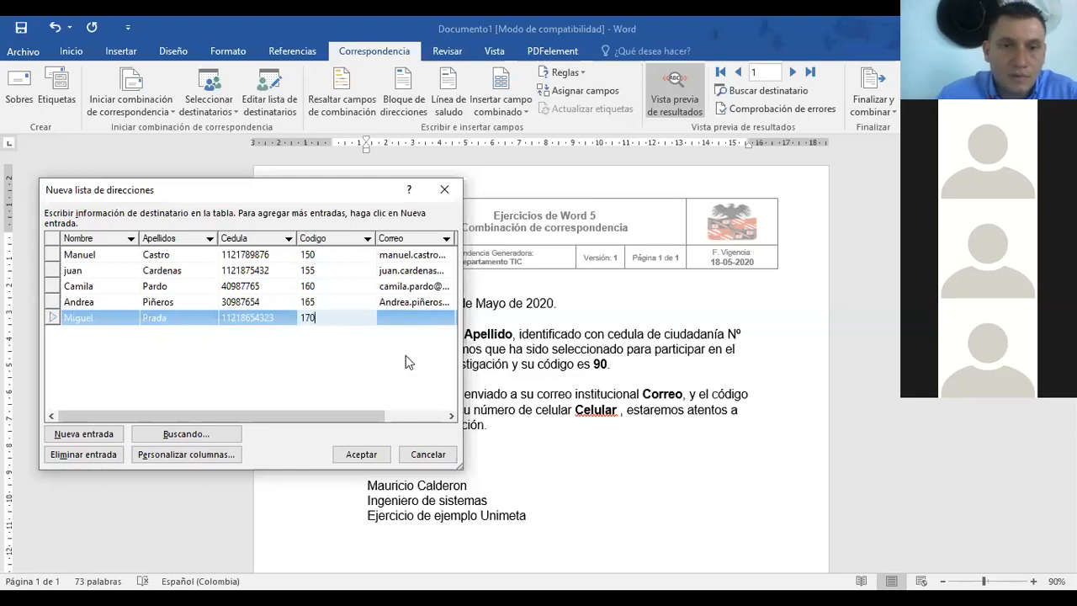
Step: Enter the fifth recipient's e-mail, remove stray digits, and add their mobile number
click(434, 320)
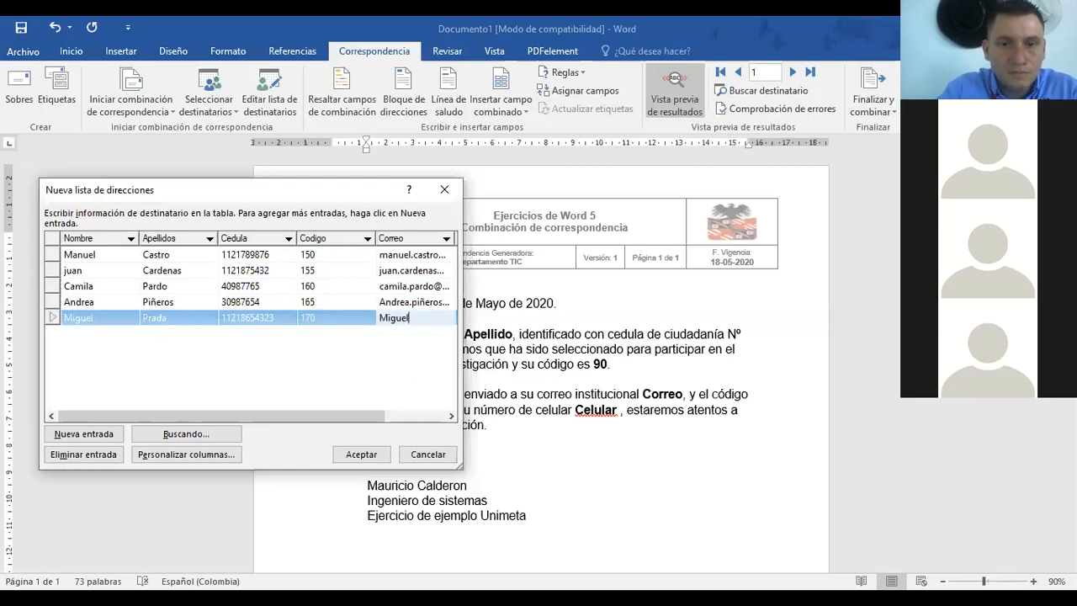
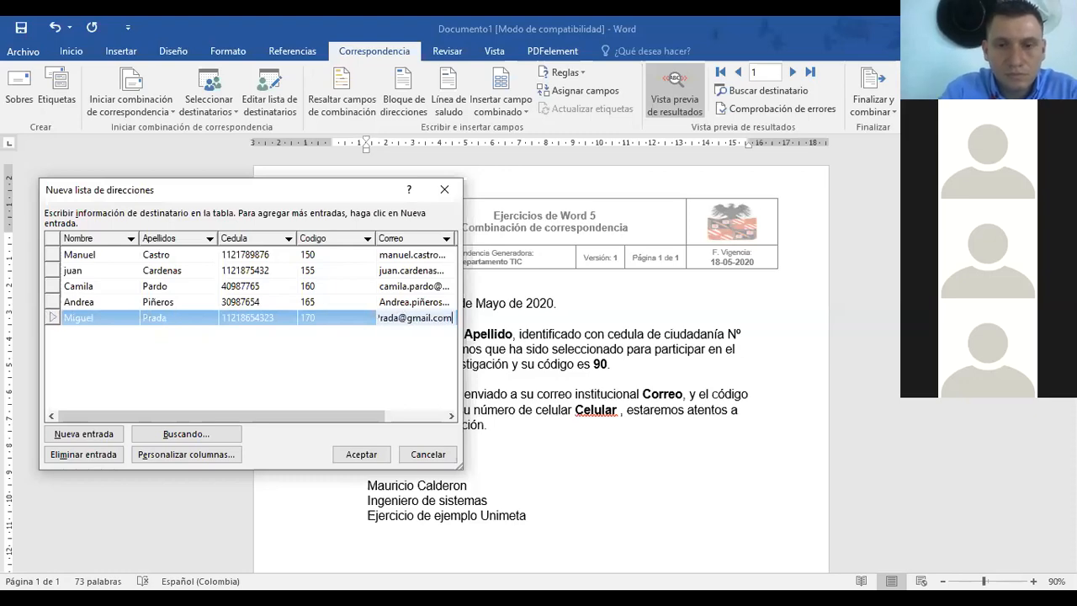
drag(231, 418, 291, 418)
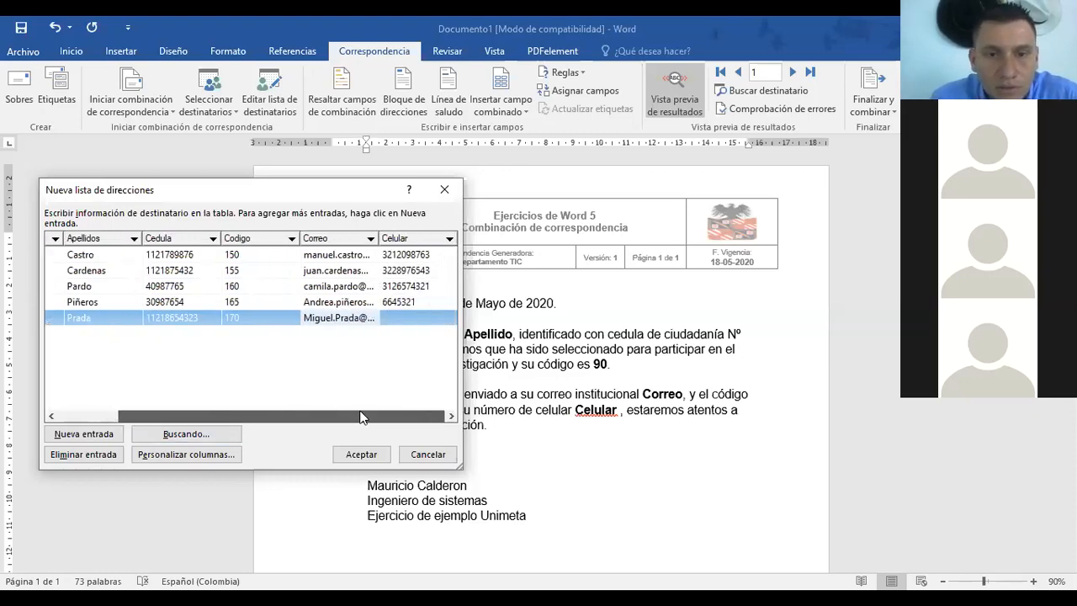
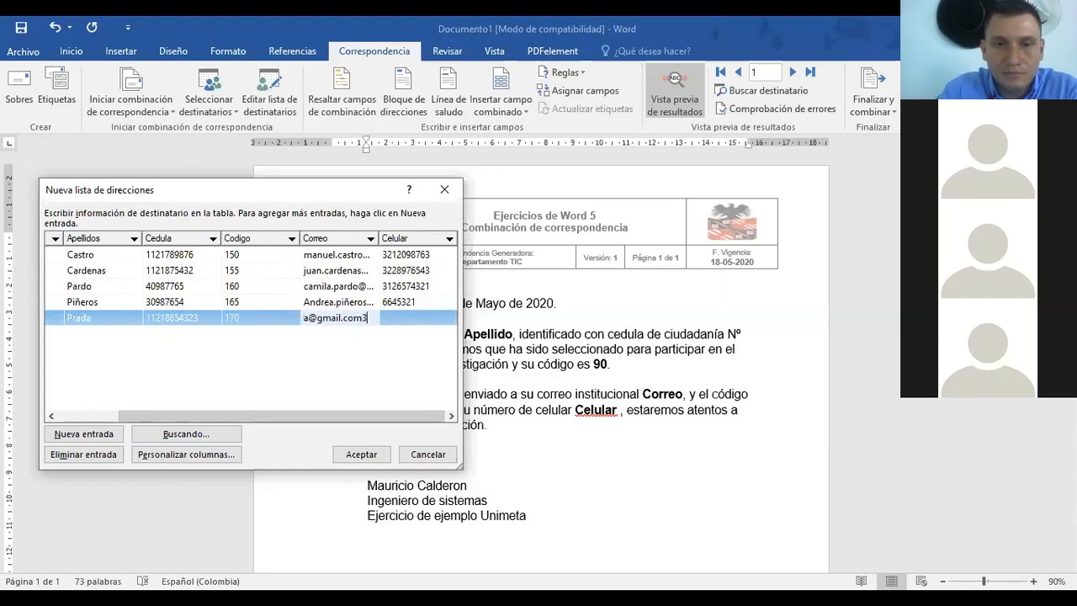
key(Tab)
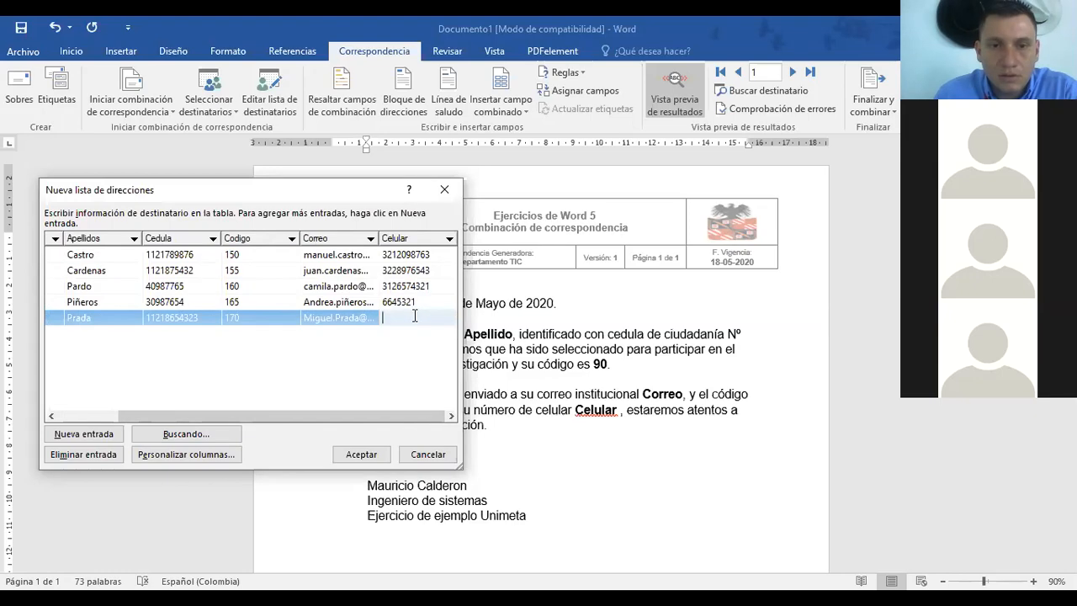
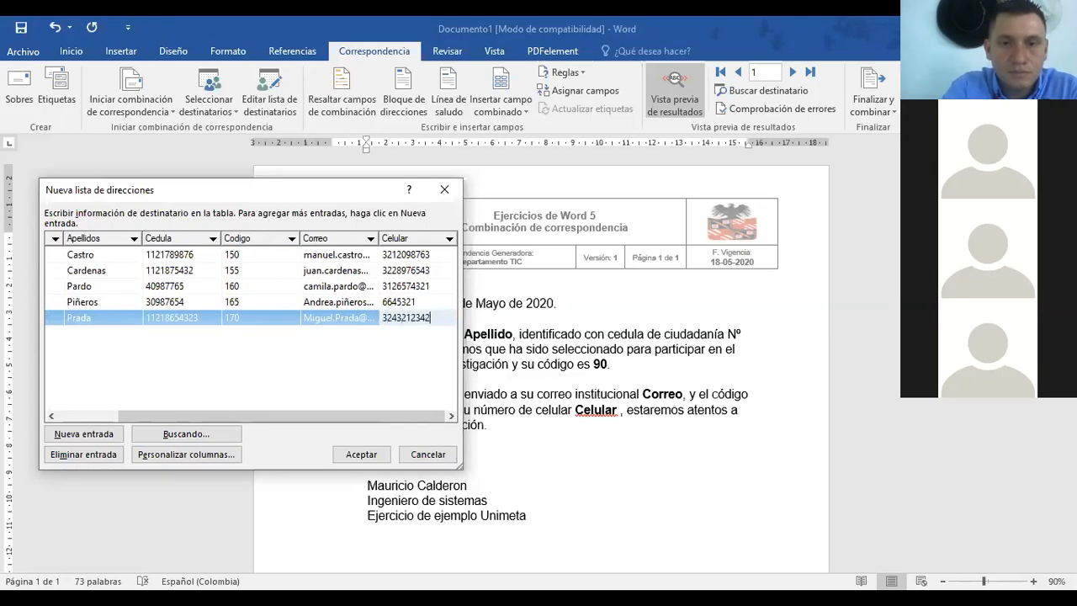
drag(347, 416, 215, 416)
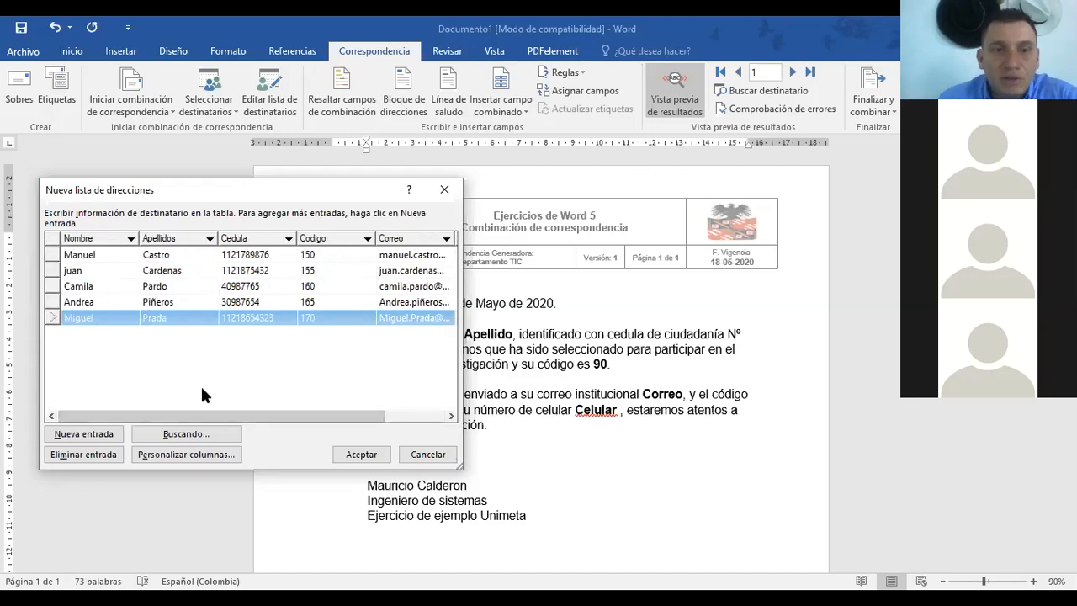
Step: Confirm the finished address list and save it under the file name 'Ejemplo'
click(359, 458)
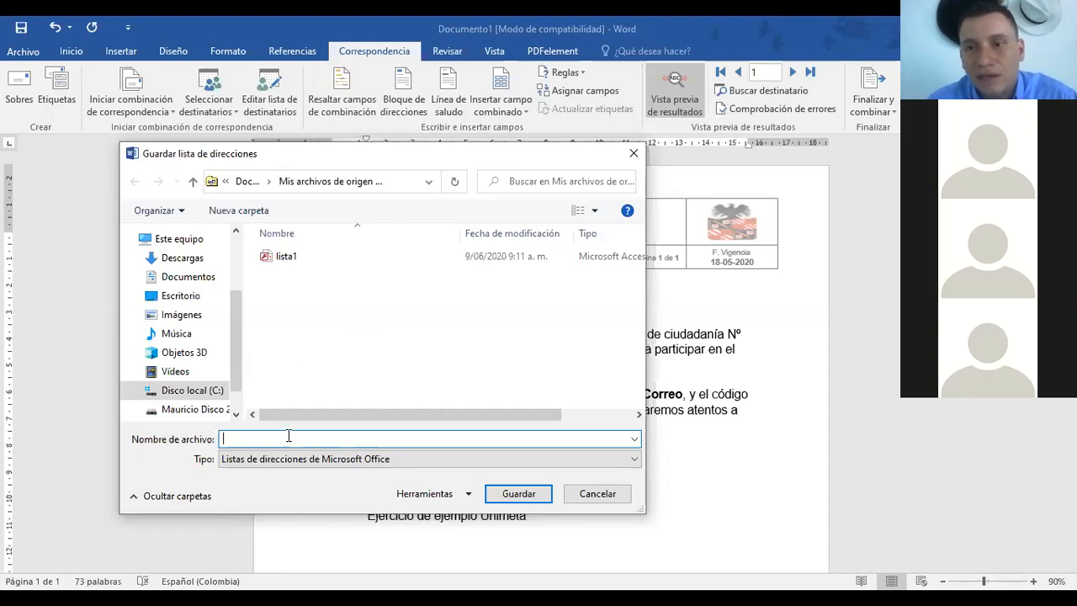
text(Ejemplo)
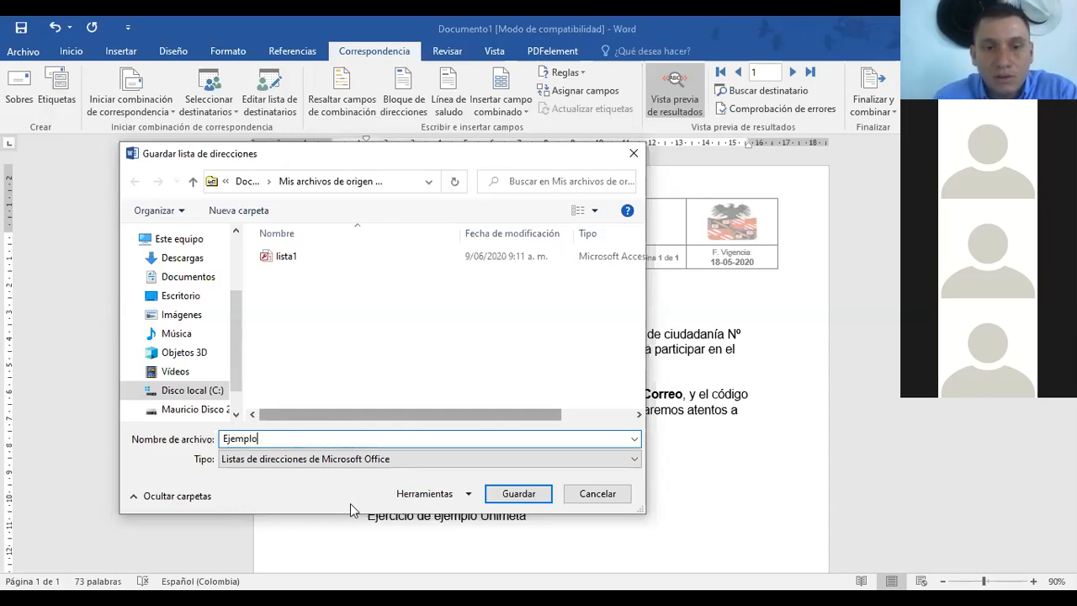
click(518, 494)
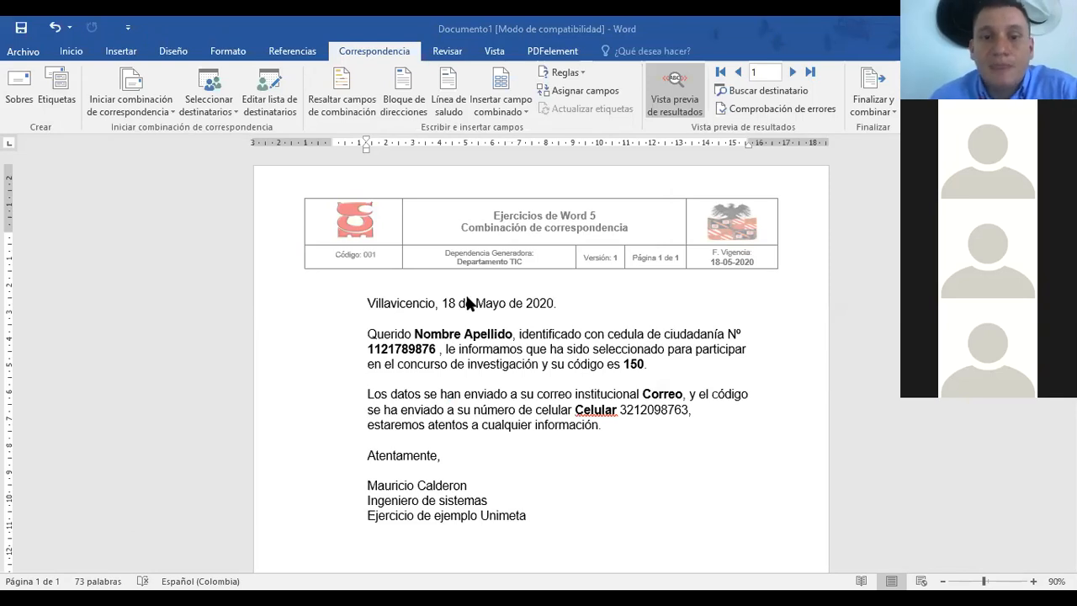
Step: Replace the Nombre, Apellido and Correo placeholders with the first-name, surname and e-mail merge fields
click(431, 333)
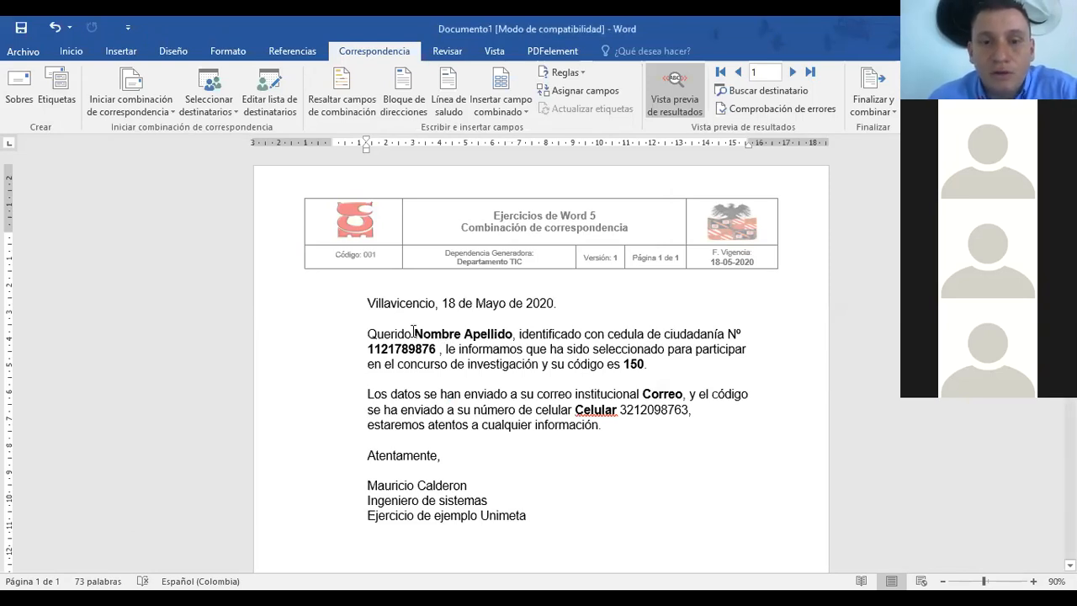
drag(431, 333, 461, 334)
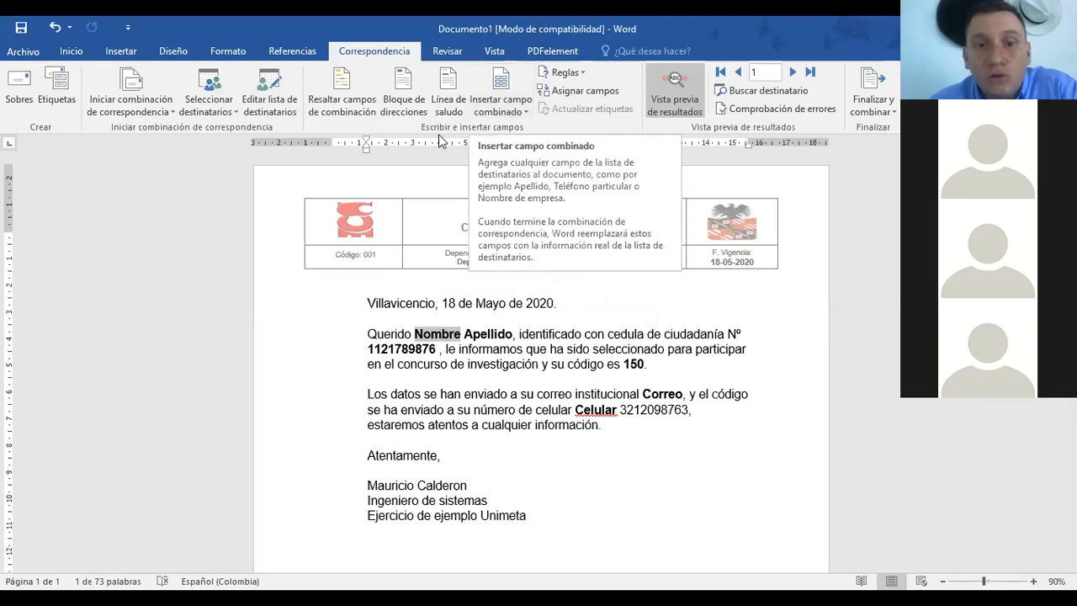
click(502, 102)
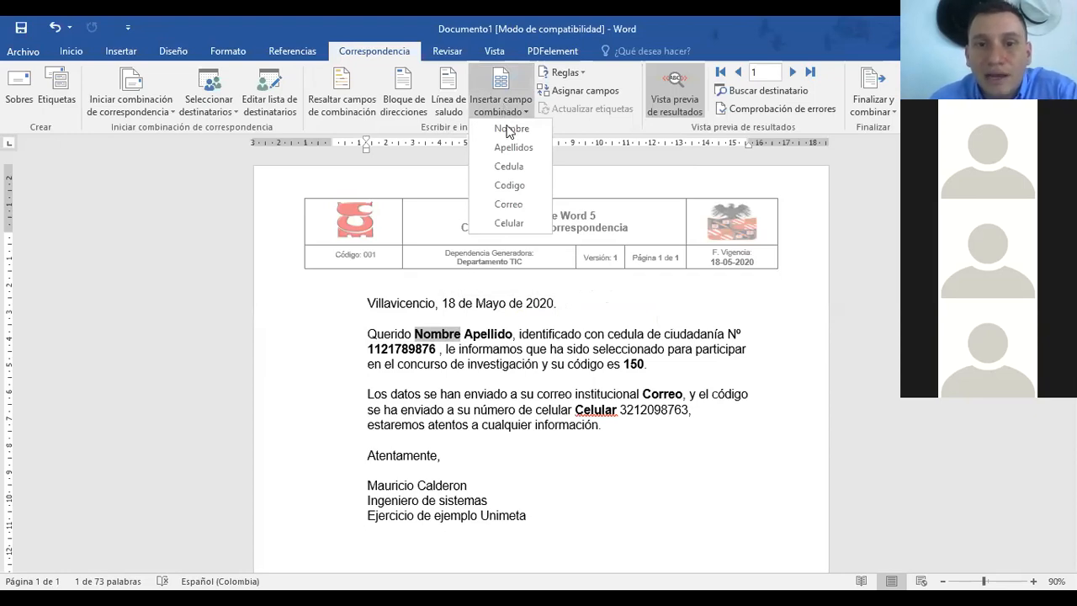
click(508, 129)
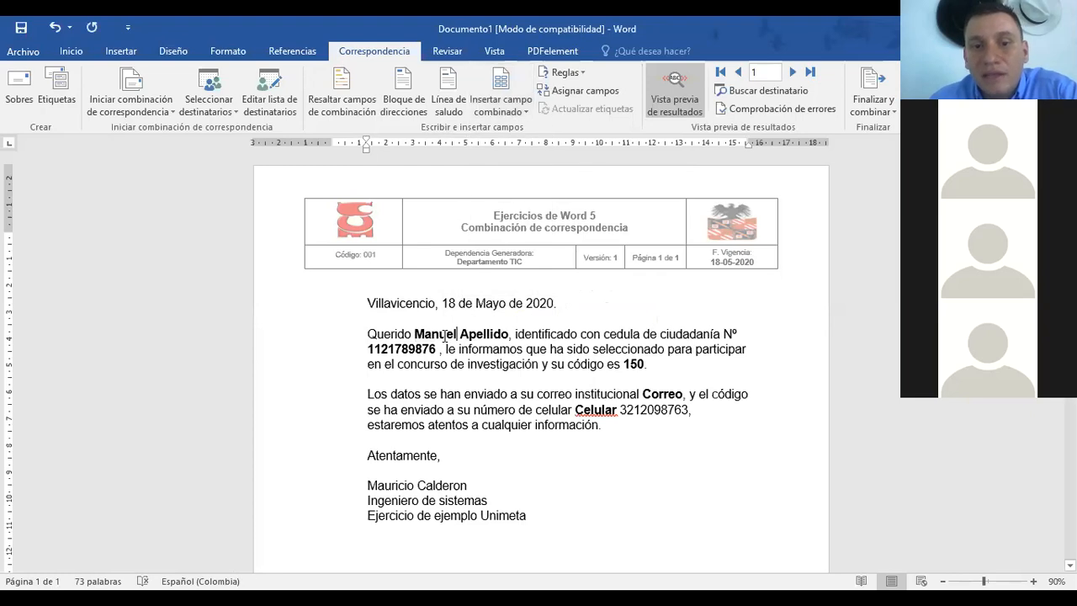
drag(461, 333, 510, 333)
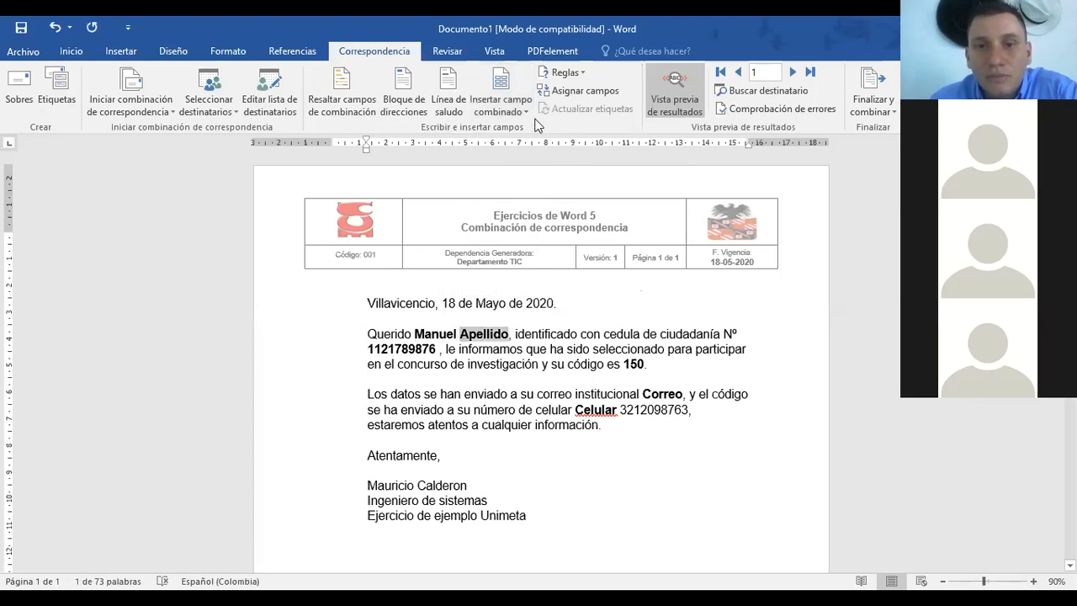
click(502, 106)
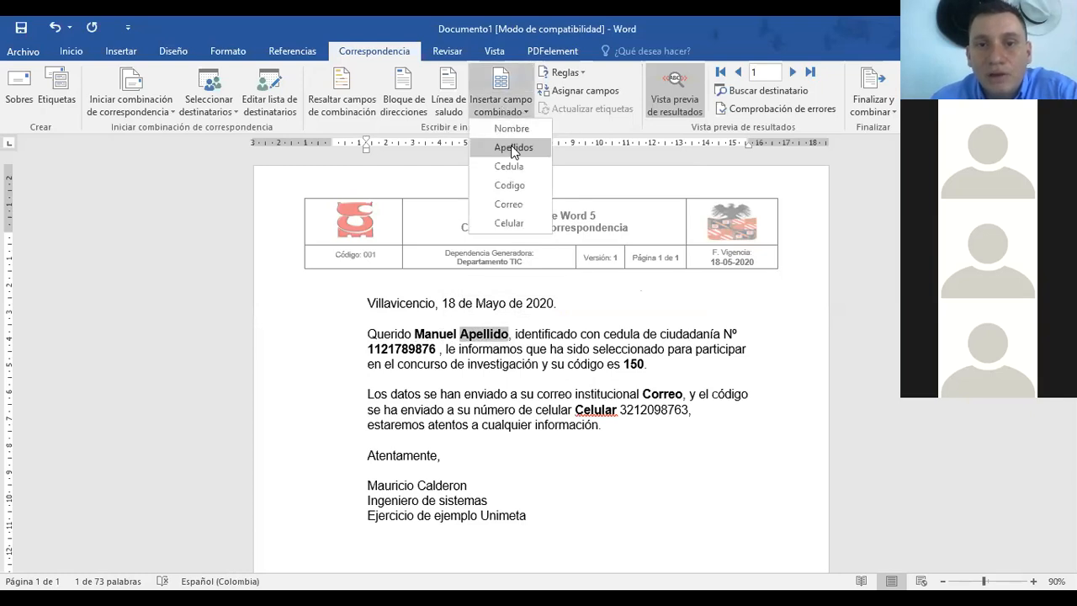
click(513, 148)
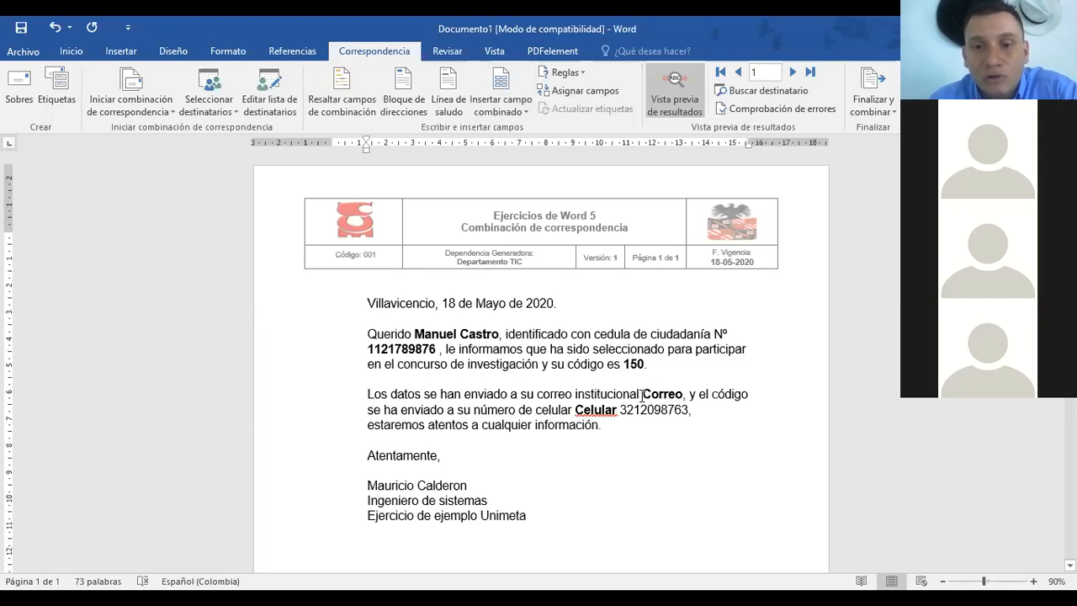
drag(641, 394, 684, 395)
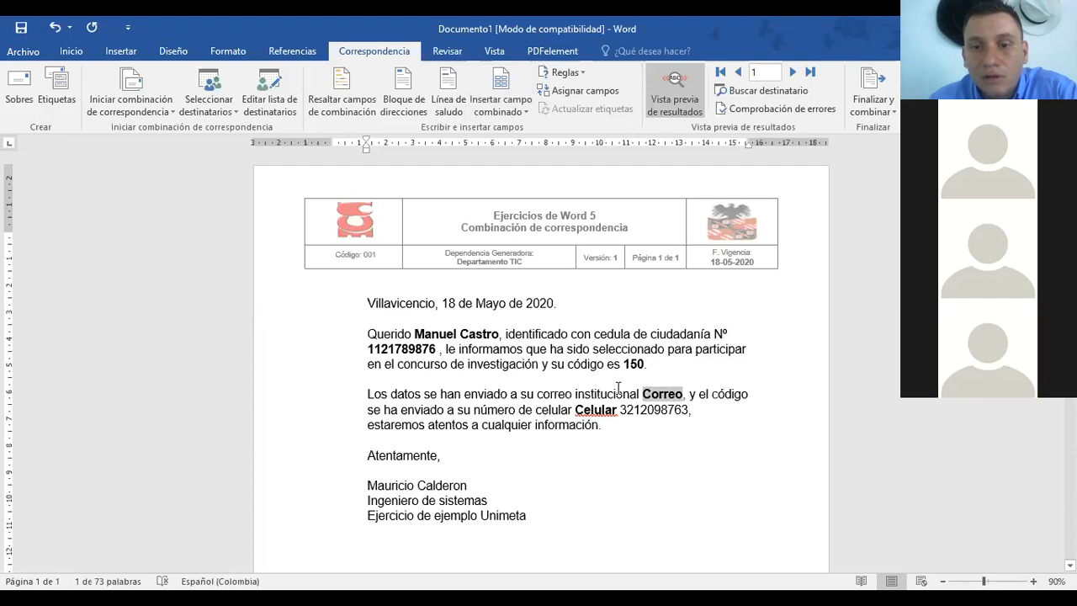
click(499, 108)
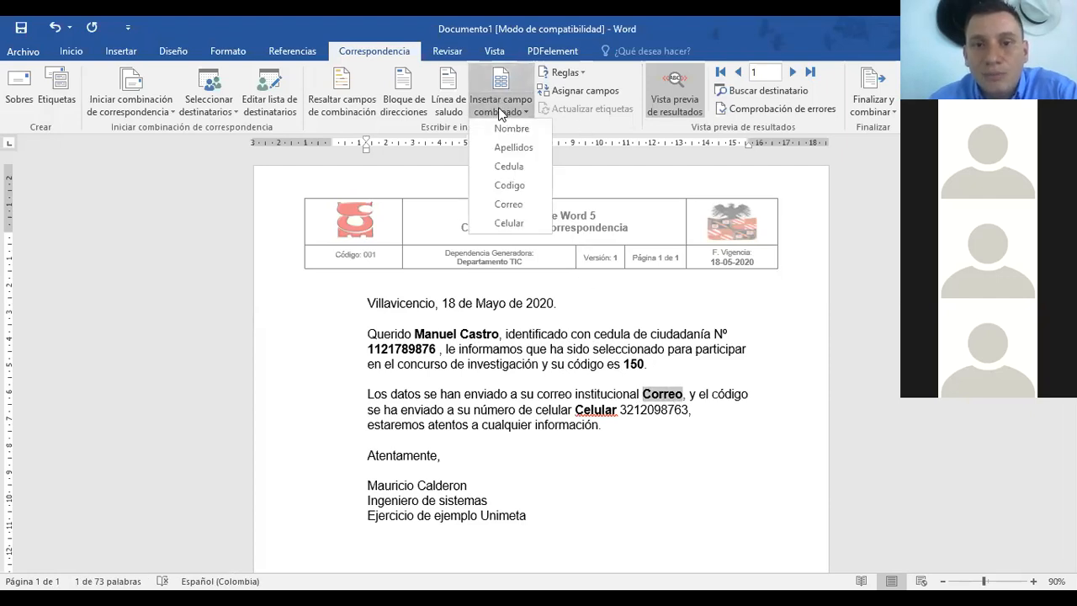
click(521, 206)
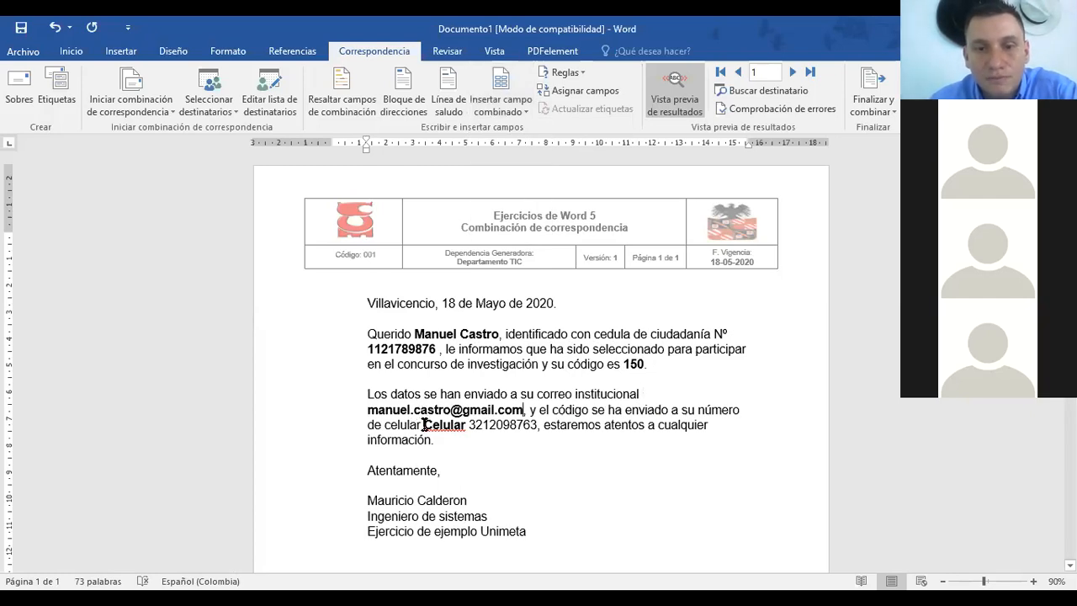
Step: Delete the leftover Celular word and the extra space before the phone field
click(521, 426)
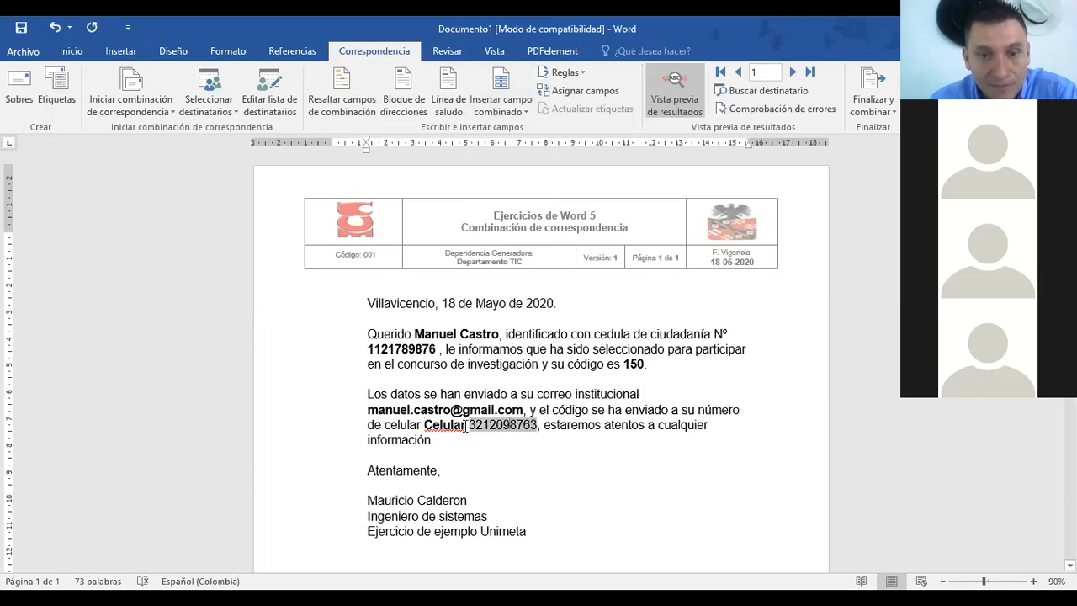
click(458, 425)
click(464, 425)
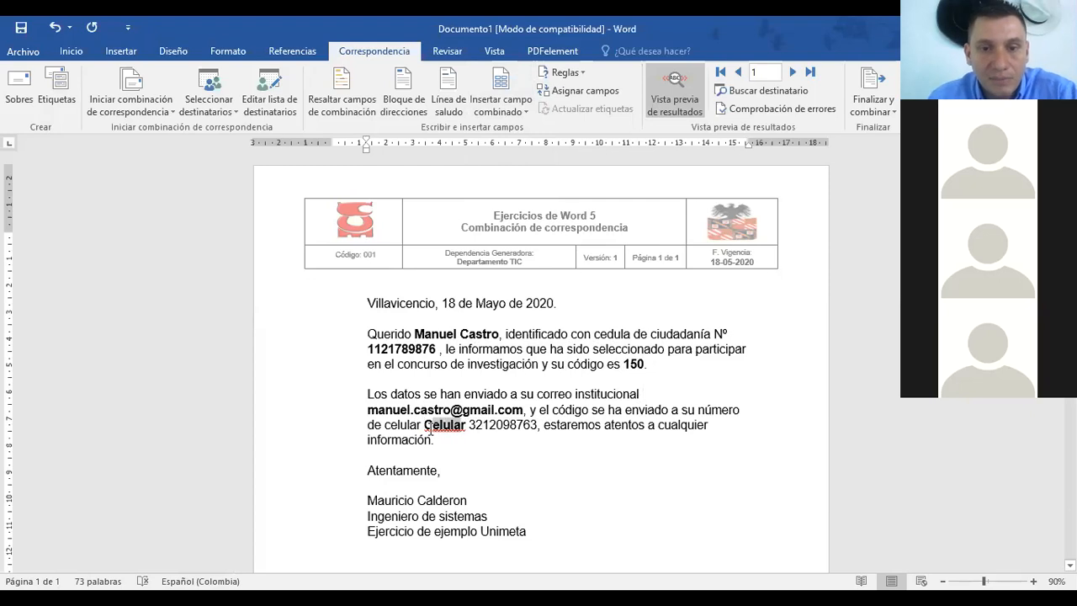
double_click(430, 425)
key(Delete)
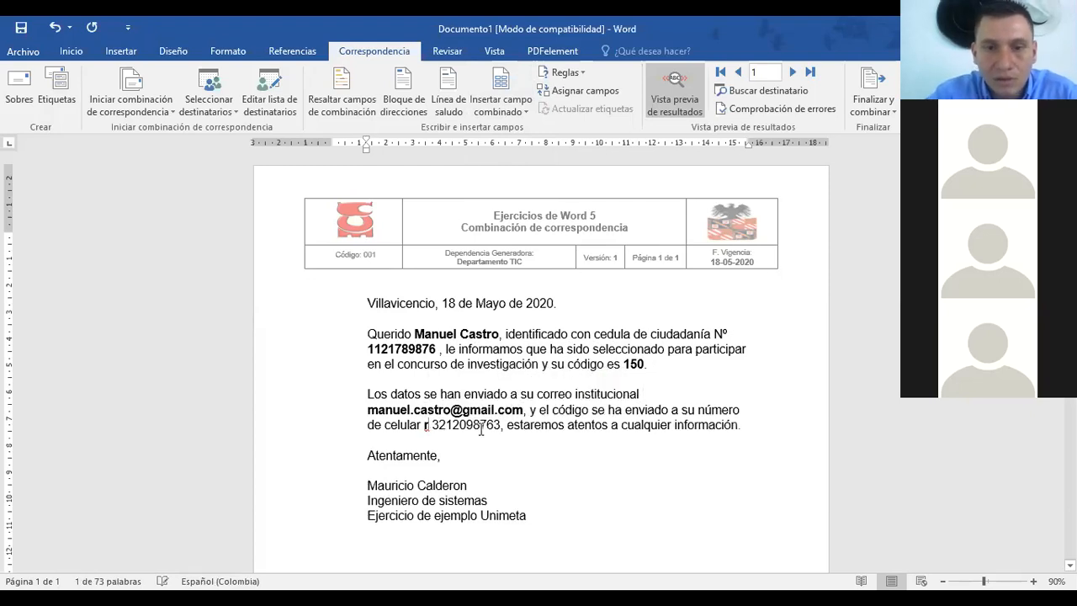
key(Delete)
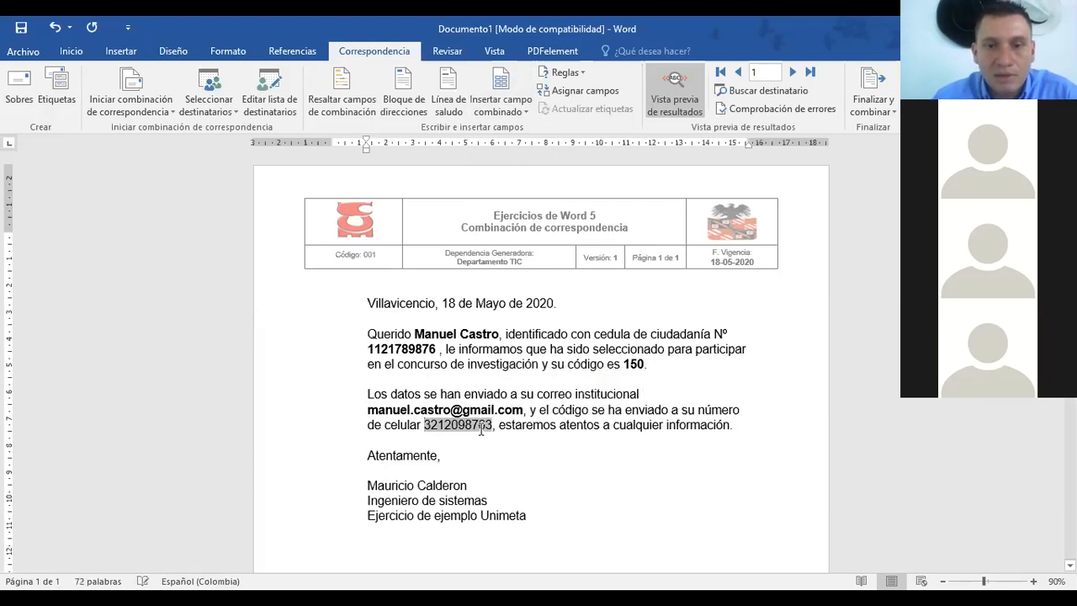
Step: Select the phone number merge field to prepare it for bold formatting
click(548, 425)
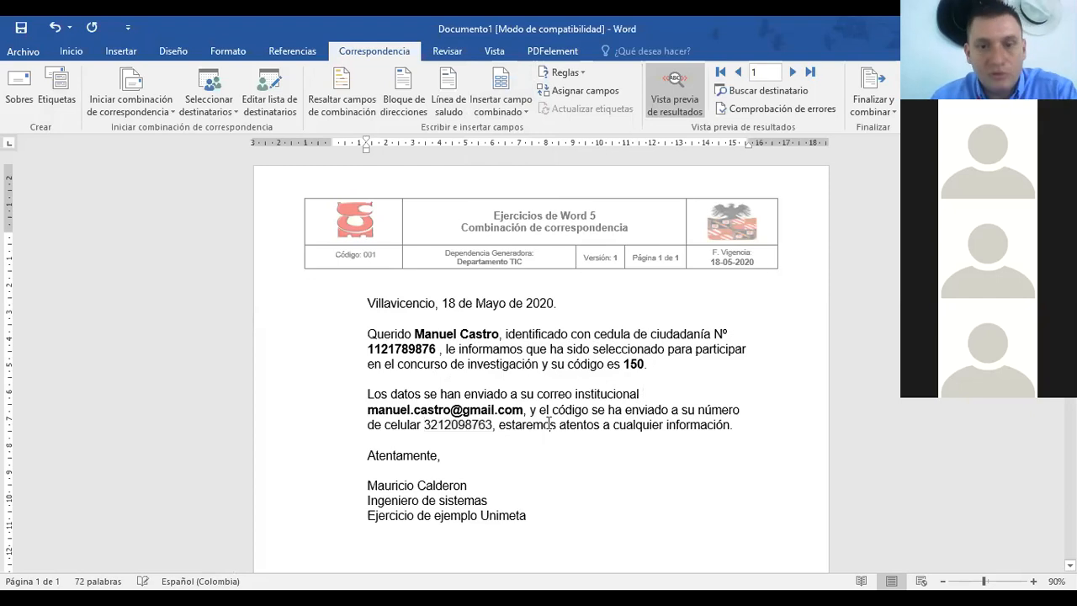
click(442, 427)
drag(442, 426, 492, 425)
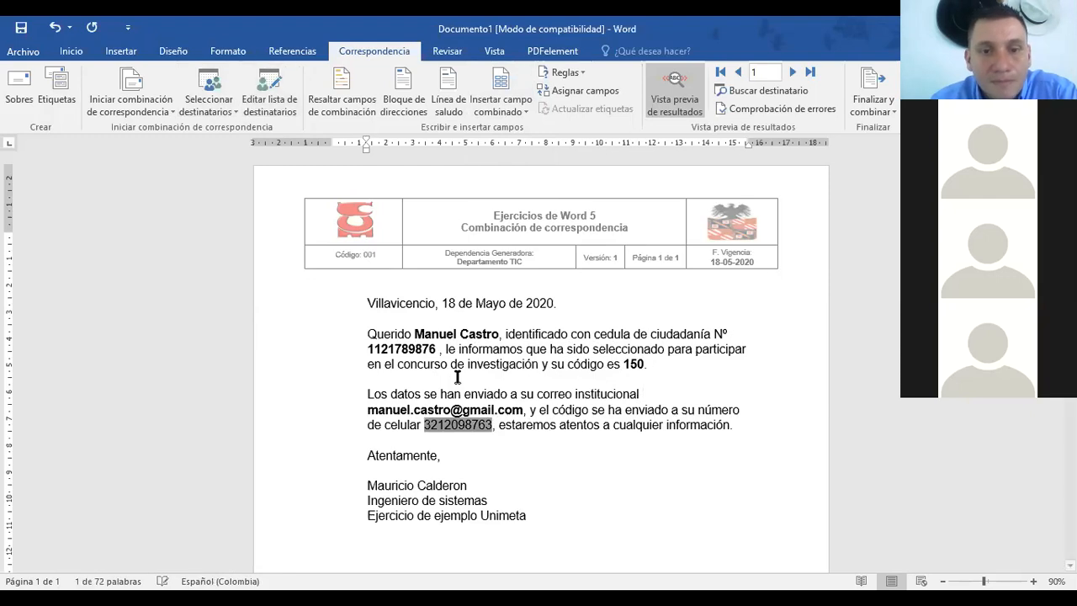
Step: Advance the merge preview two records to show the third recipient's letter with code 160
click(524, 464)
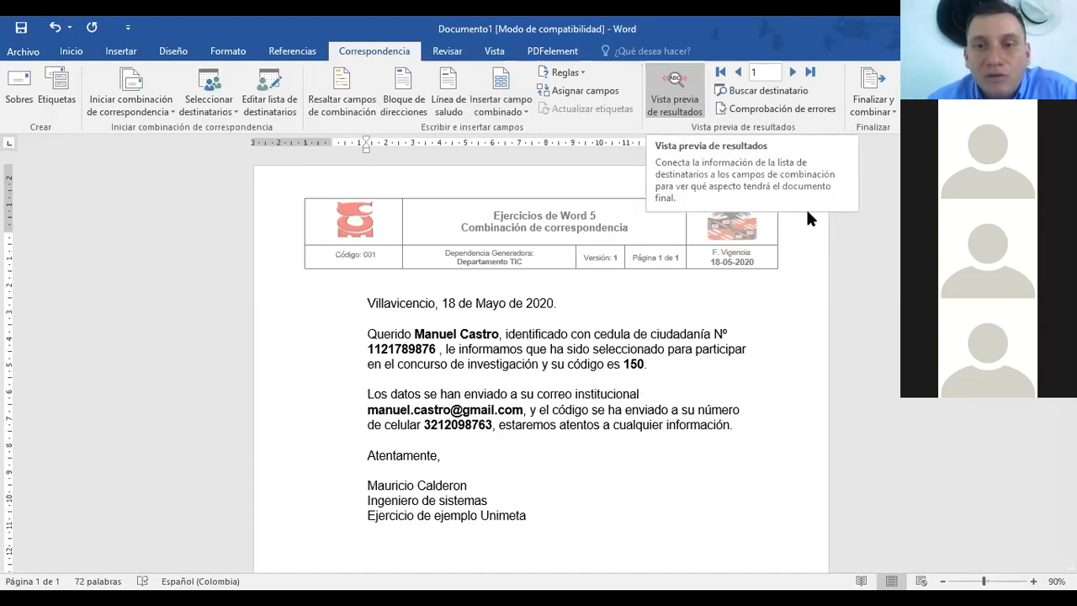
click(792, 72)
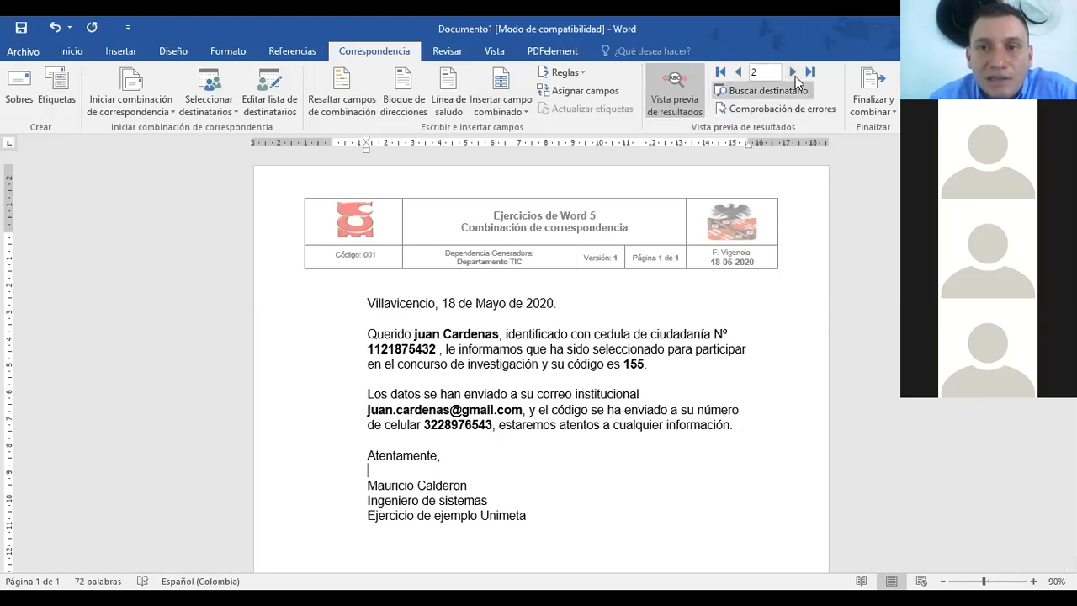
click(791, 72)
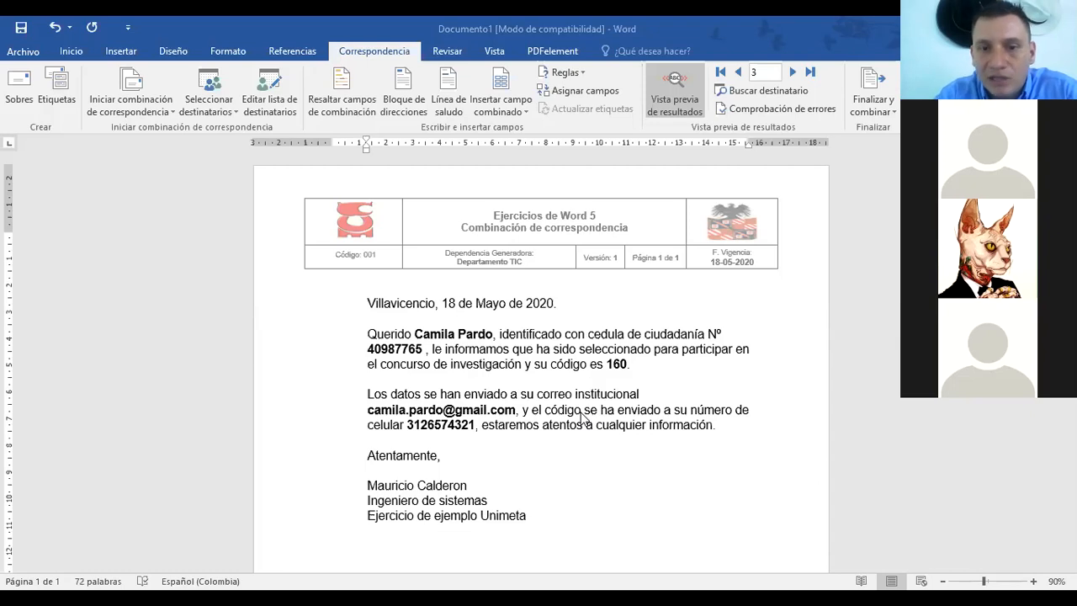
scroll(528, 450, down, 7)
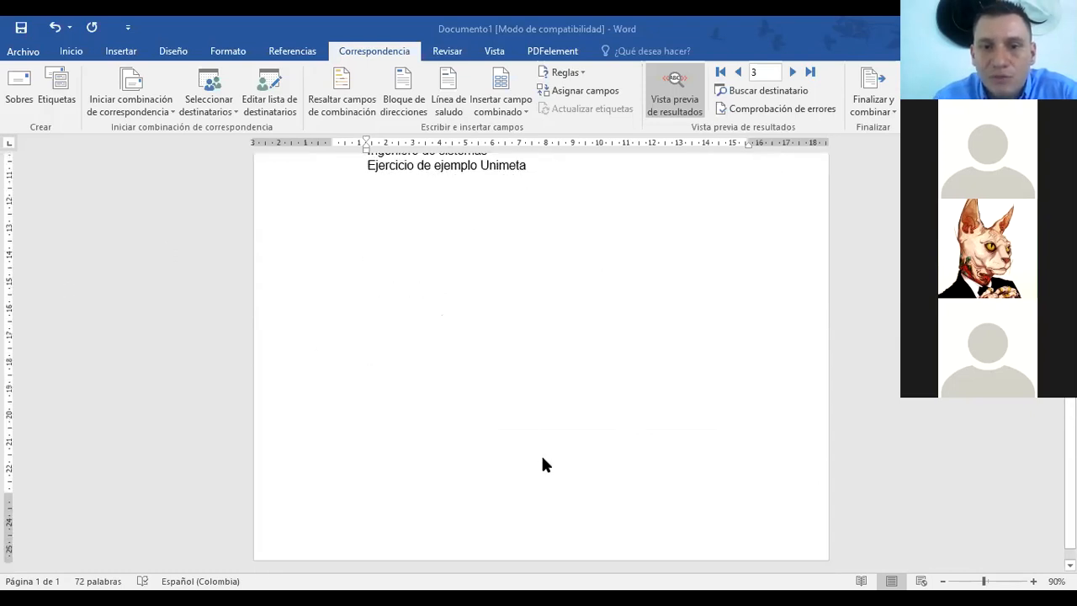
scroll(566, 457, up, 7)
scroll(580, 445, down, 2)
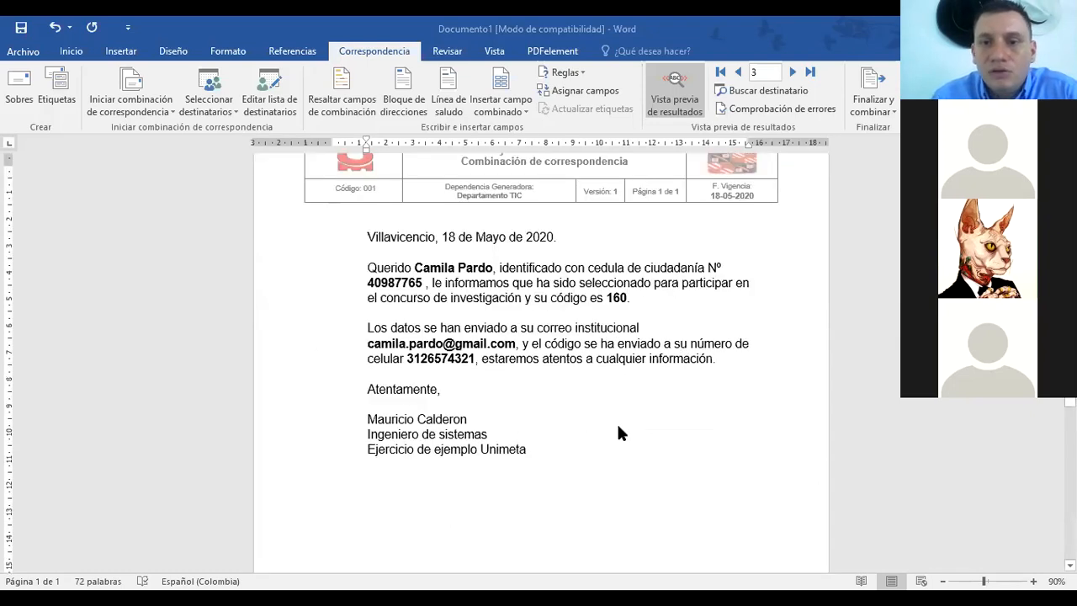
scroll(620, 433, up, 2)
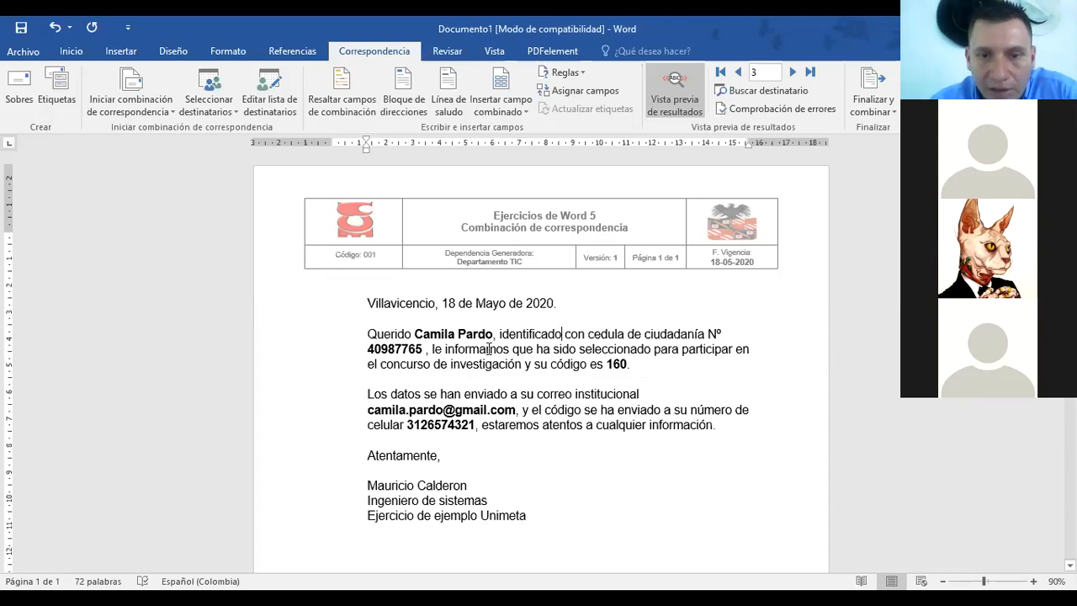
scroll(544, 401, down, 2)
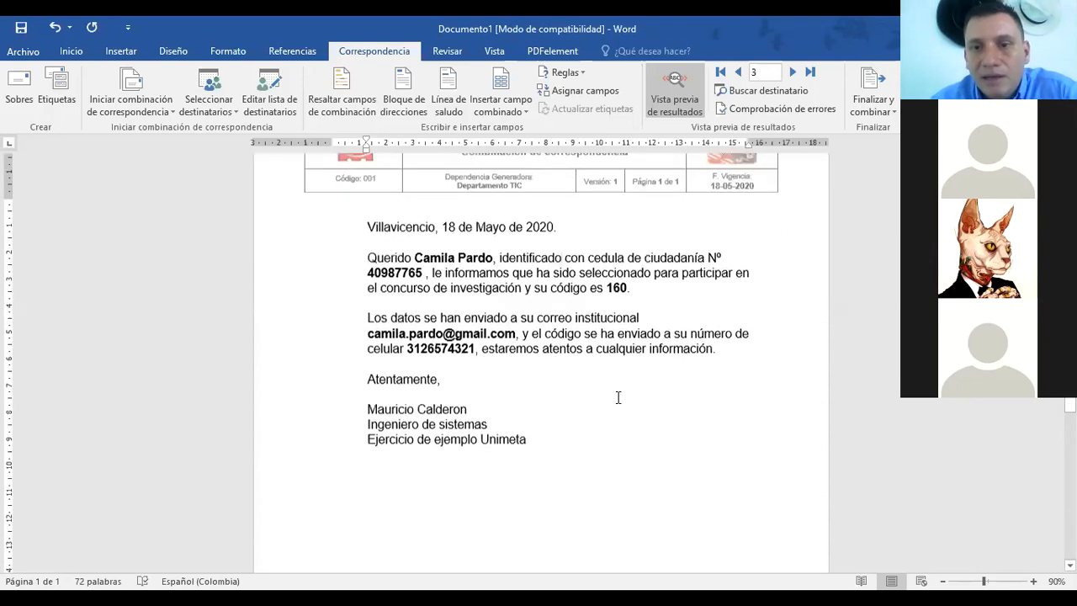
scroll(617, 397, up, 1)
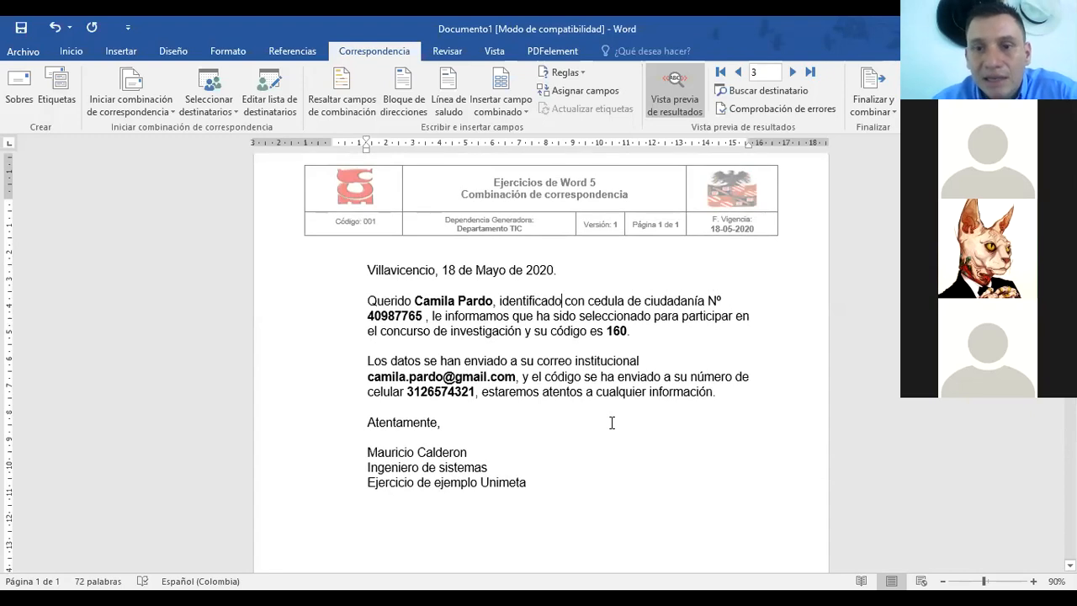
scroll(633, 344, down, 1)
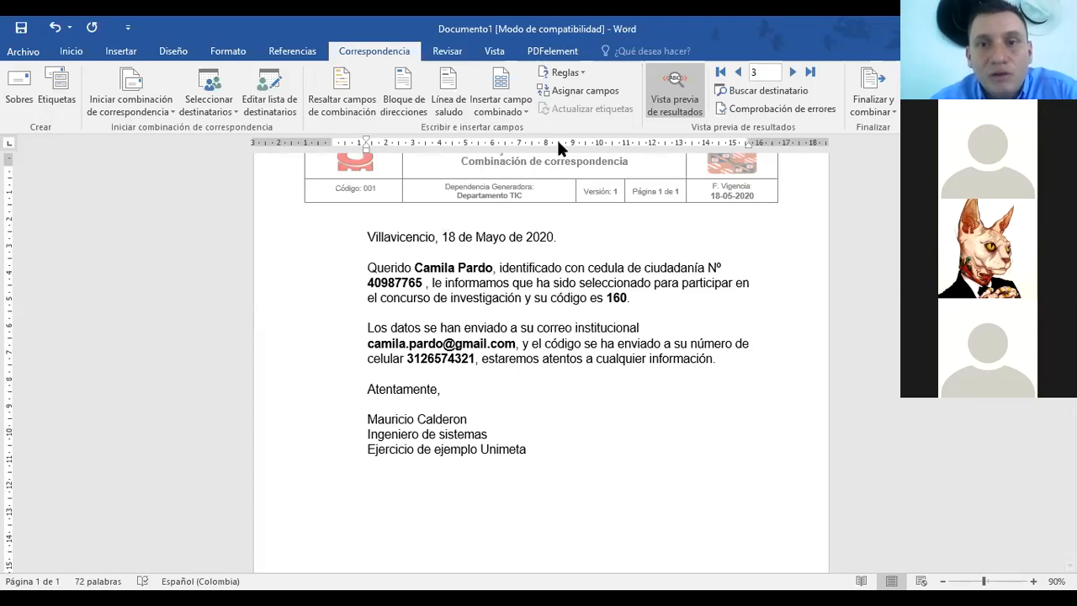
Step: In Editar lista de destinatarios, toggle Castro off and back on, view the Correo and Celular columns, and close
click(281, 105)
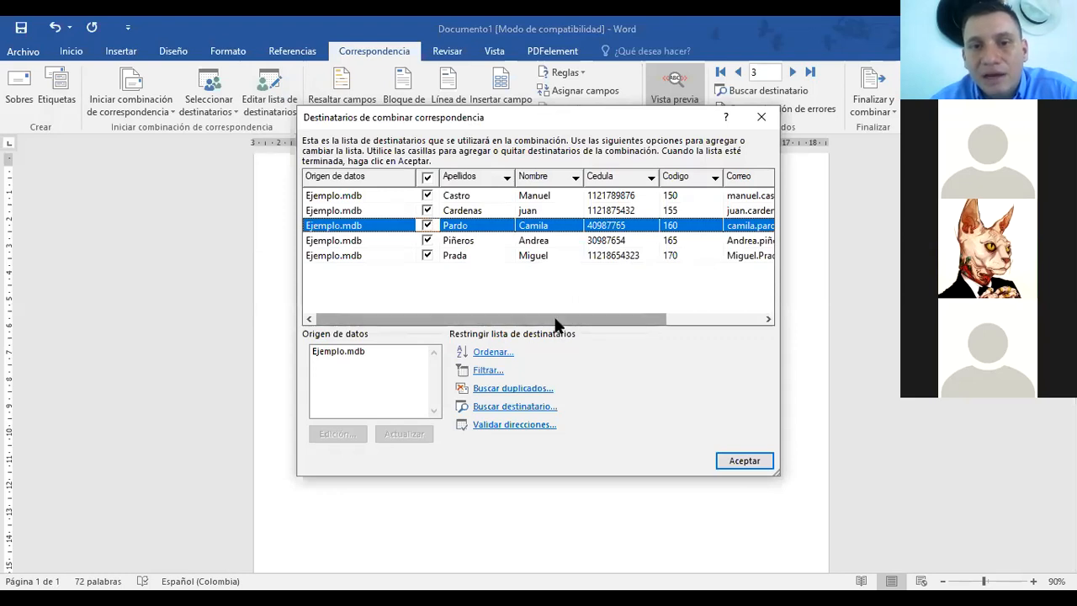
click(427, 195)
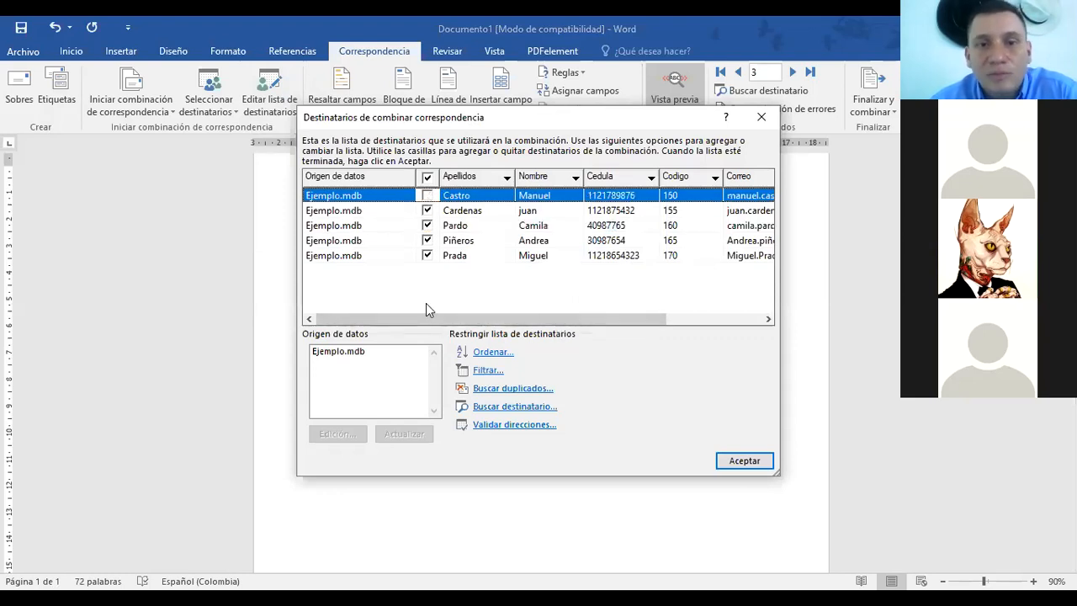
click(427, 195)
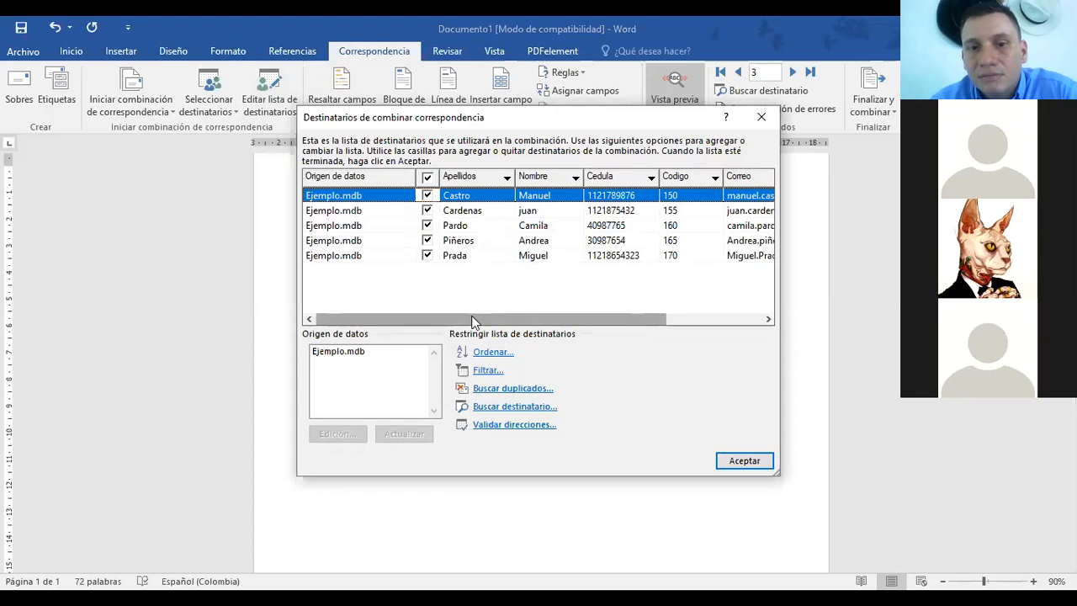
drag(474, 320, 572, 320)
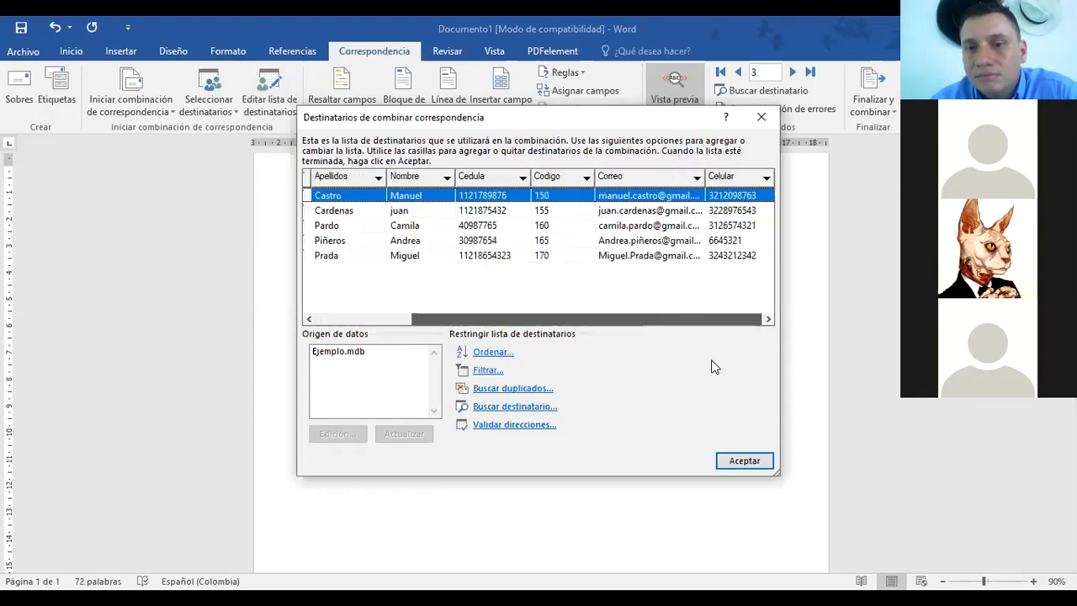
click(766, 127)
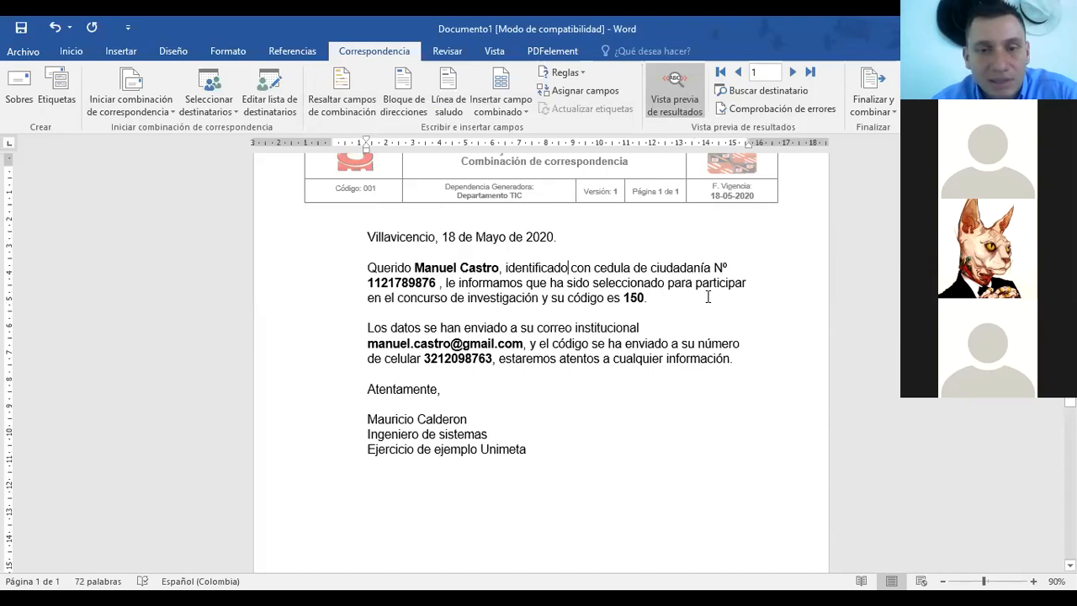
Step: Merge all records into a new document via Finalizar y combinar > Editar documentos individuales
click(882, 110)
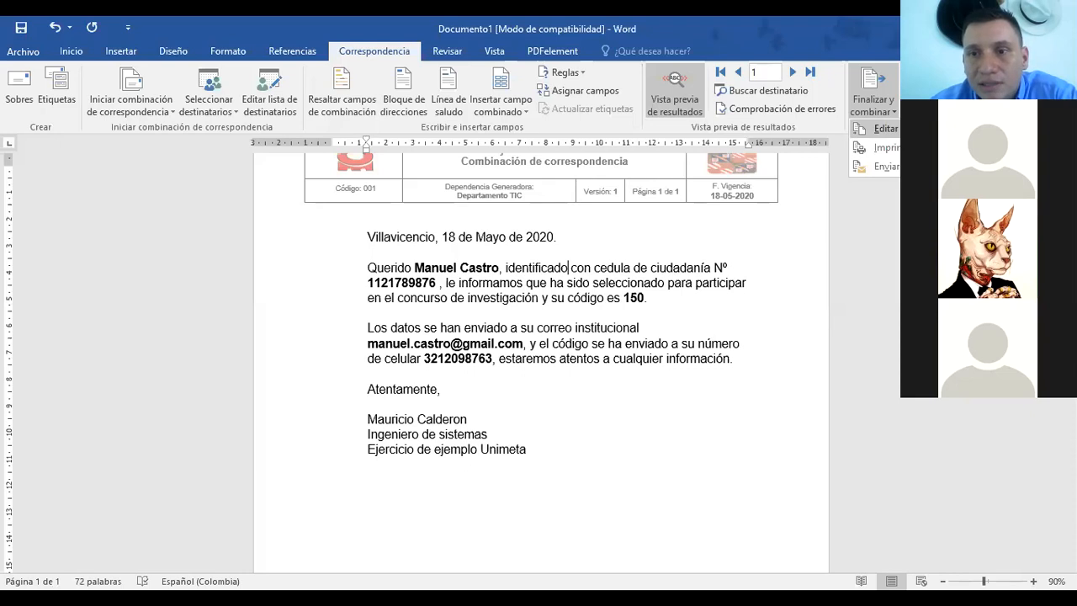
click(885, 128)
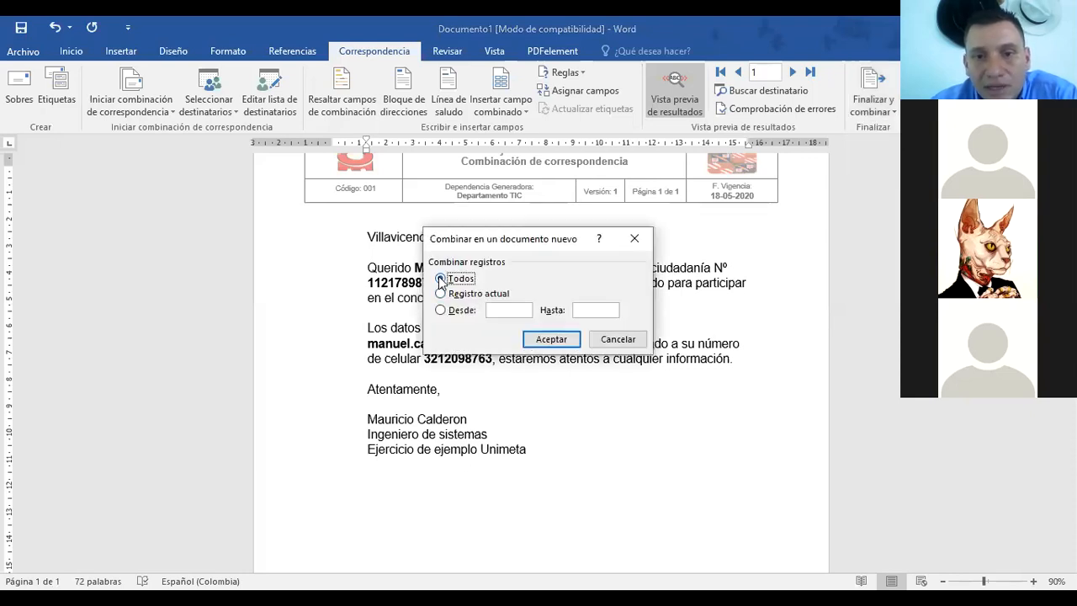
click(550, 339)
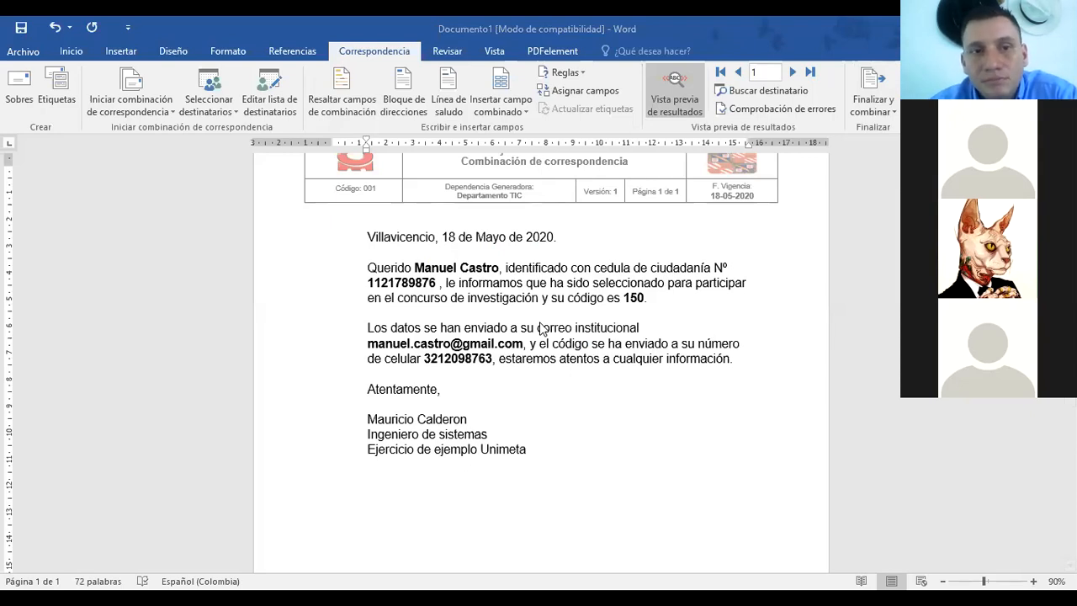
Step: Use the existing Ejemplo database file as the recipient list
click(208, 104)
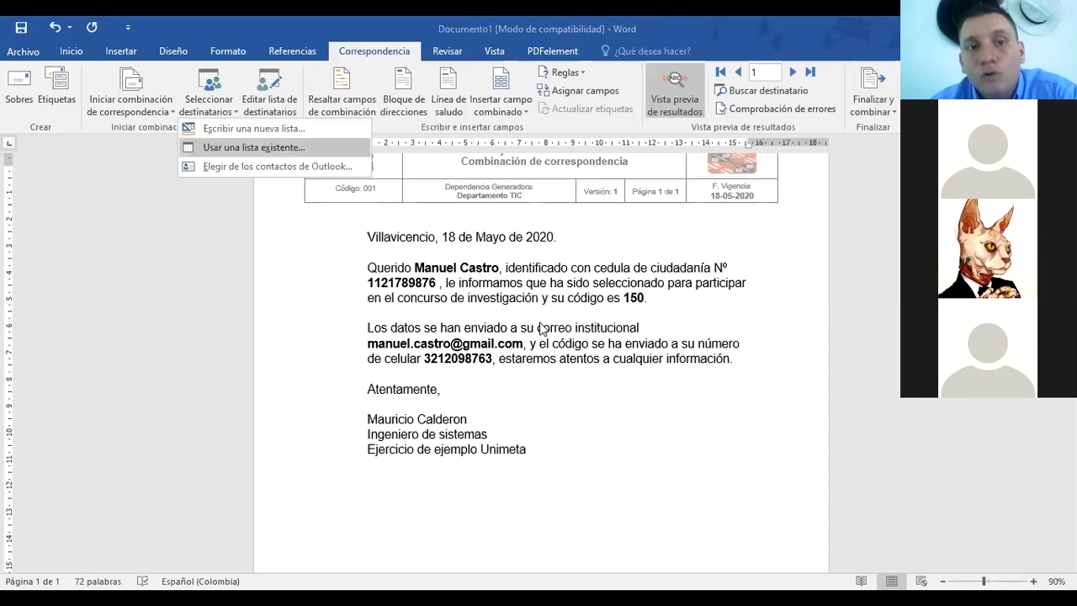
click(253, 147)
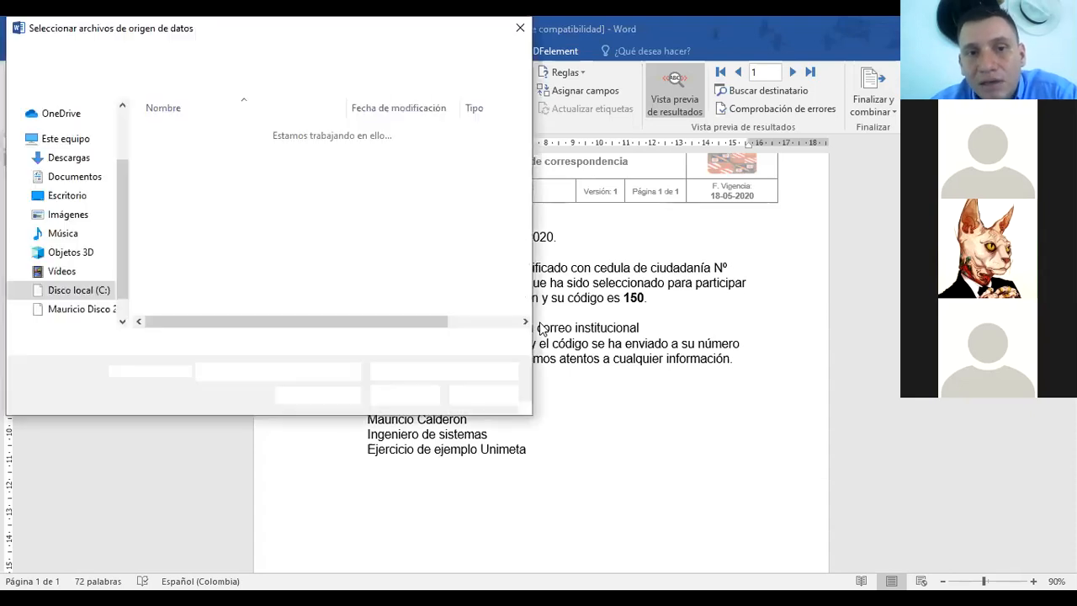
click(179, 164)
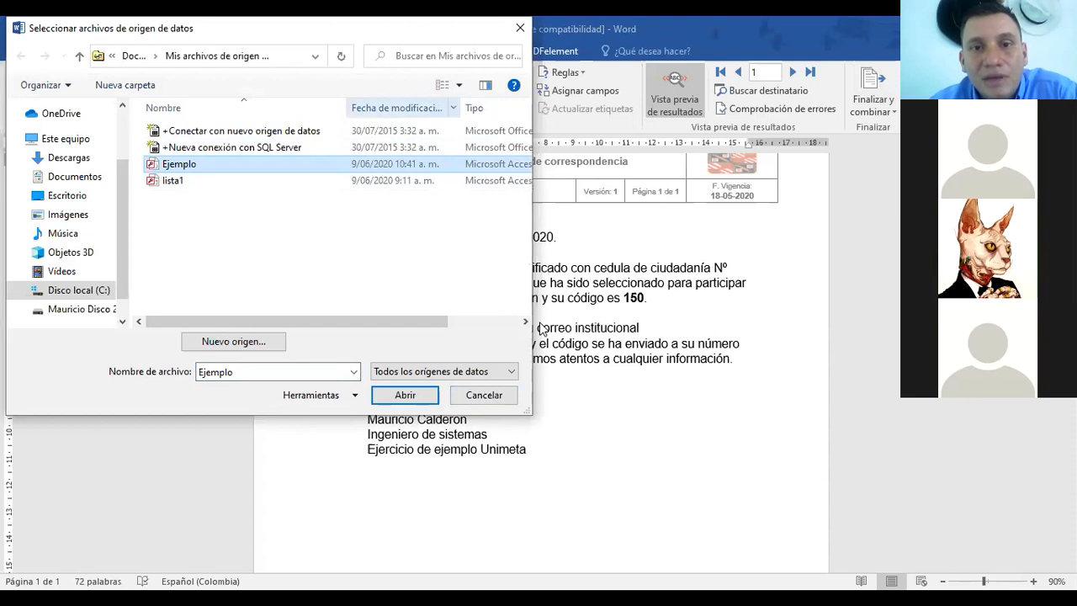
drag(379, 321, 453, 321)
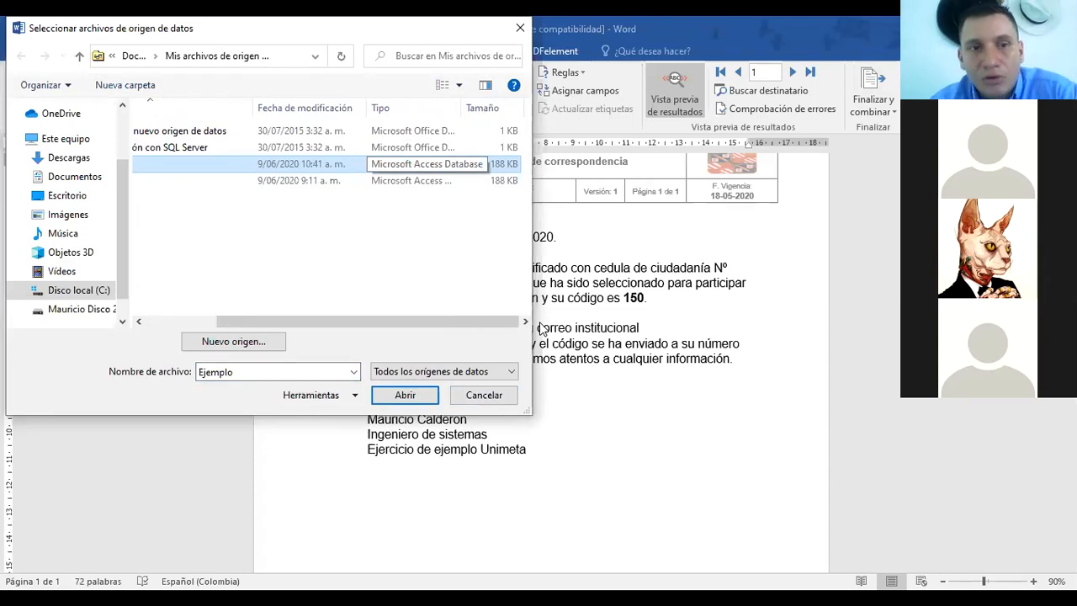
drag(368, 322, 295, 321)
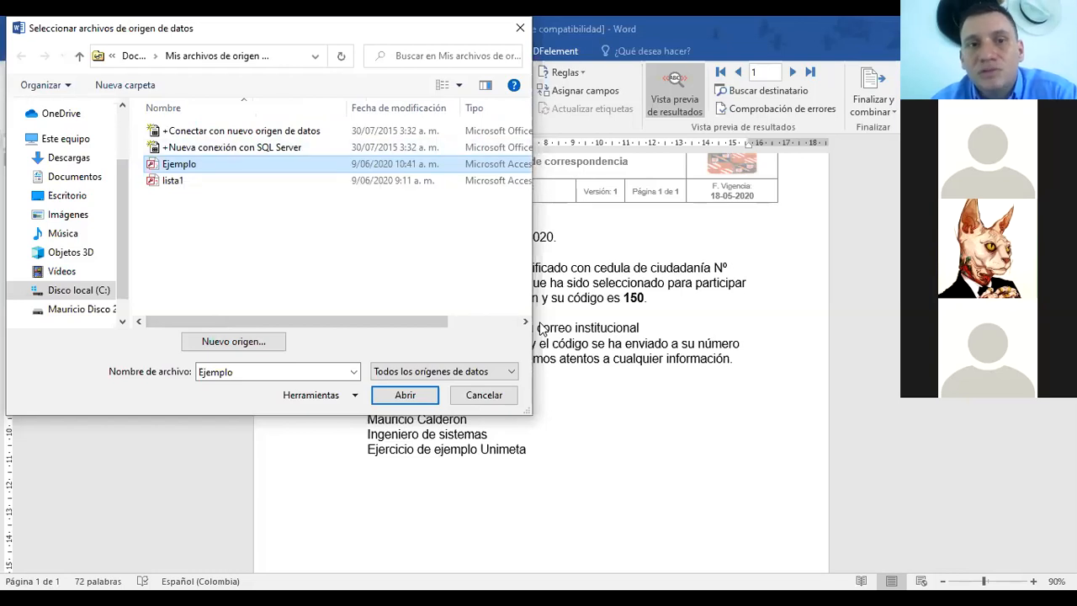
drag(362, 29, 370, 90)
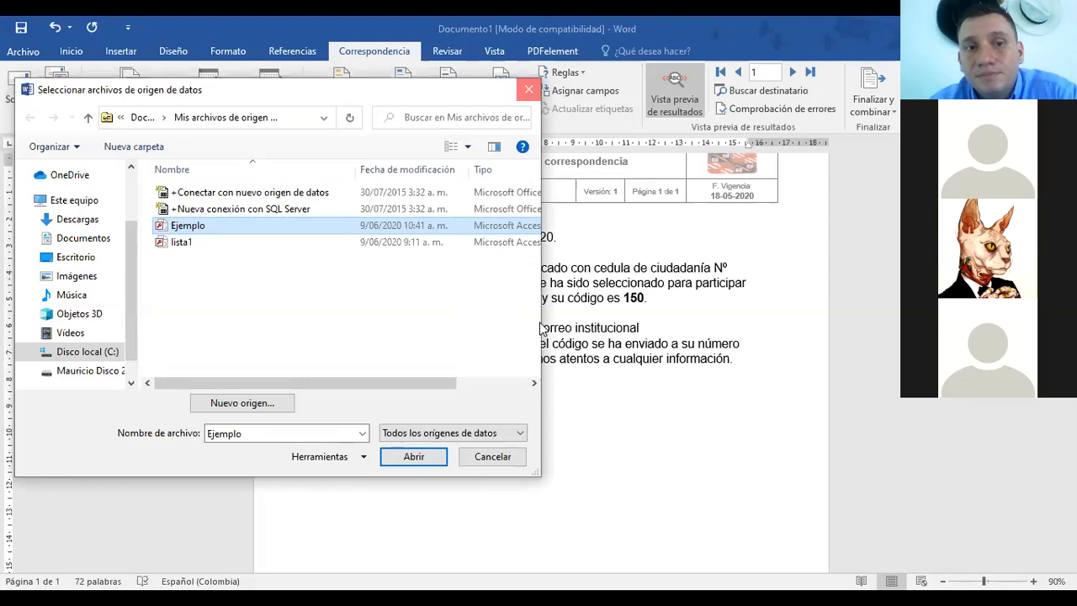
key(Return)
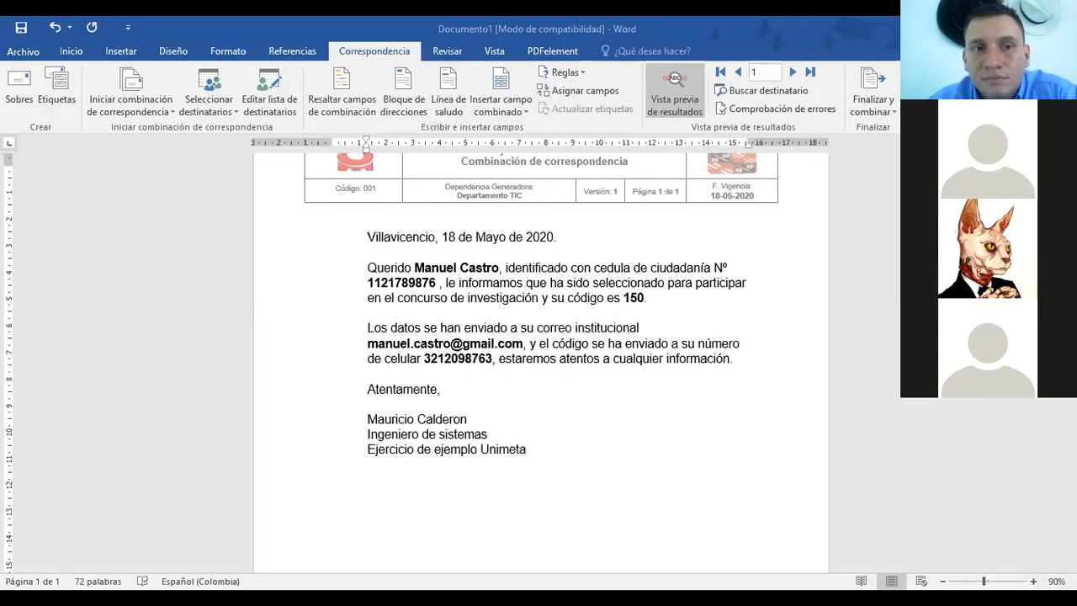
click(208, 101)
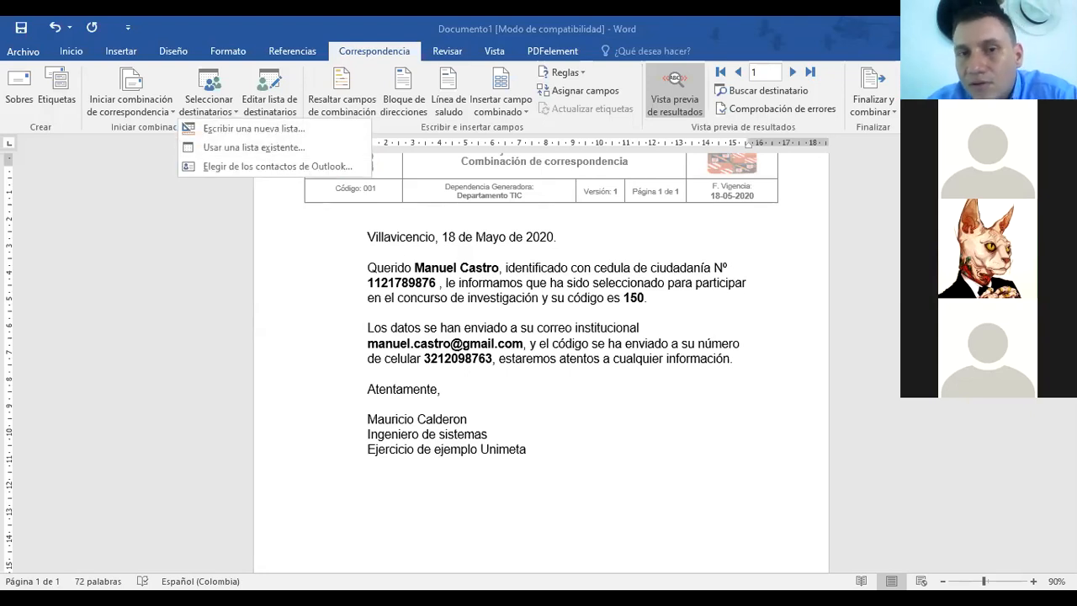
key(Escape)
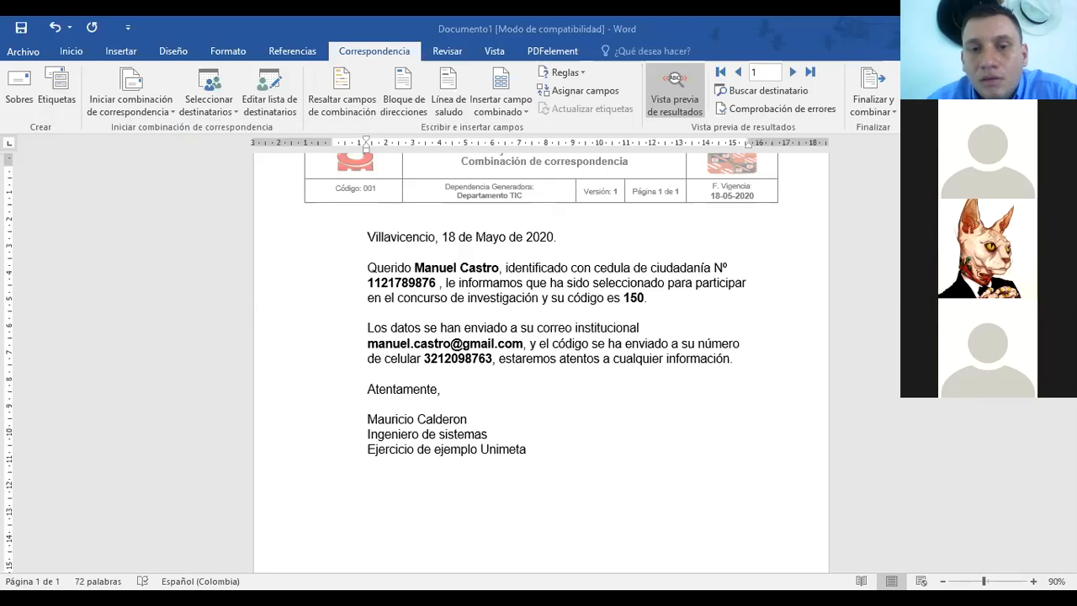
double_click(478, 343)
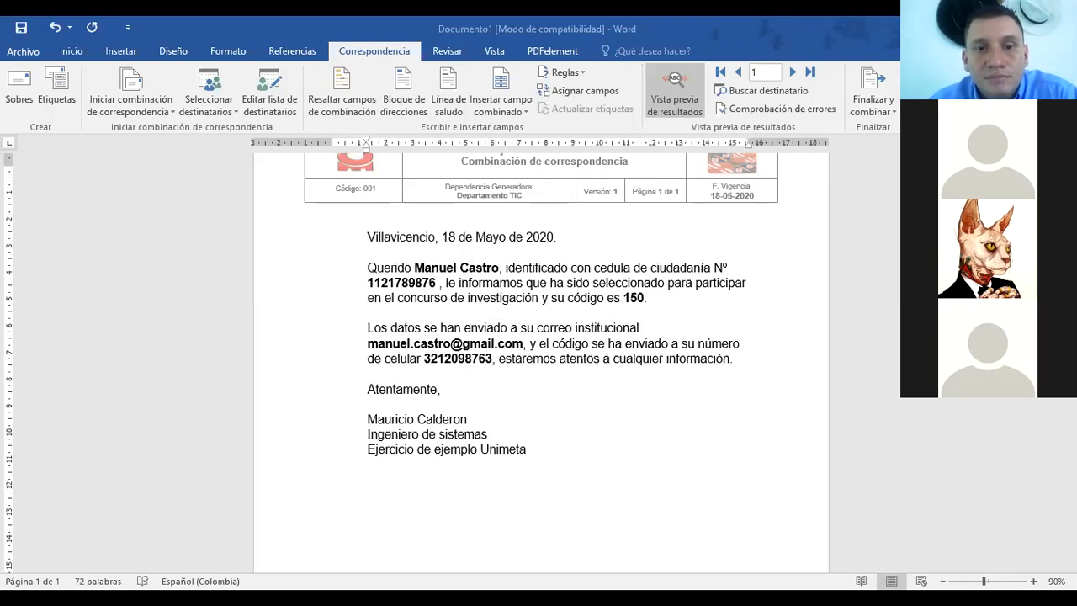
click(131, 104)
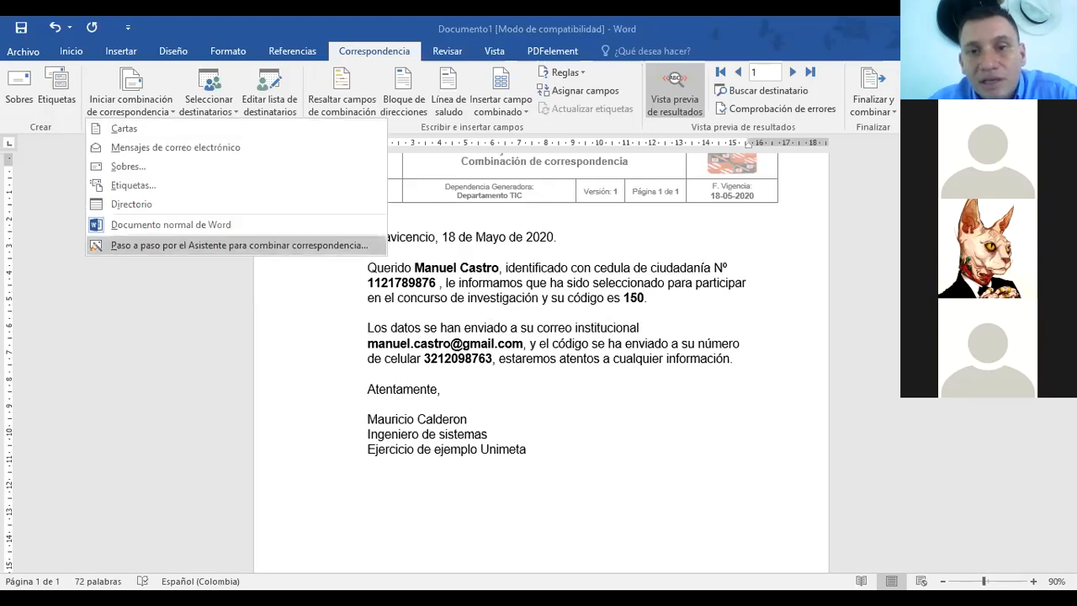
click(238, 245)
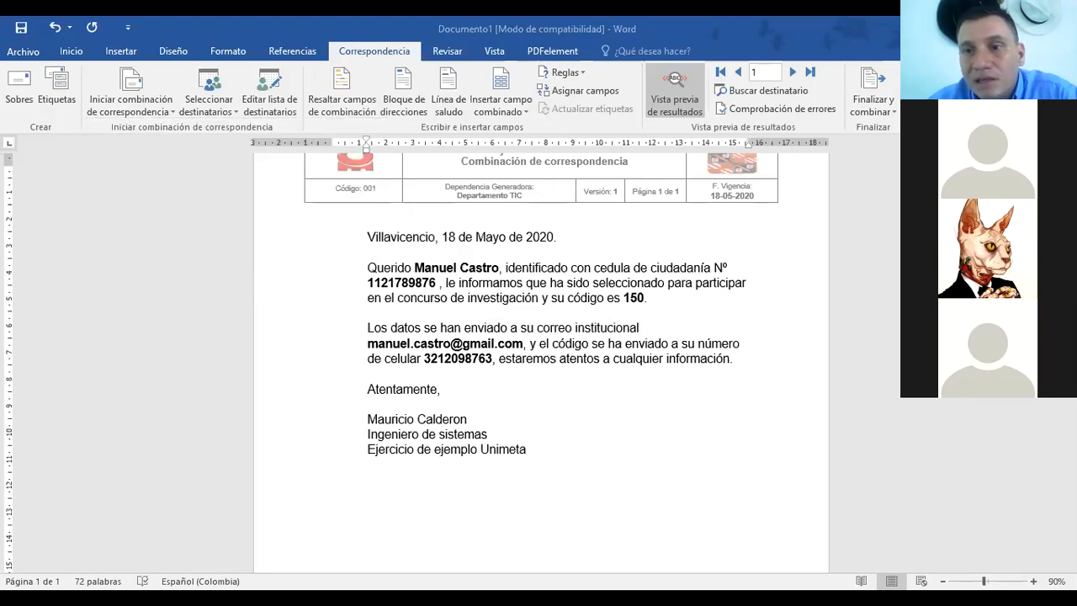
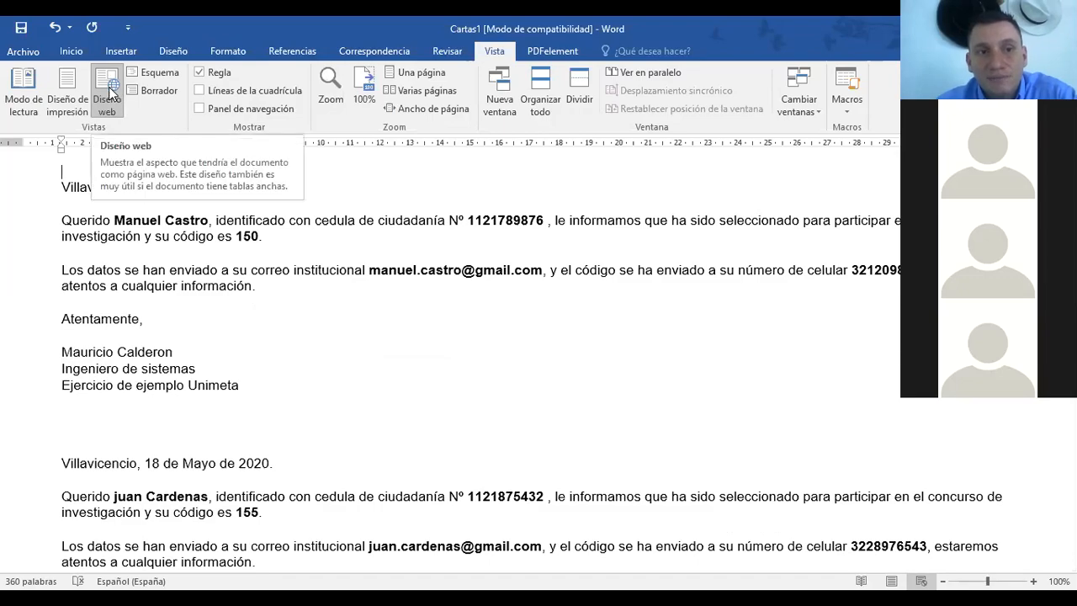
Step: Switch the merged letters from Web Layout to Print Layout, then into Read Mode
click(72, 89)
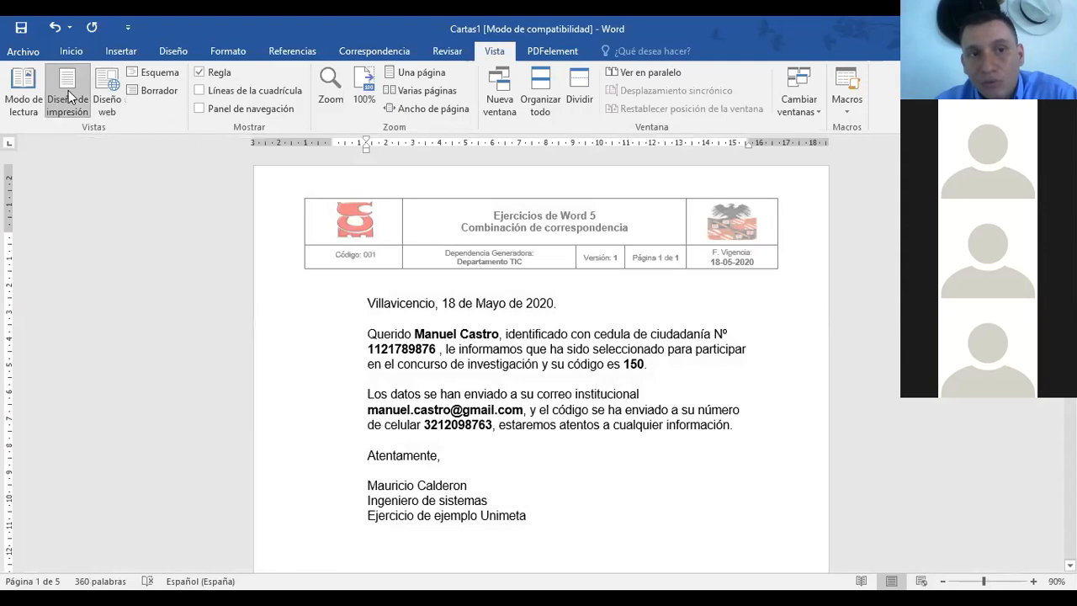
click(15, 88)
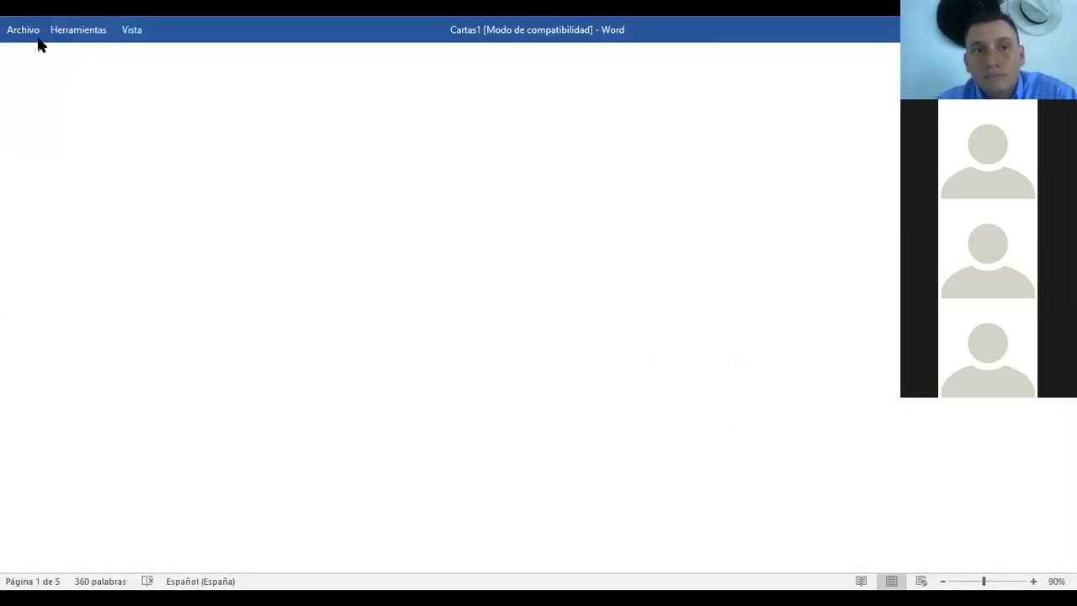
scroll(561, 307, down, 8)
scroll(561, 307, up, 8)
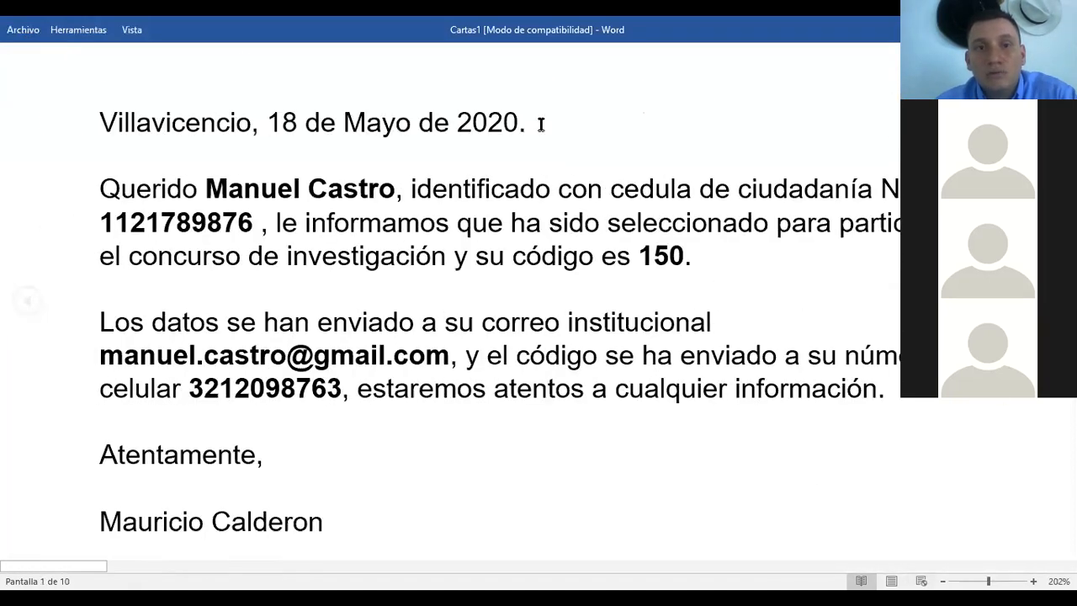
key(Escape)
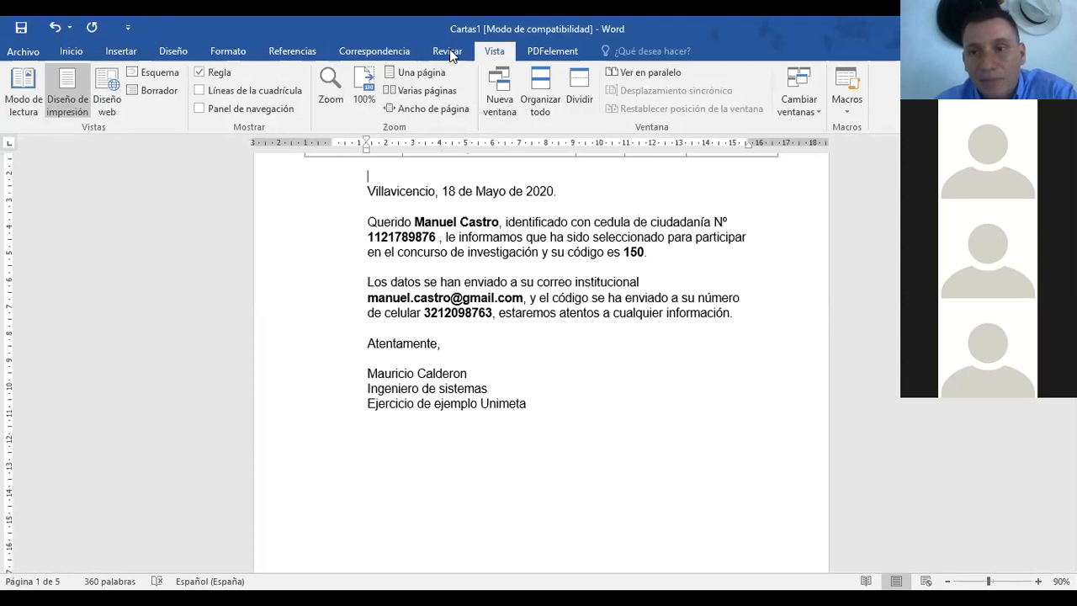
Step: Switch the letters to Web Layout, then to Outline view, and close Outline view
click(106, 110)
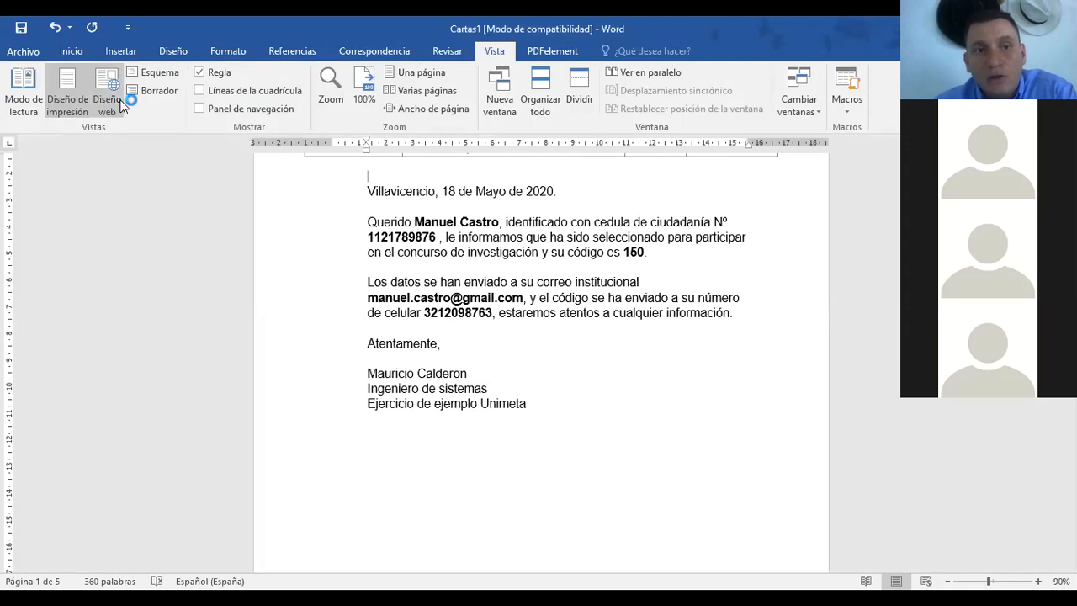
click(156, 73)
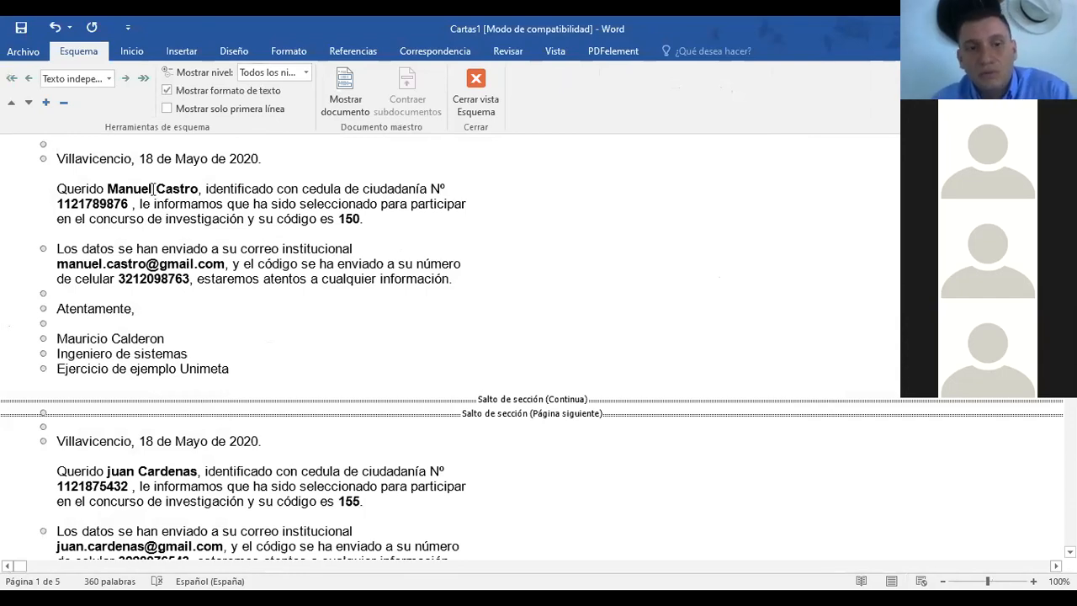
click(481, 89)
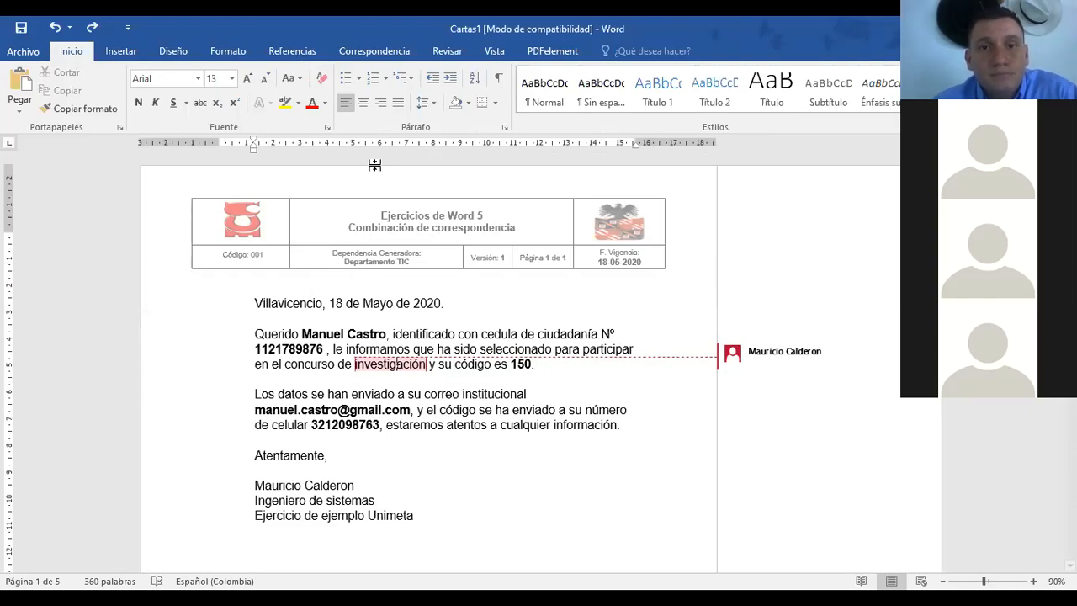
Step: Return to the Vista tab's view options with the letters in Print Layout
click(495, 52)
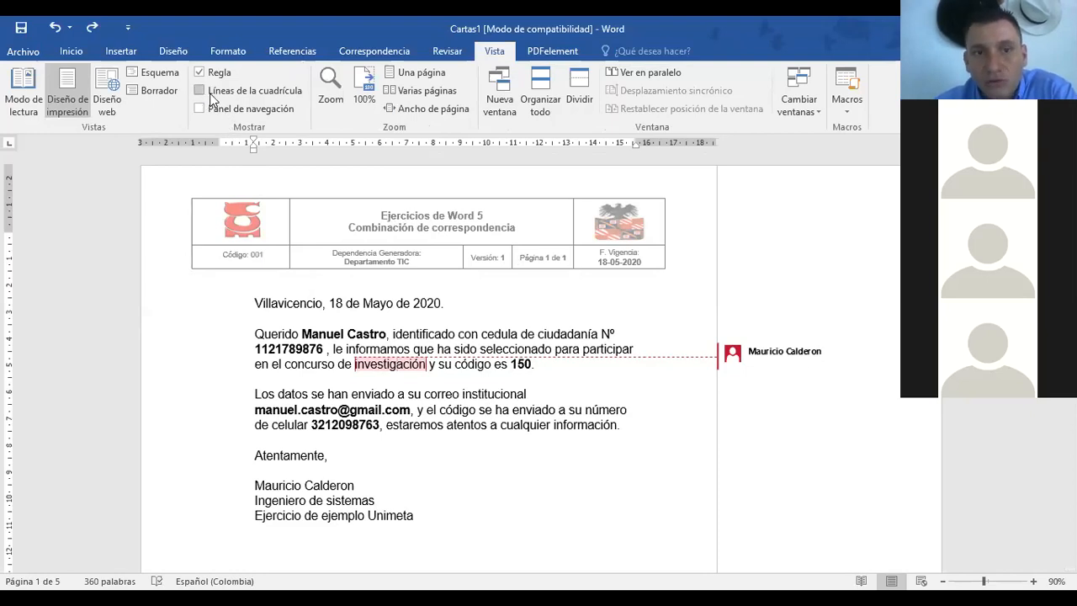
click(236, 92)
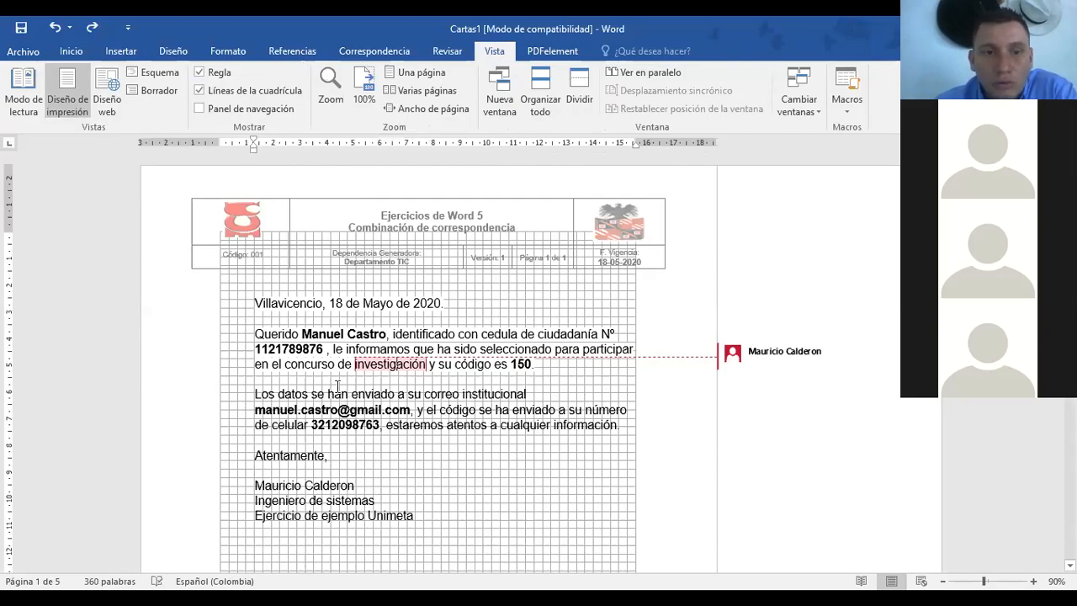
scroll(430, 326, down, 4)
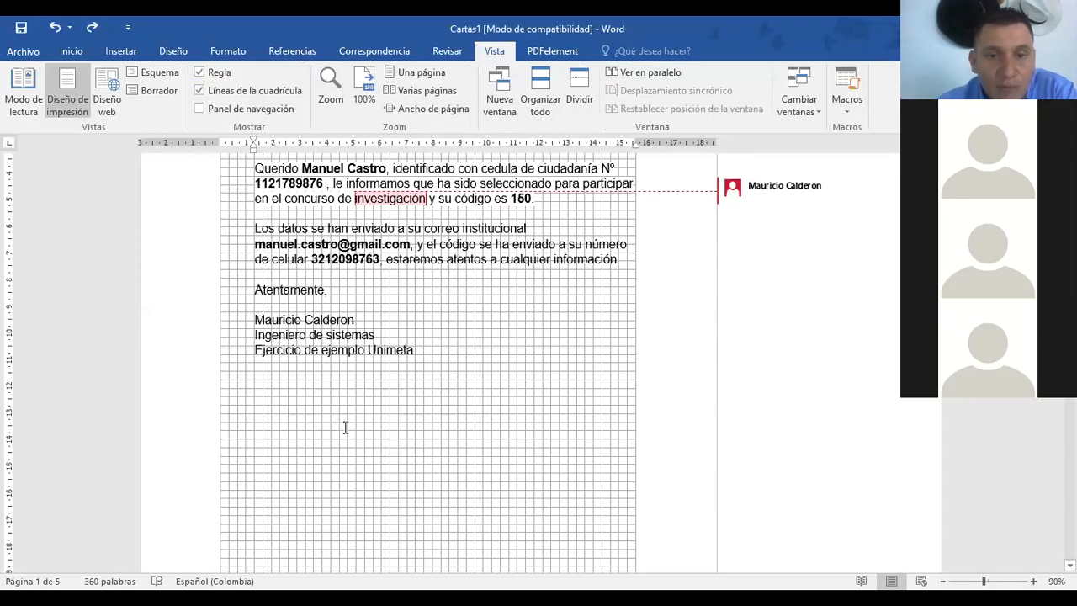
scroll(460, 338, up, 3)
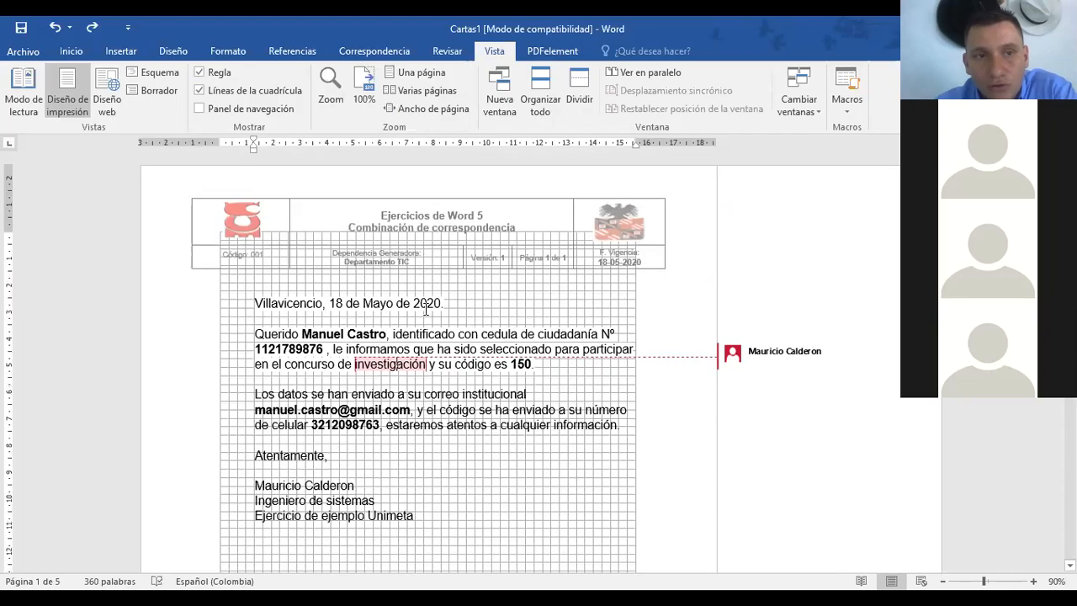
click(199, 90)
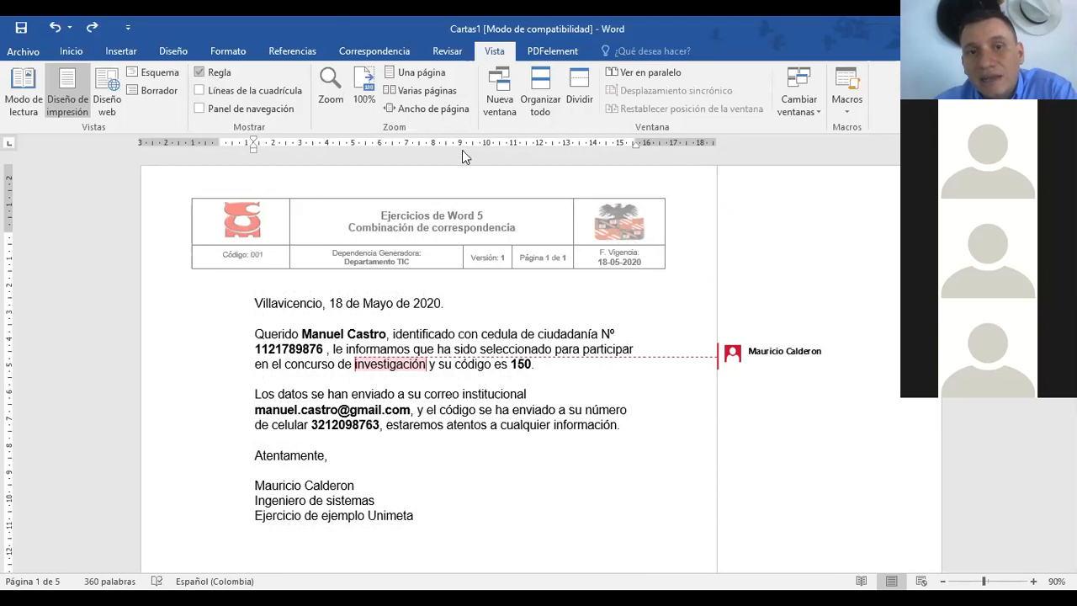
click(200, 72)
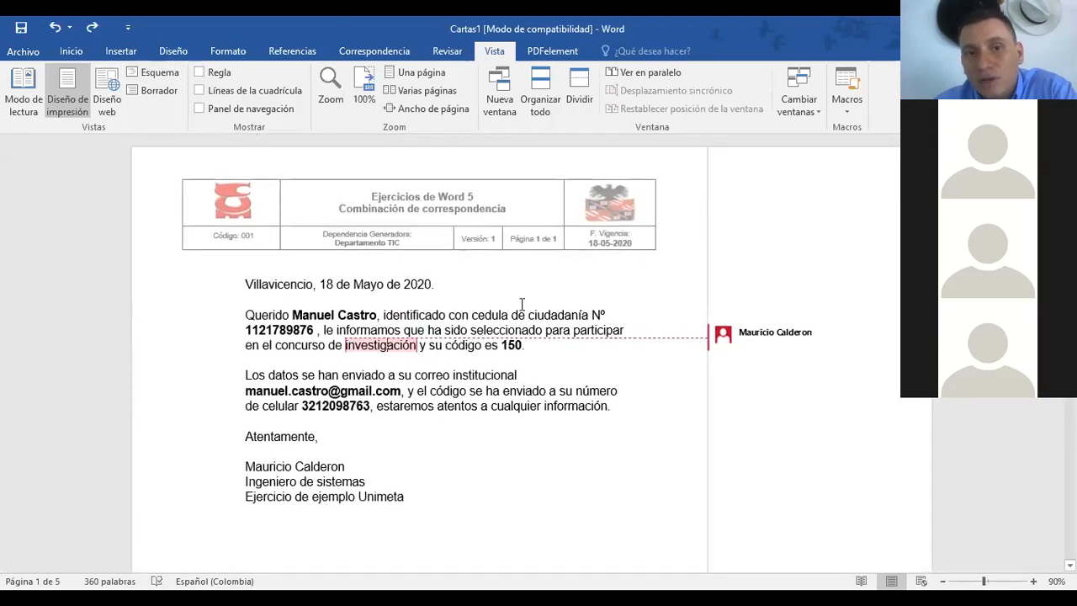
click(199, 74)
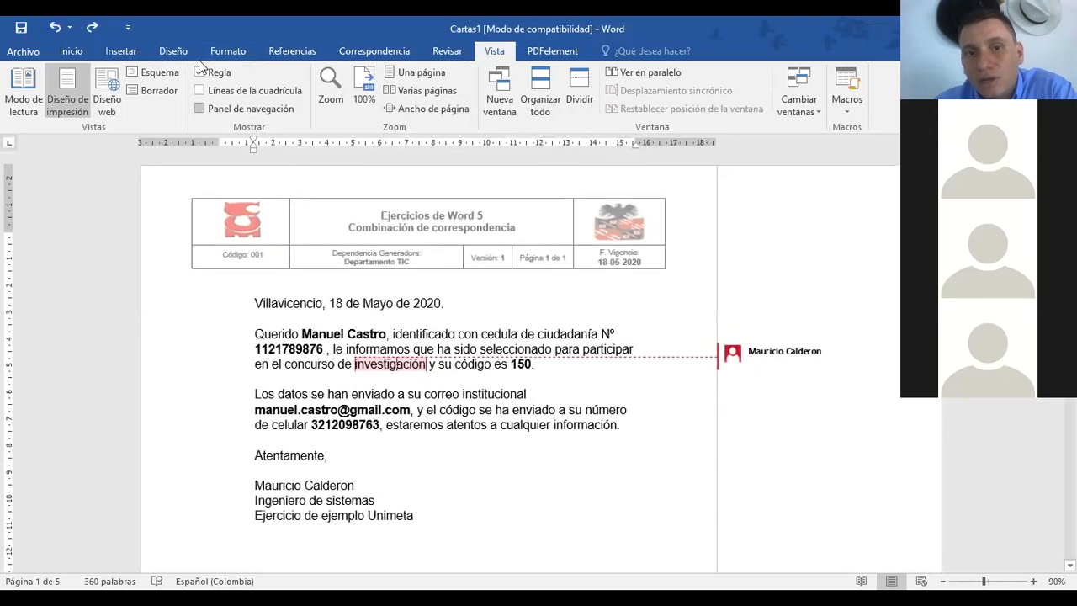
click(197, 91)
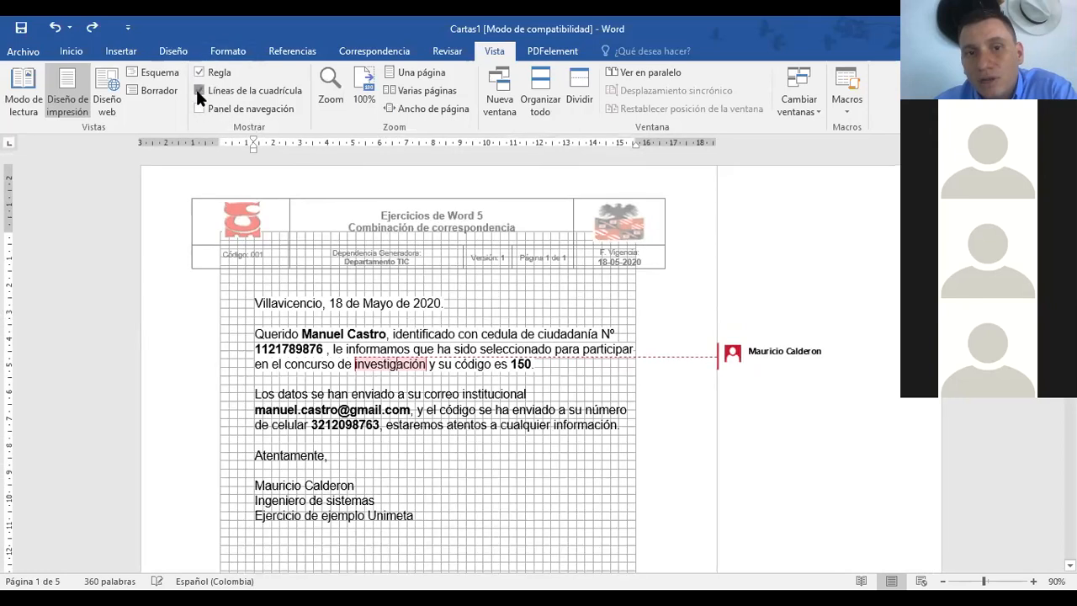
click(198, 92)
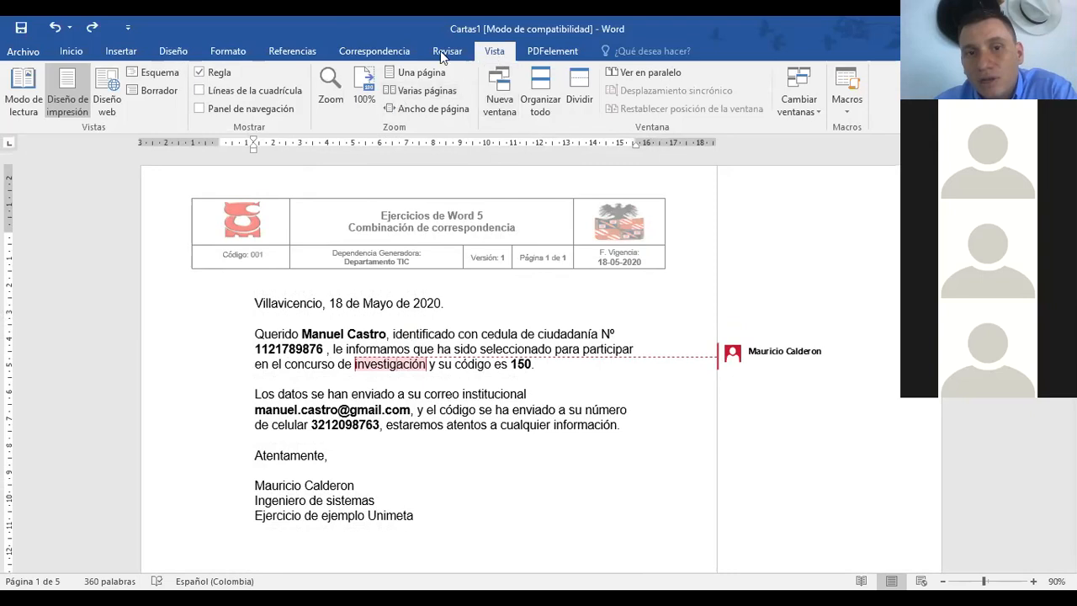
click(121, 52)
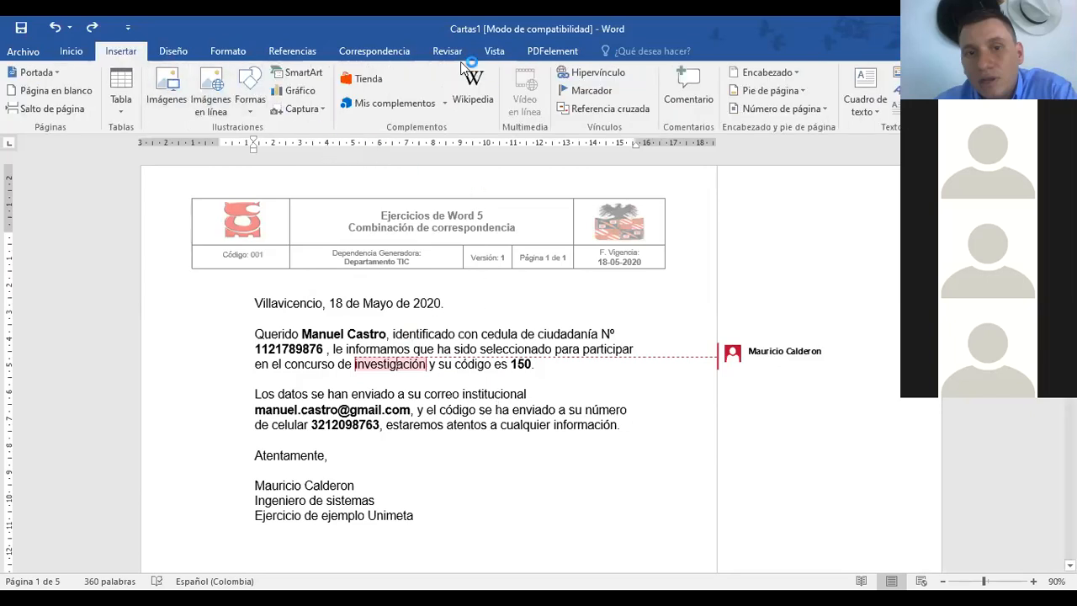
click(493, 51)
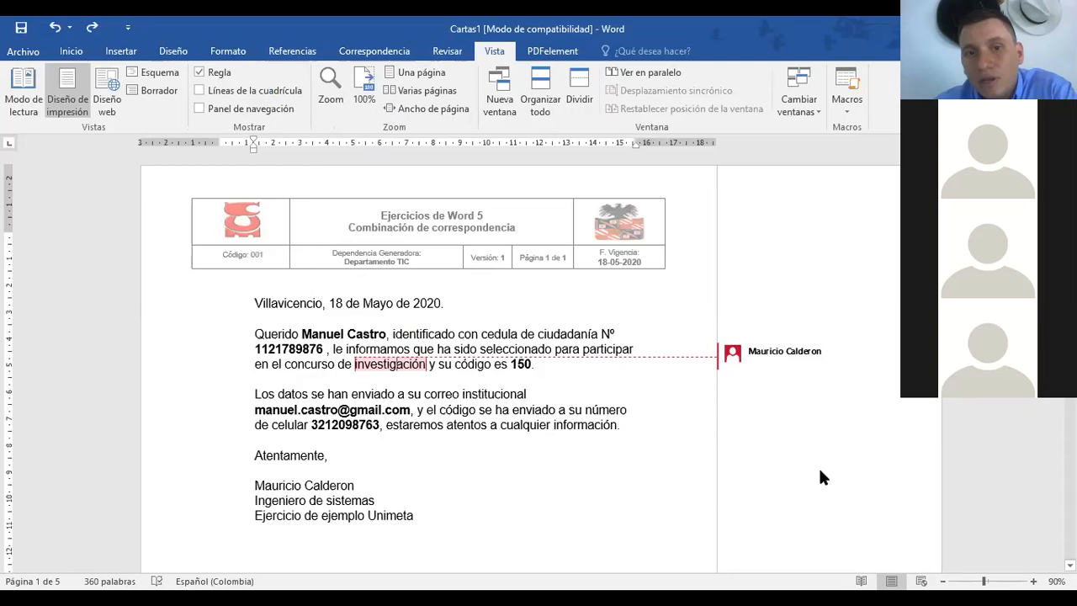
Step: Zoom out to 50%, scroll through the letters, and open the navigation pane
drag(983, 581, 966, 581)
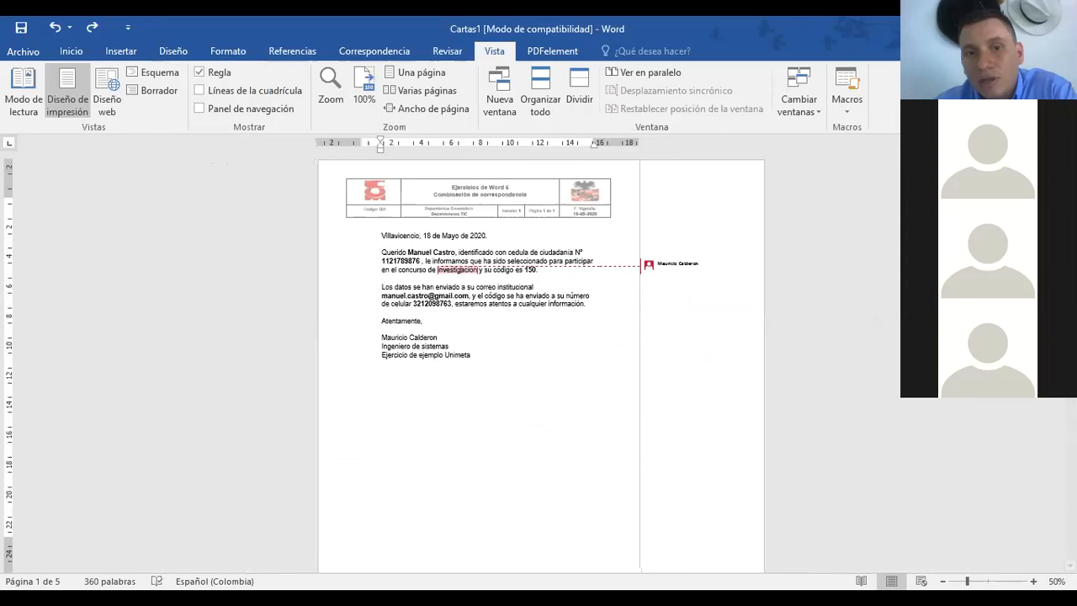
ctrl+scroll(550, 364, up, 6)
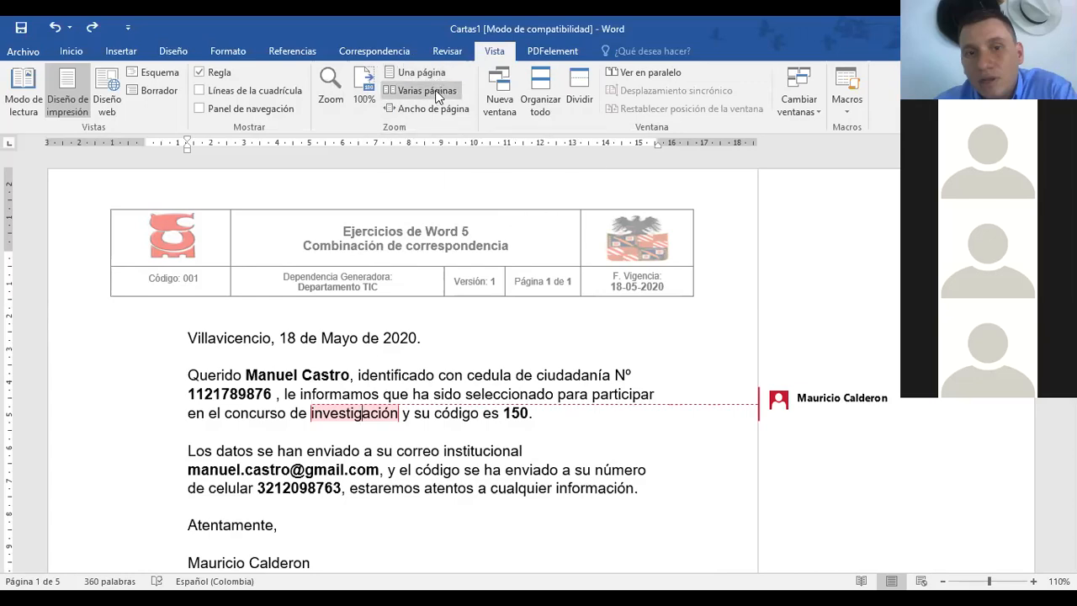
scroll(488, 384, down, 5)
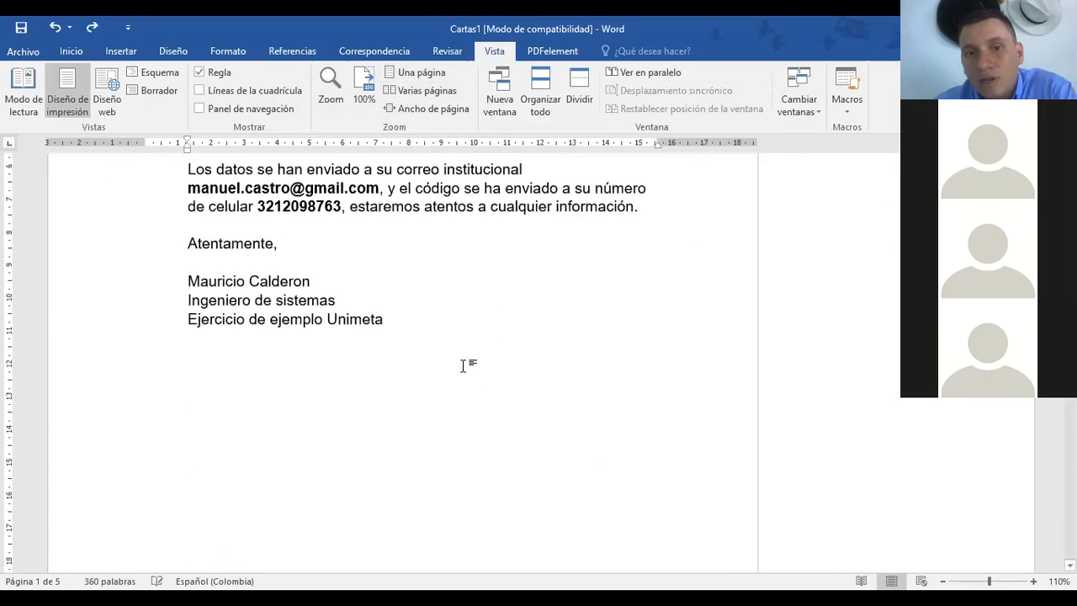
scroll(453, 321, down, 10)
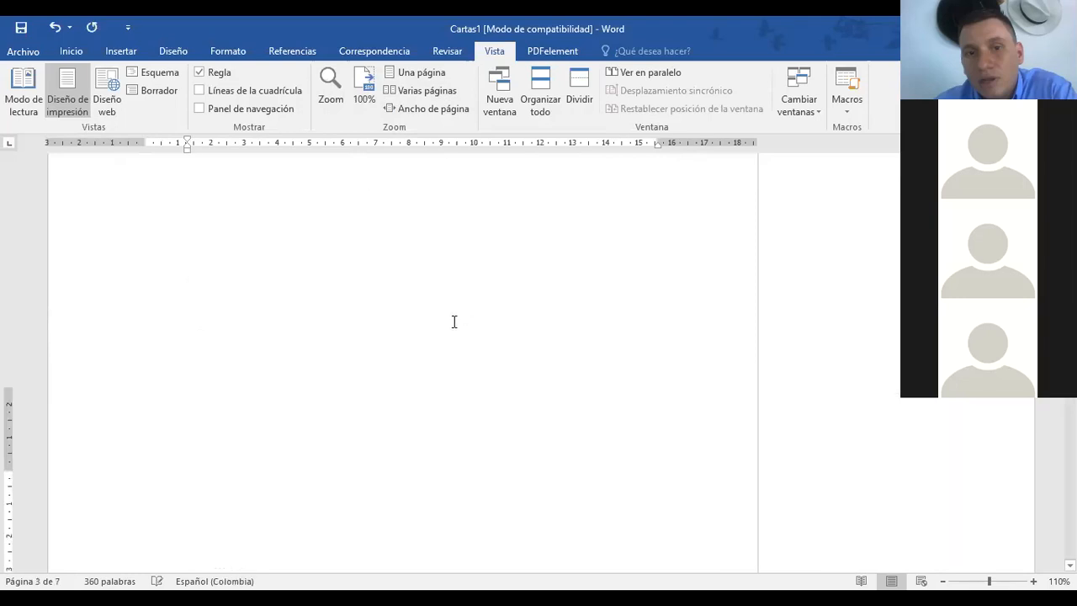
scroll(454, 321, down, 5)
scroll(443, 240, down, 3)
scroll(443, 232, up, 5)
scroll(446, 235, up, 8)
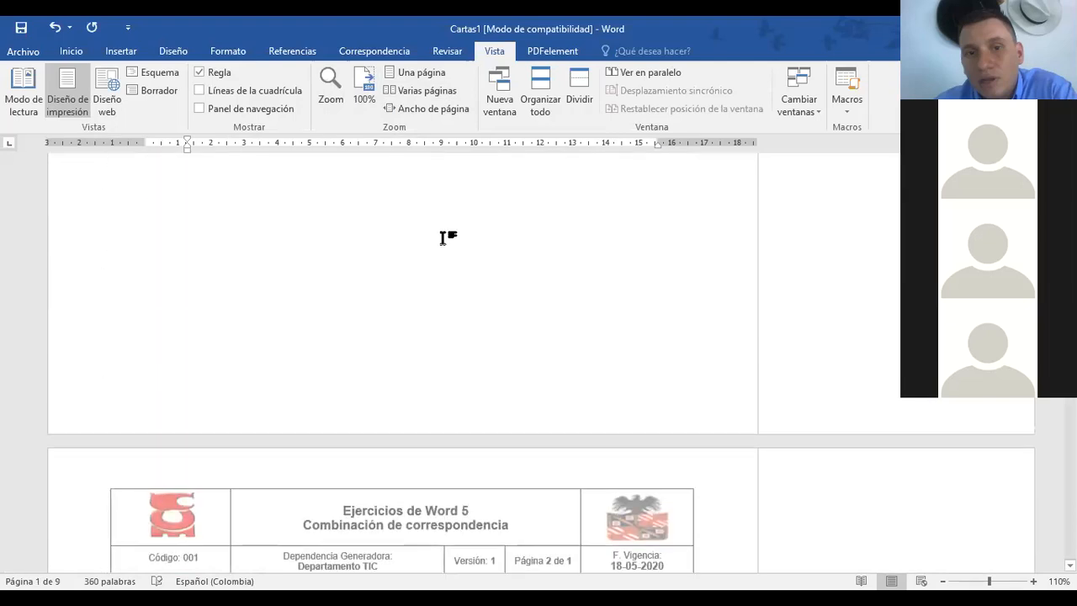
scroll(443, 238, up, 4)
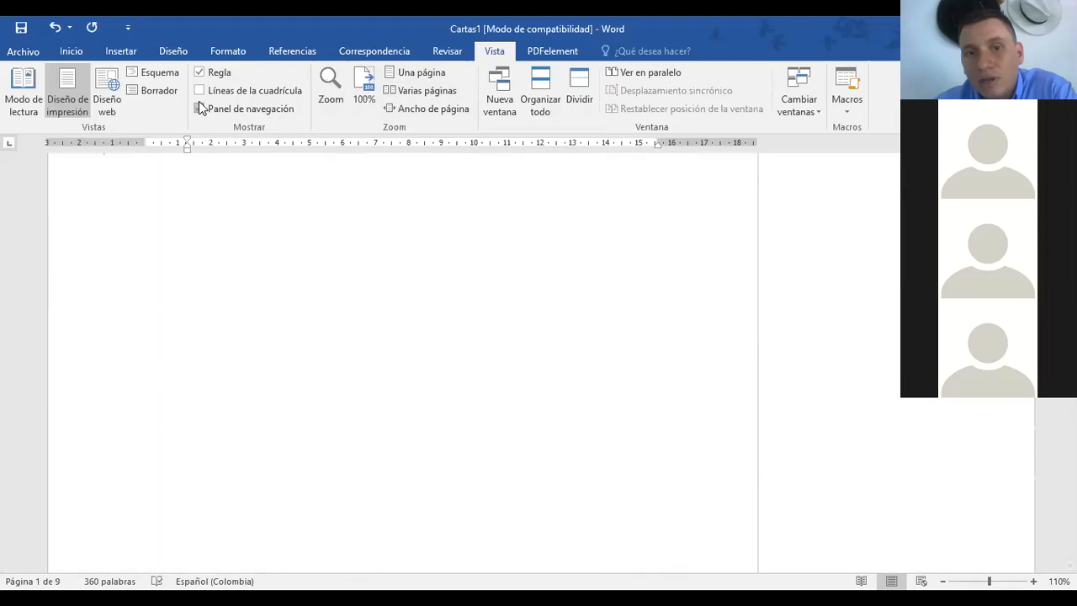
click(199, 107)
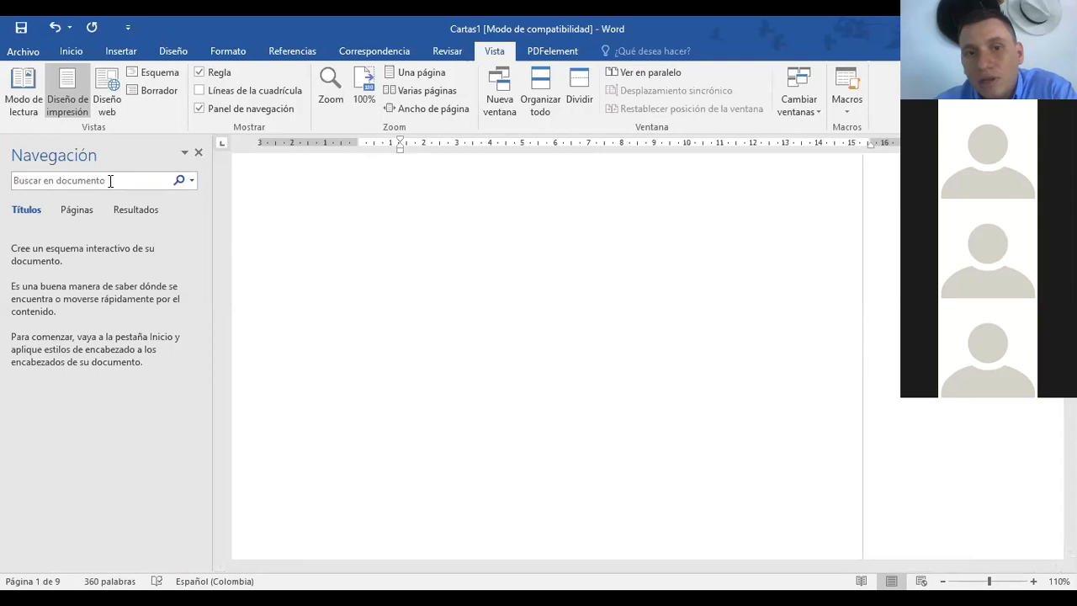
Step: Show the document's page thumbnails in the navigation pane
click(635, 56)
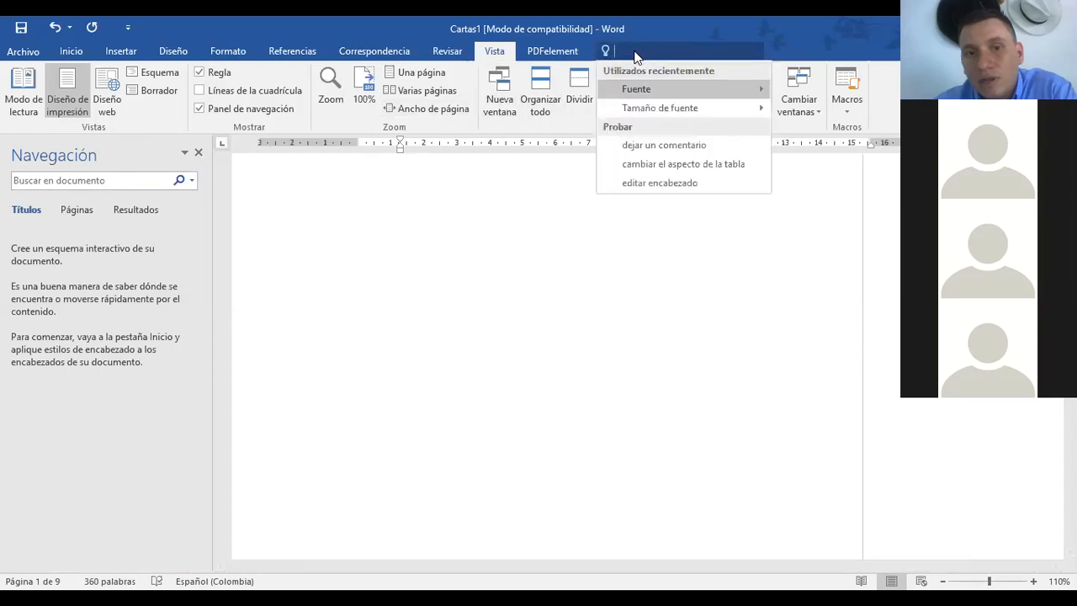
click(125, 174)
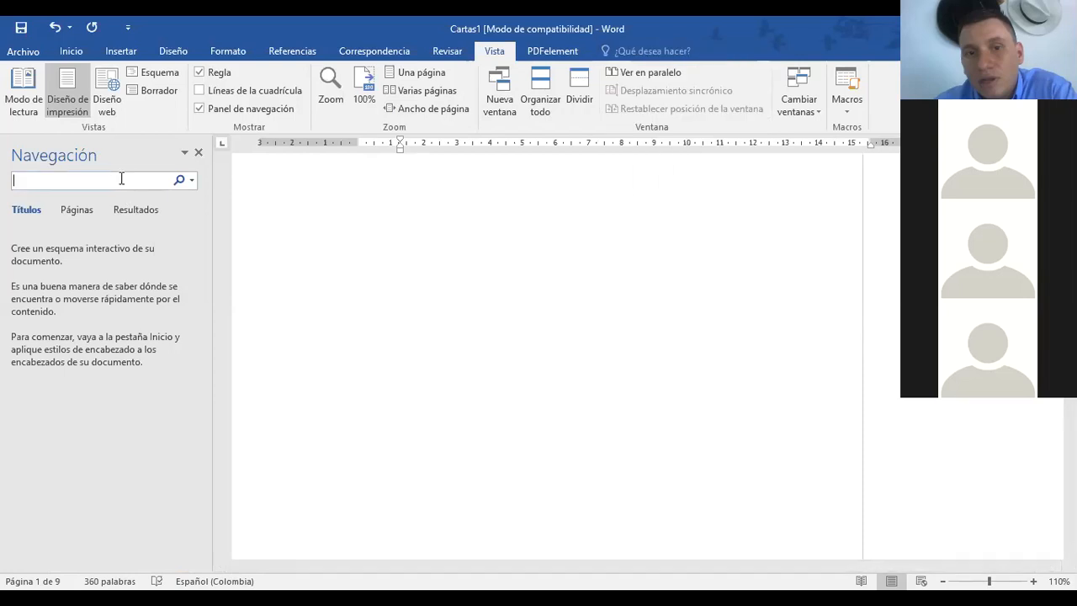
click(89, 210)
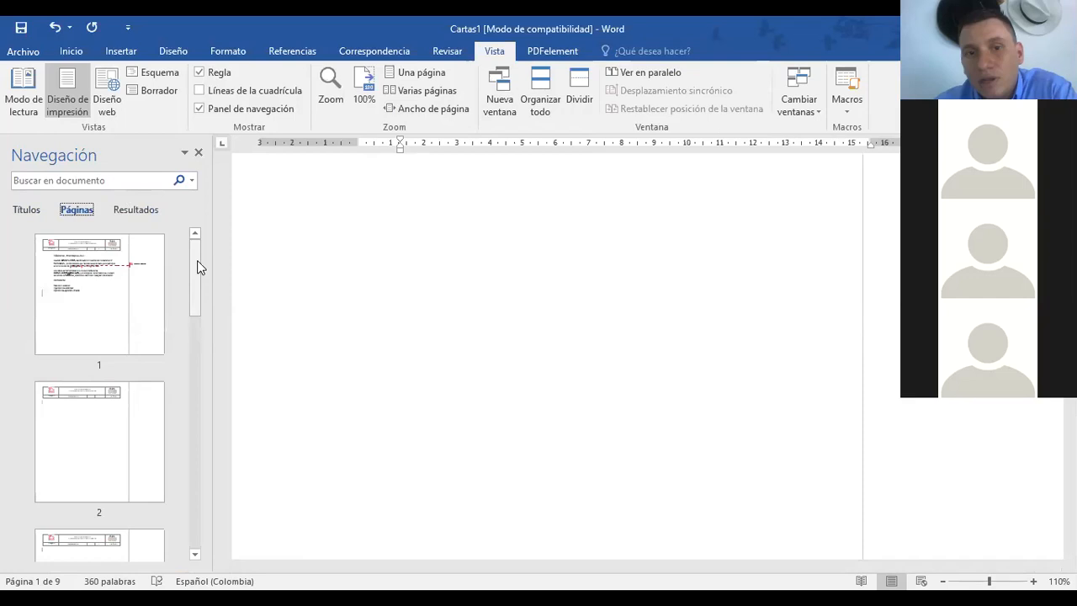
drag(200, 267, 197, 238)
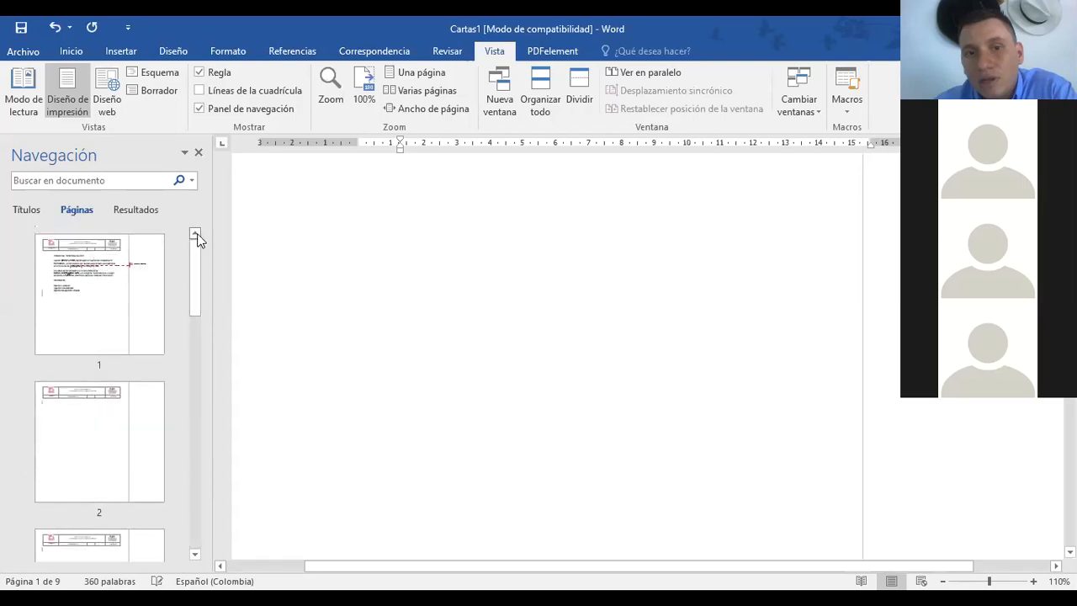
Step: Jump between page 1 and blank page 2, return to page 1, and close the pane
click(90, 315)
click(122, 455)
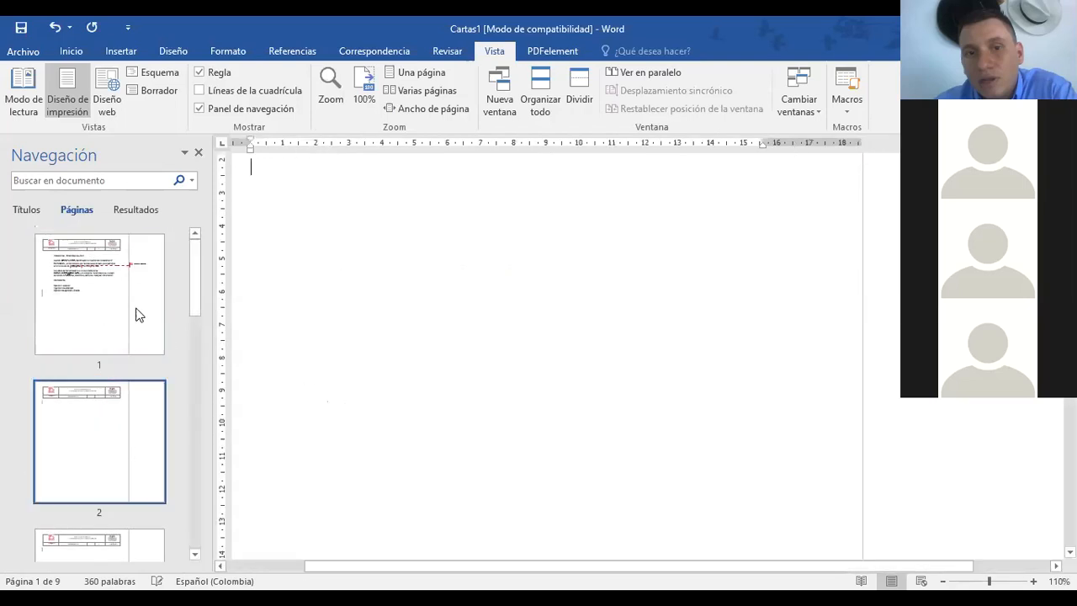
click(121, 538)
click(87, 276)
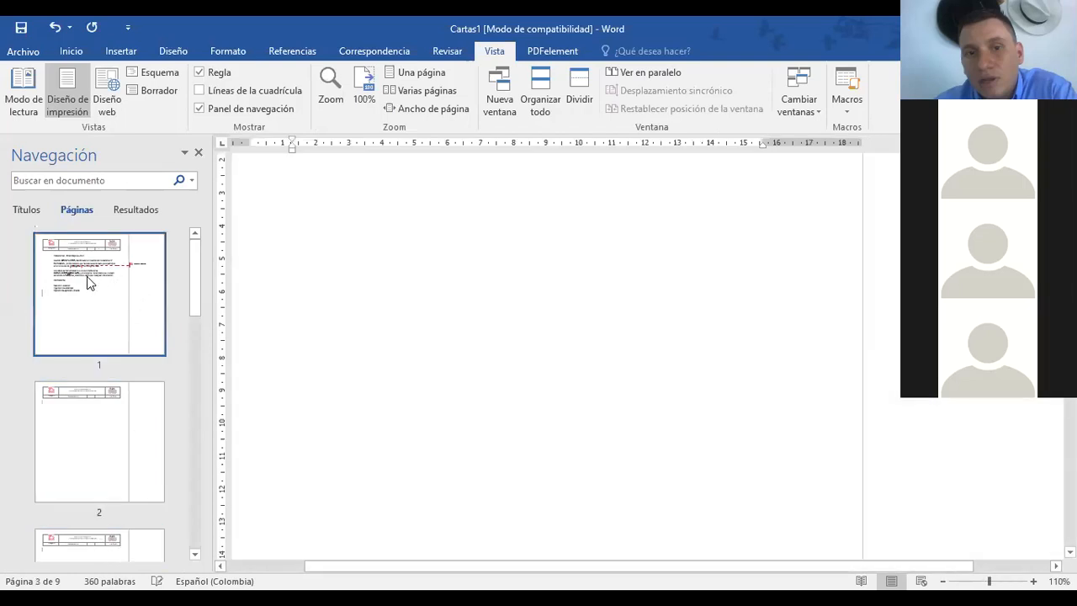
click(199, 155)
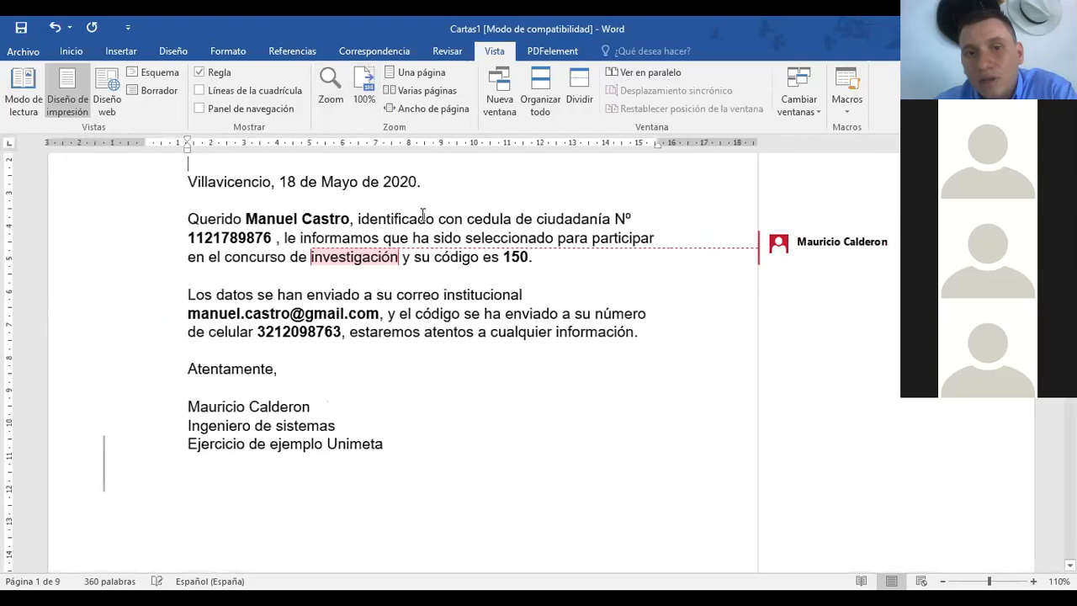
Step: Show several pages side by side and zoom from 20% to 30%
scroll(425, 286, up, 3)
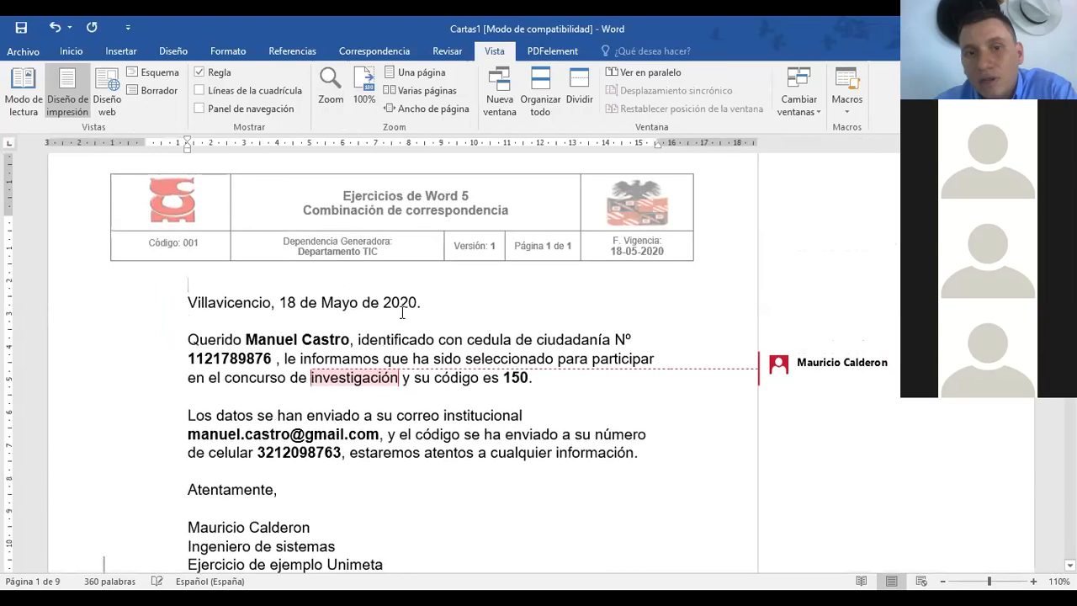
click(424, 89)
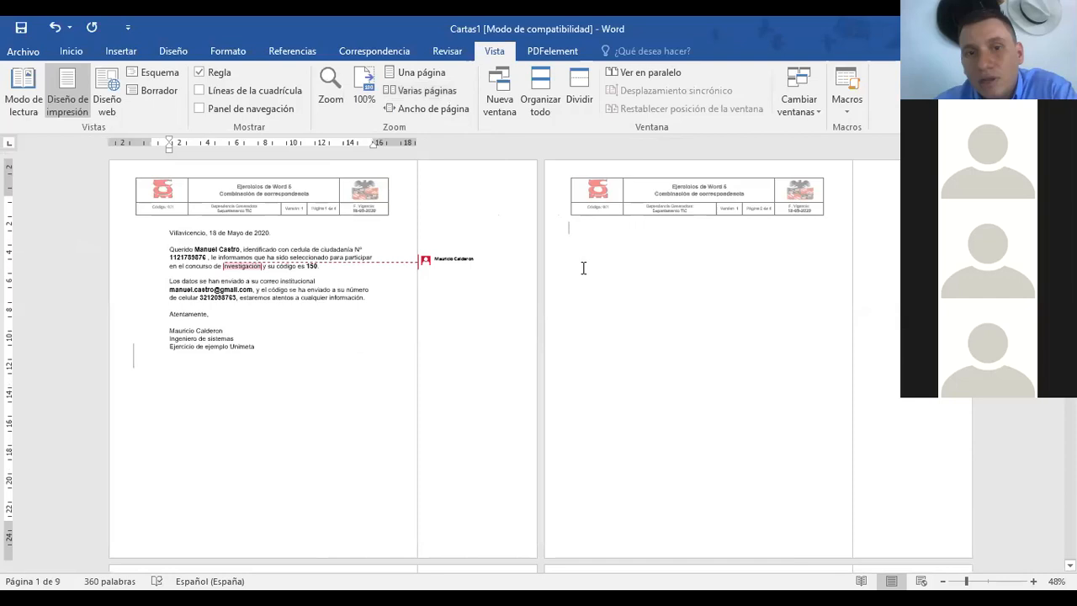
scroll(539, 361, down, 3)
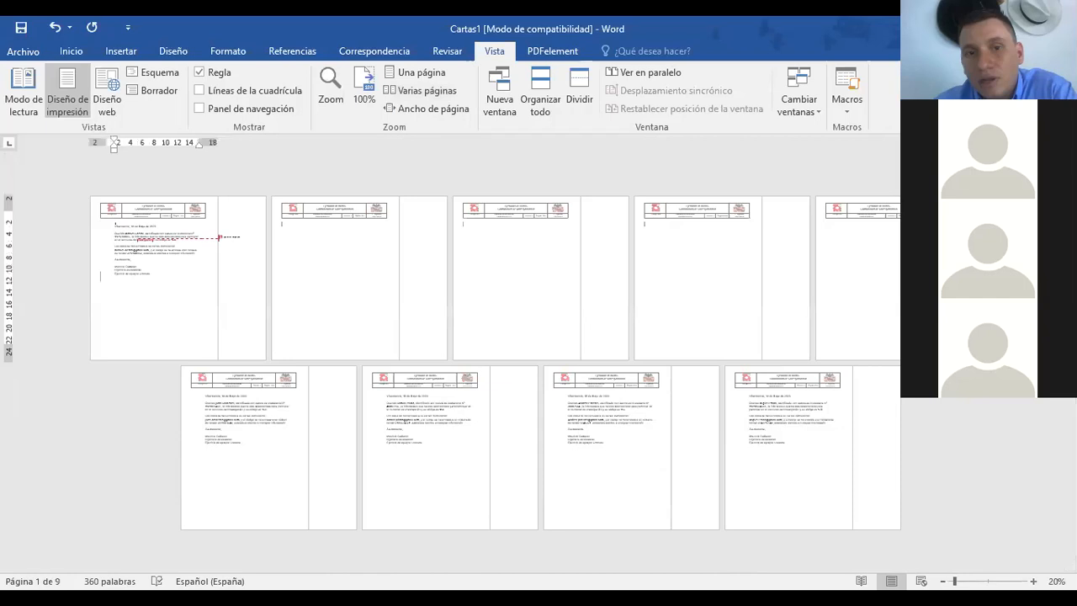
click(1033, 581)
scroll(494, 232, up, 3)
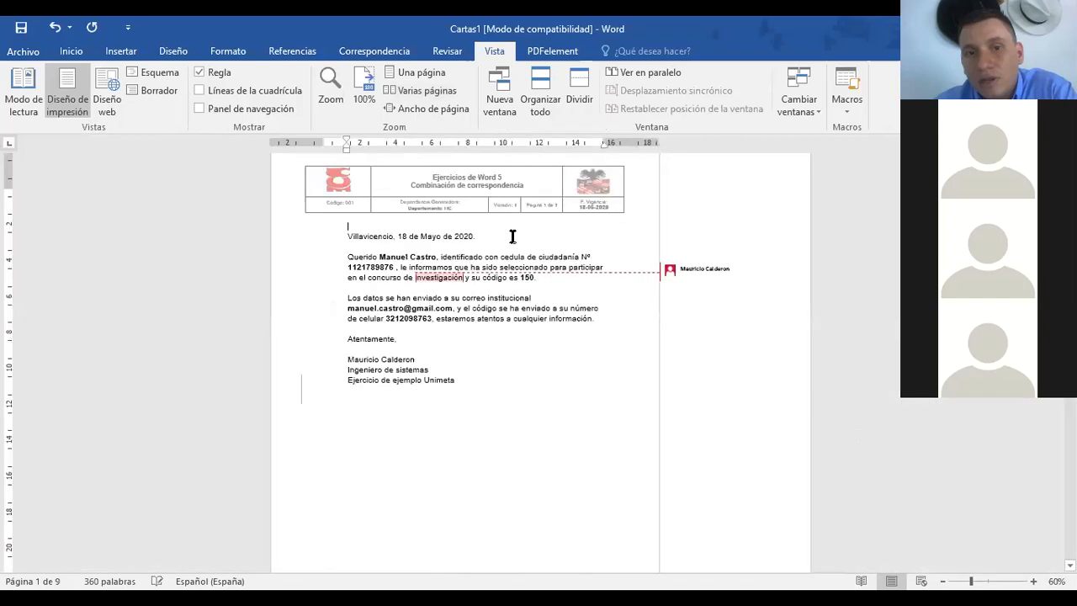
Step: Try page width, one page and multiple pages, settle on one page, and open a new window of Cartas1
click(429, 108)
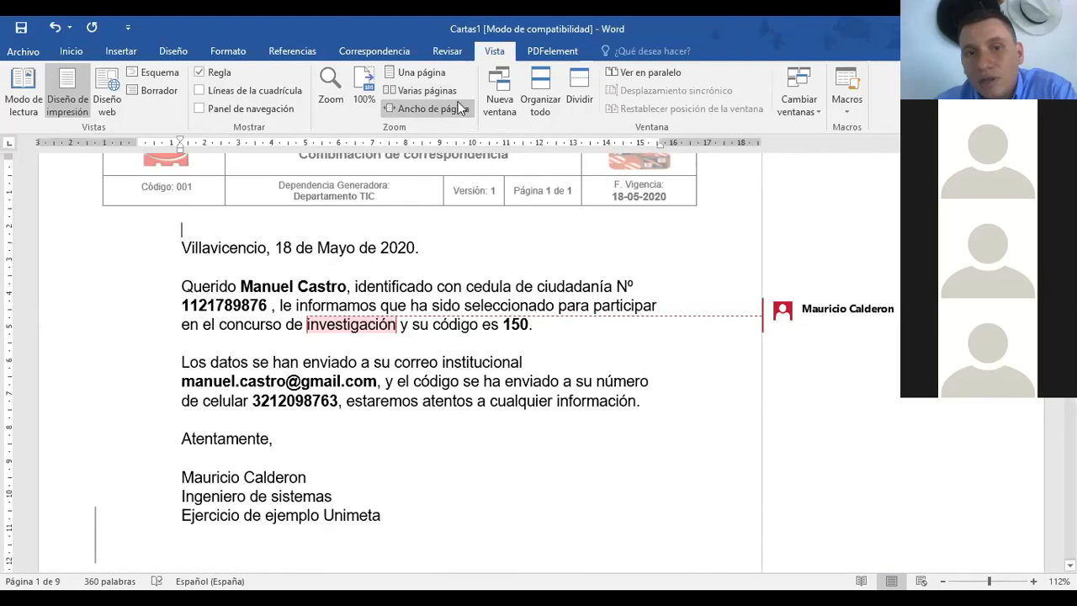
click(437, 71)
click(426, 90)
click(425, 106)
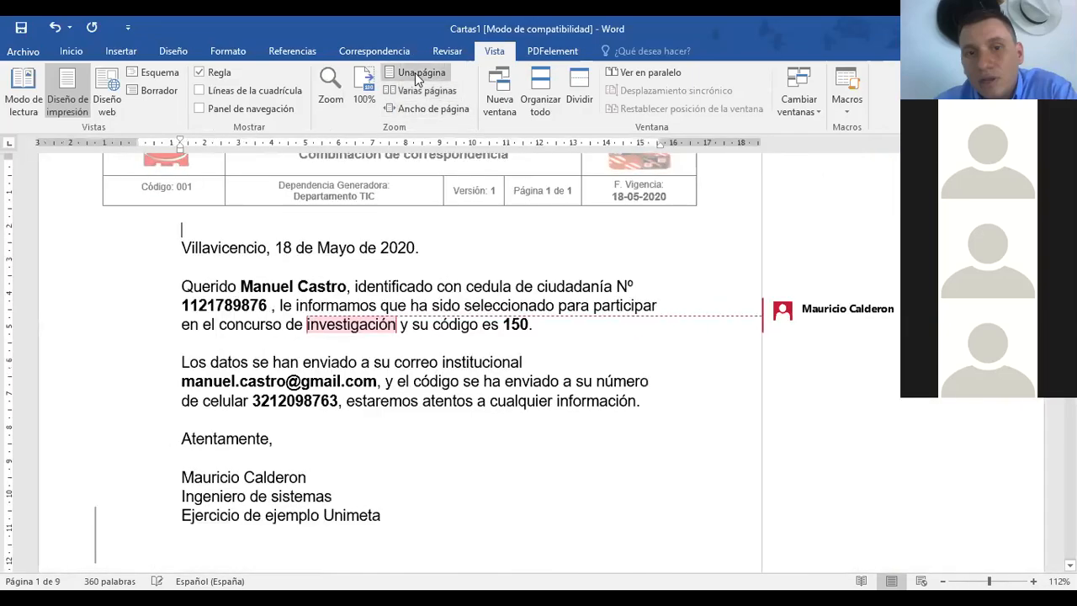
click(414, 72)
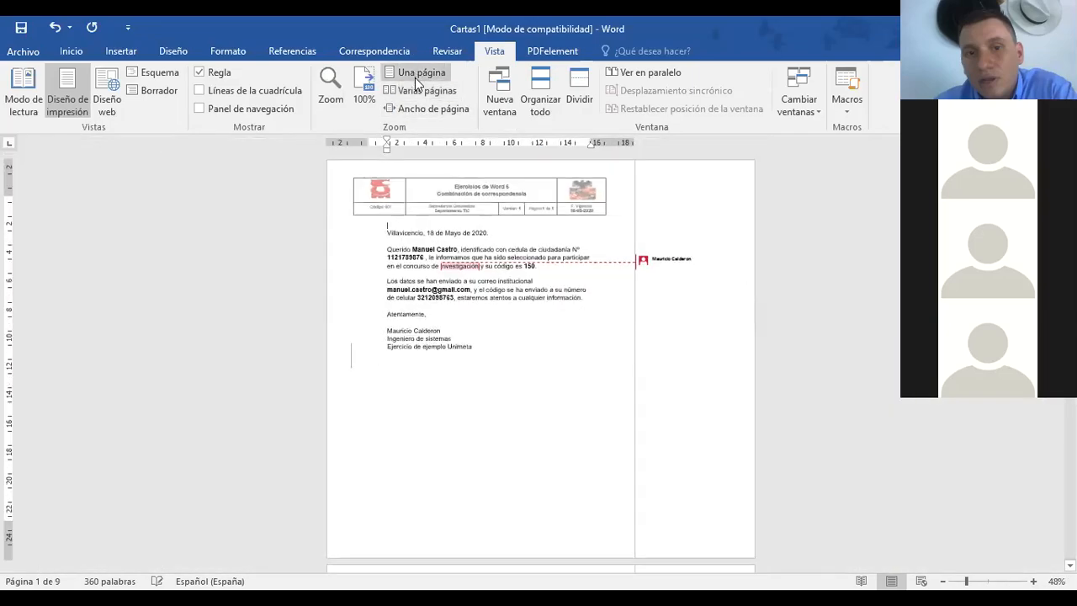
click(416, 90)
click(415, 106)
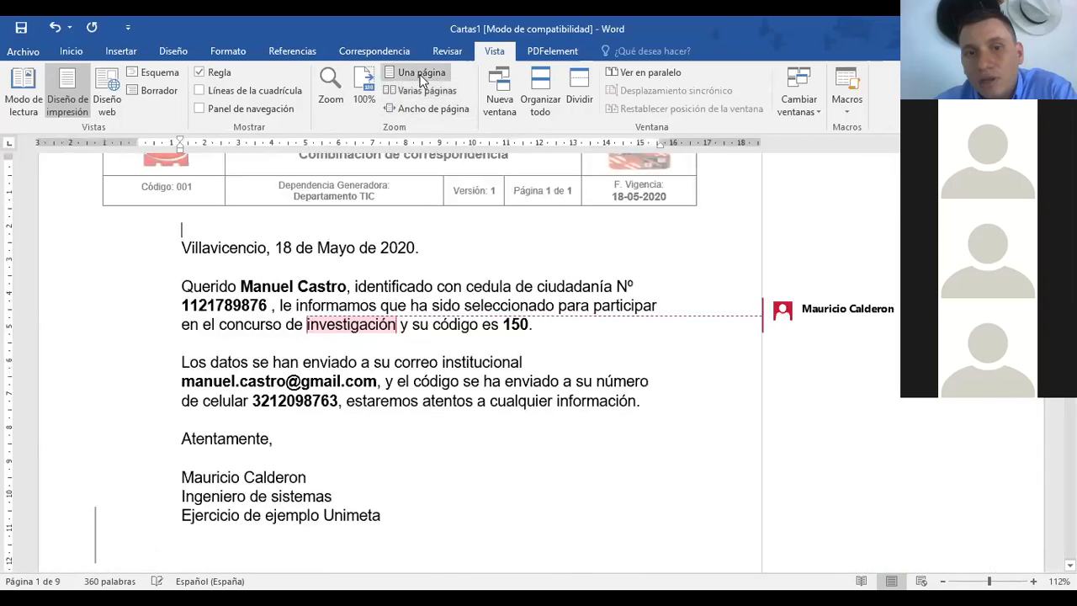
click(418, 74)
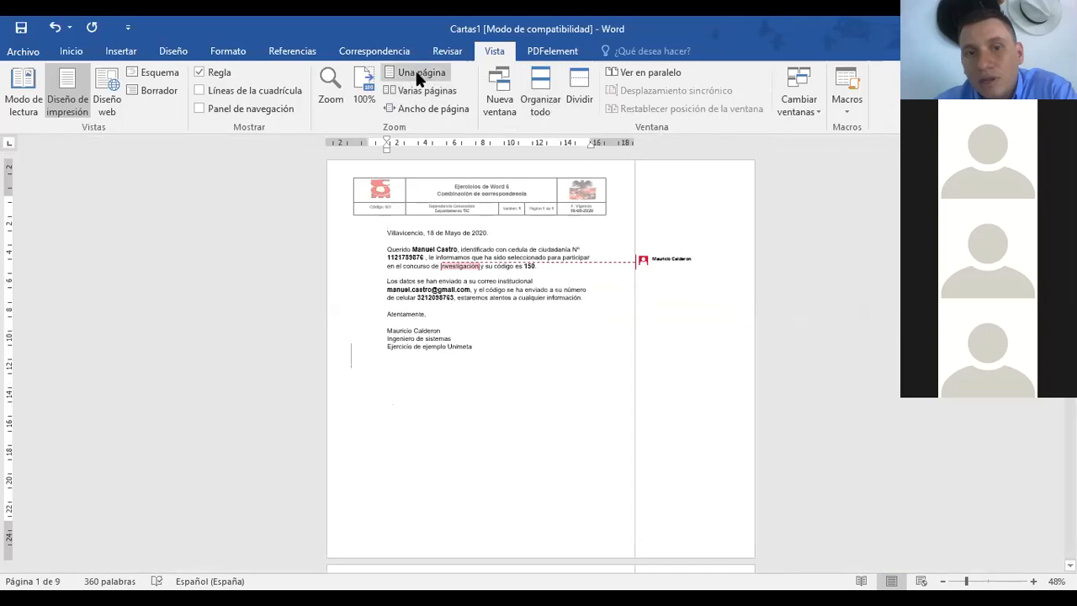
click(504, 99)
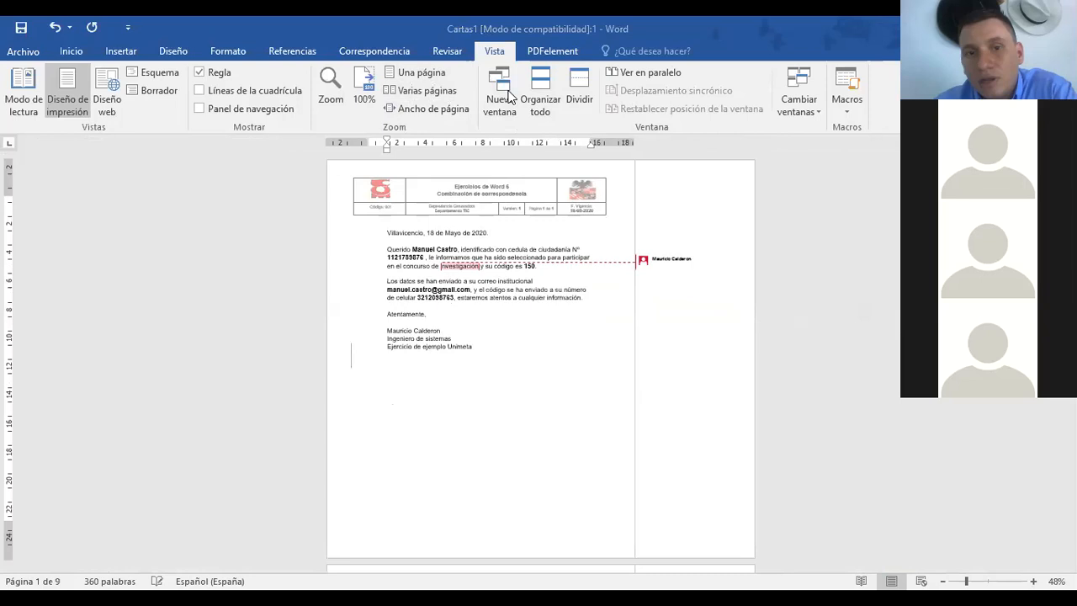
click(509, 98)
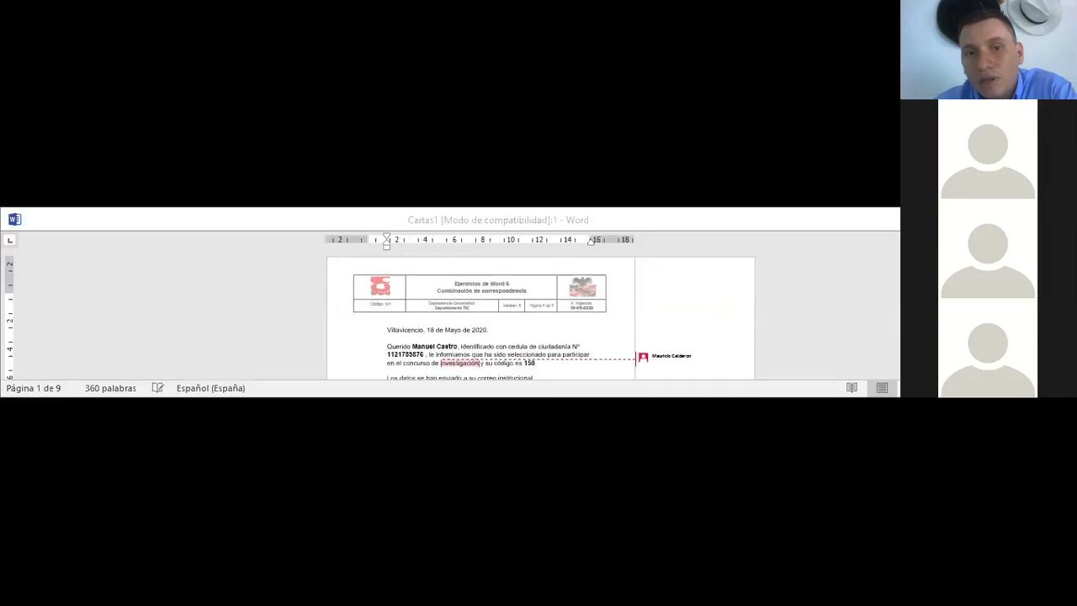